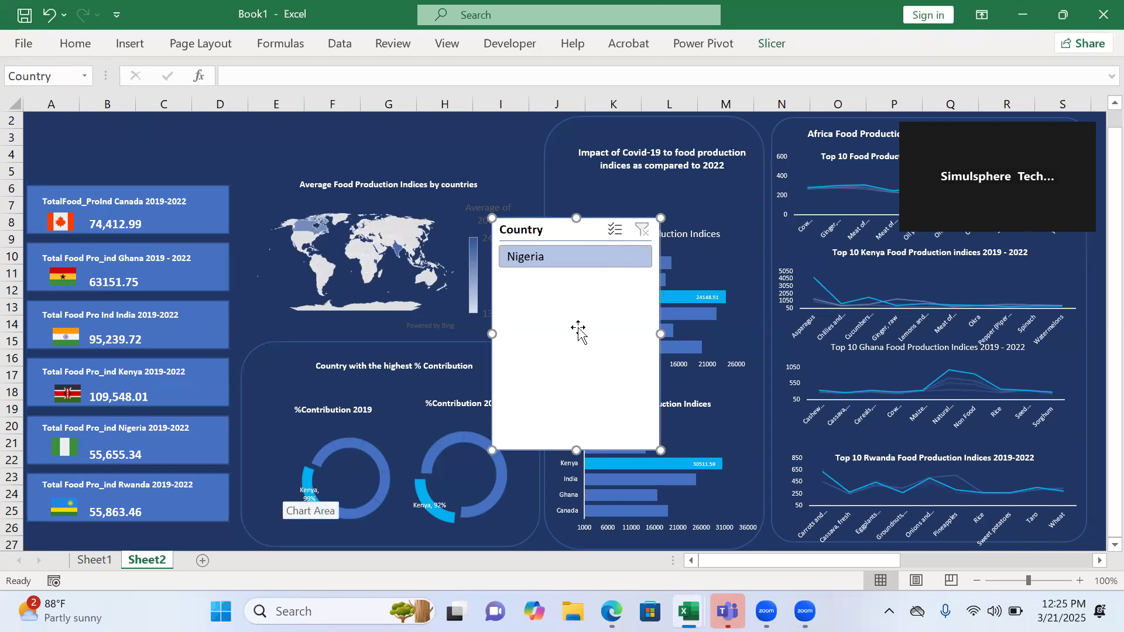
Step: Delete the Country slicer that lists only Nigeria from the Sheet2 dashboard
{"action": "key", "text": "Delete"}
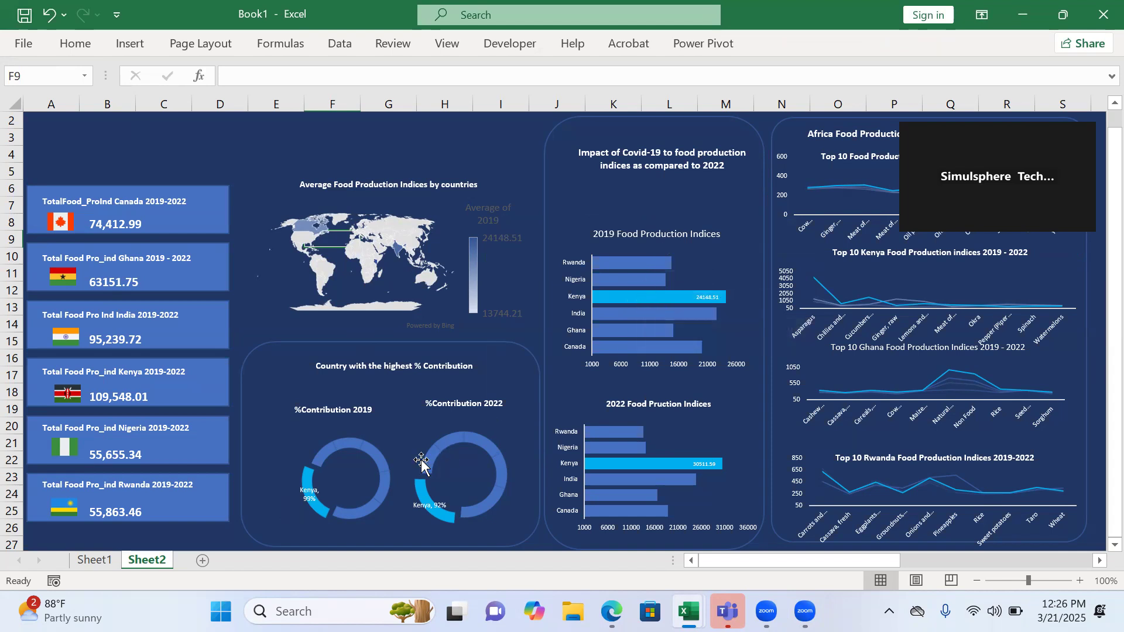
{"action": "left_click", "coordinate": [351, 465]}
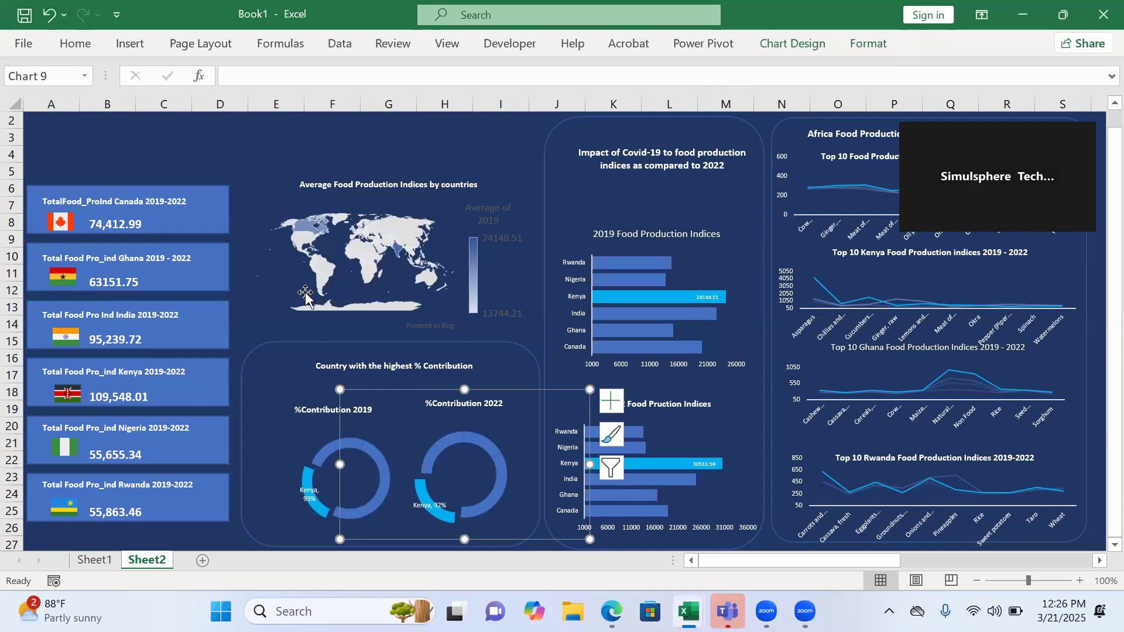
{"action": "left_click", "coordinate": [303, 258]}
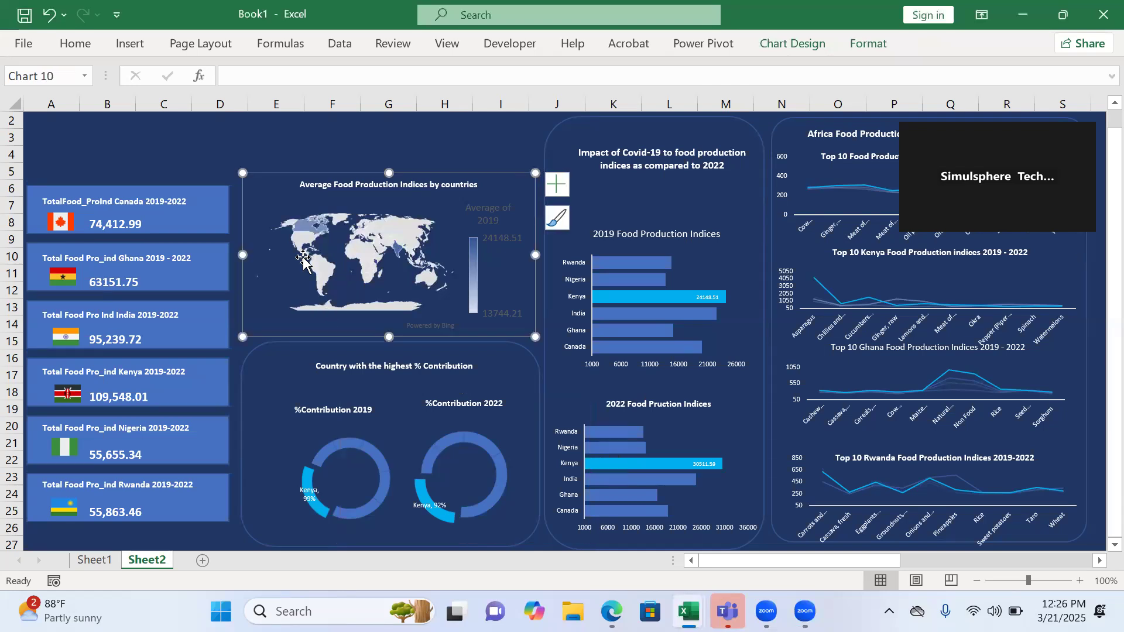
Step: Insert a Country slicer for the pivot table of yearly sums by country starting in B7 on Sheet1
{"action": "left_click", "coordinate": [96, 563]}
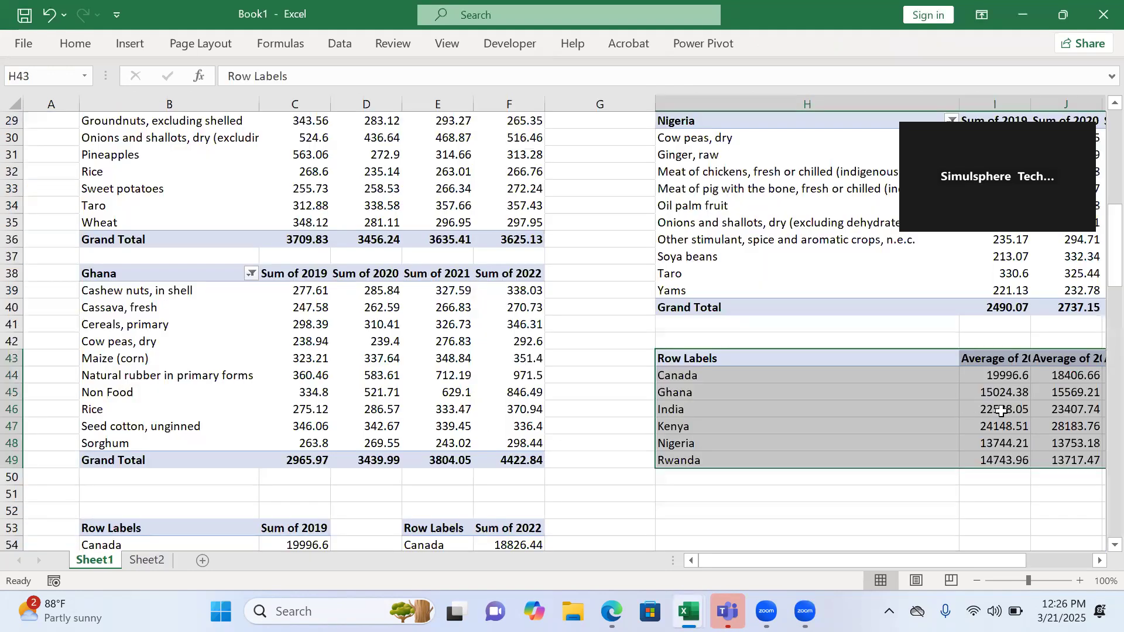
{"action": "left_click_drag", "start_coordinate": [1099, 265], "coordinate": [1099, 196]}
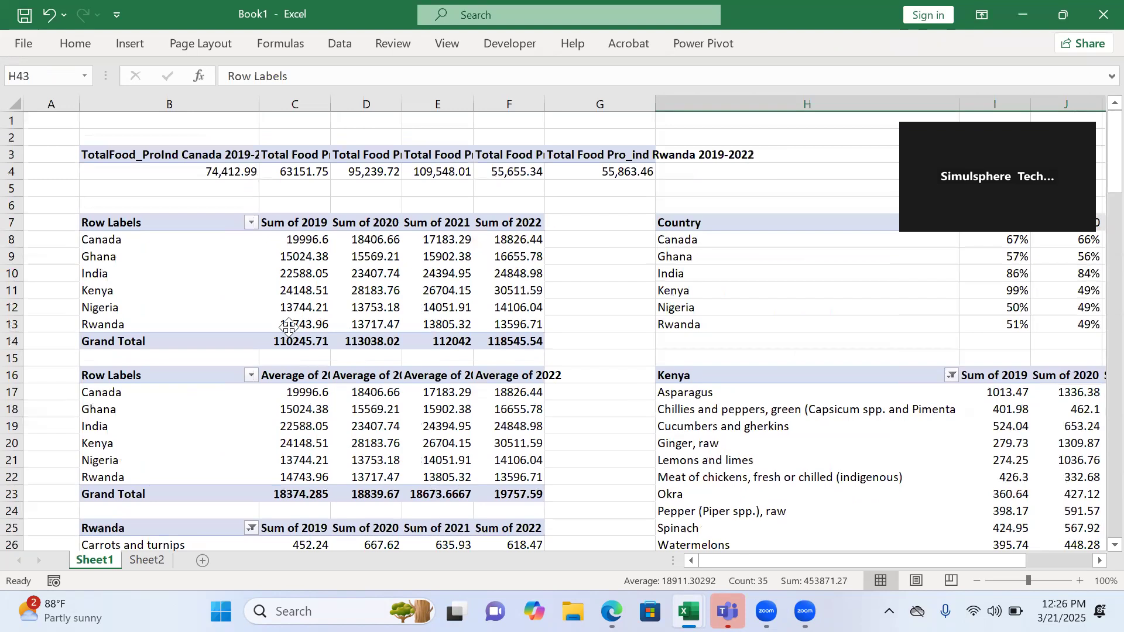
{"action": "left_click_drag", "start_coordinate": [108, 223], "coordinate": [501, 338]}
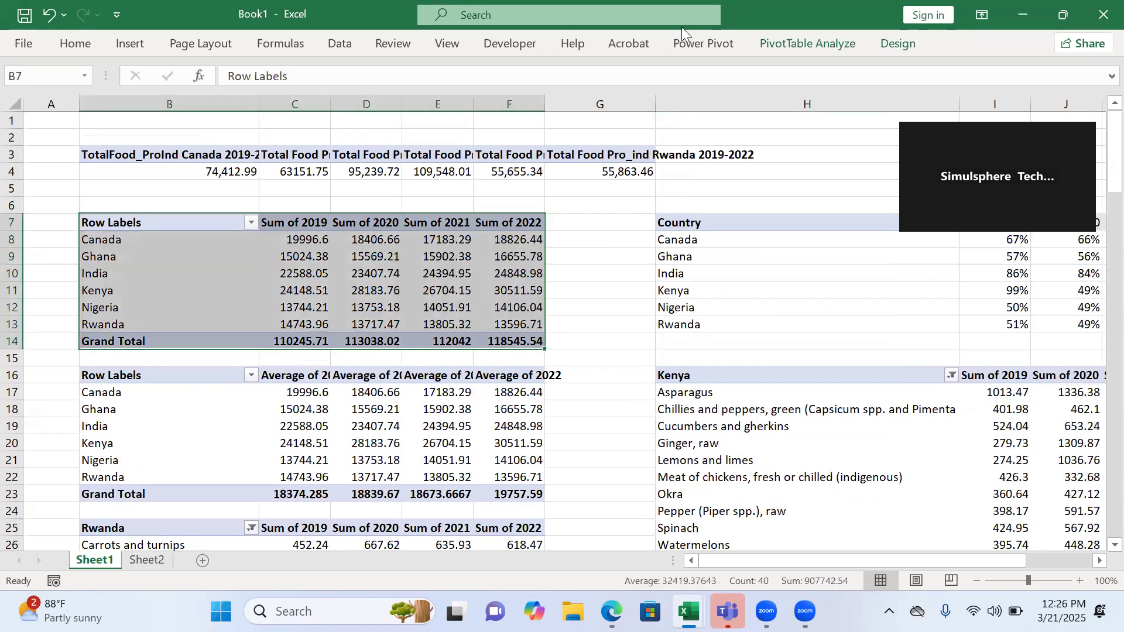
{"action": "left_click", "coordinate": [137, 44]}
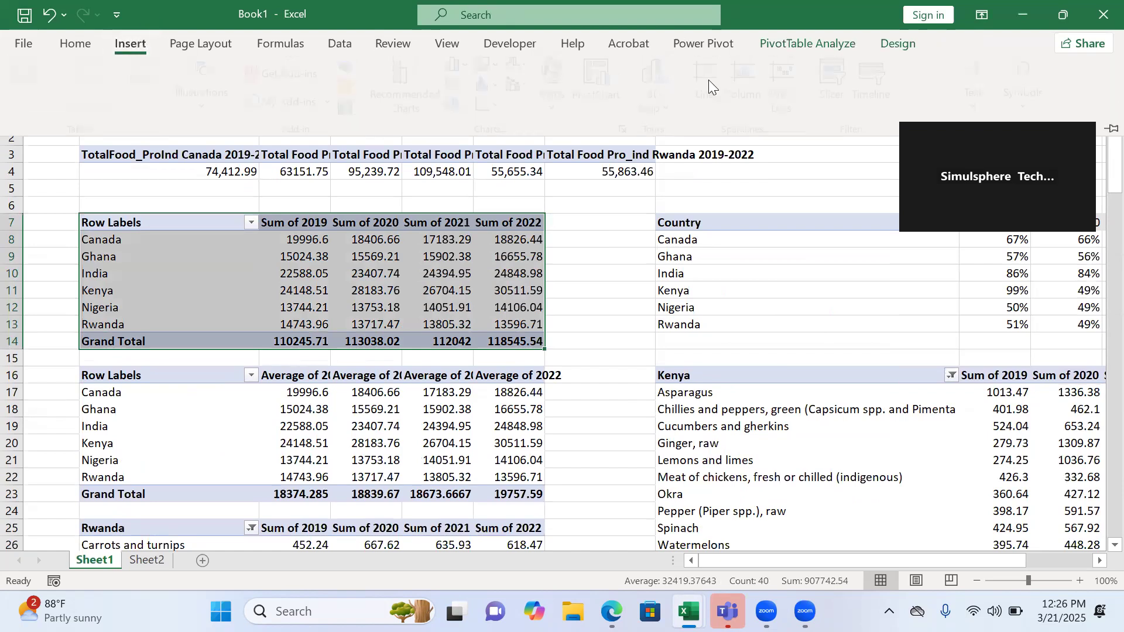
{"action": "left_click", "coordinate": [845, 91]}
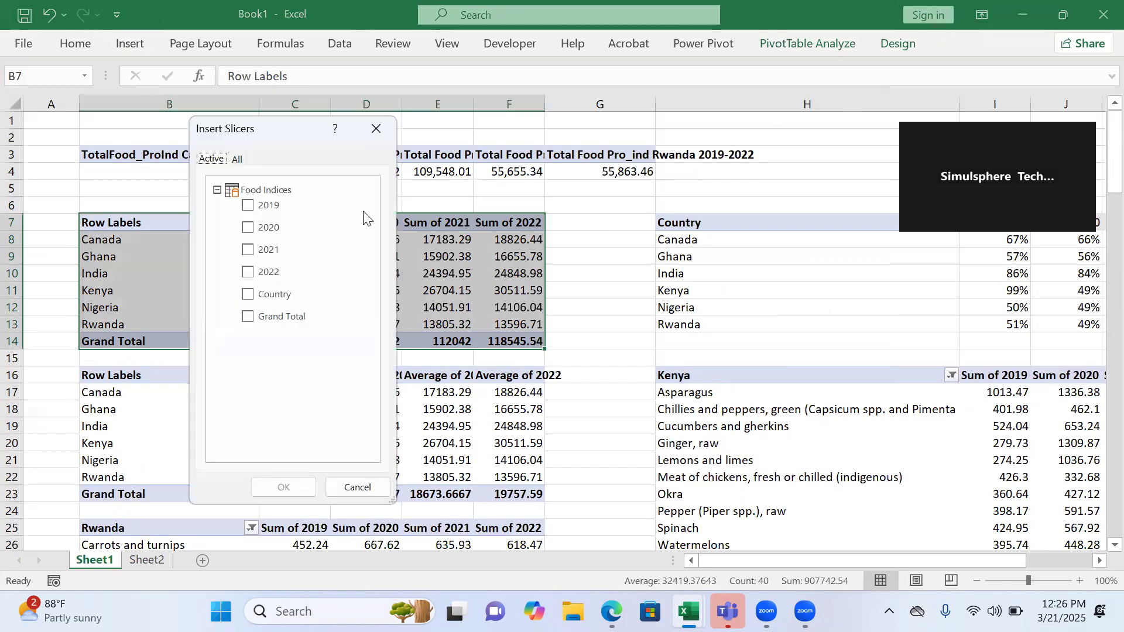
{"action": "left_click", "coordinate": [254, 297]}
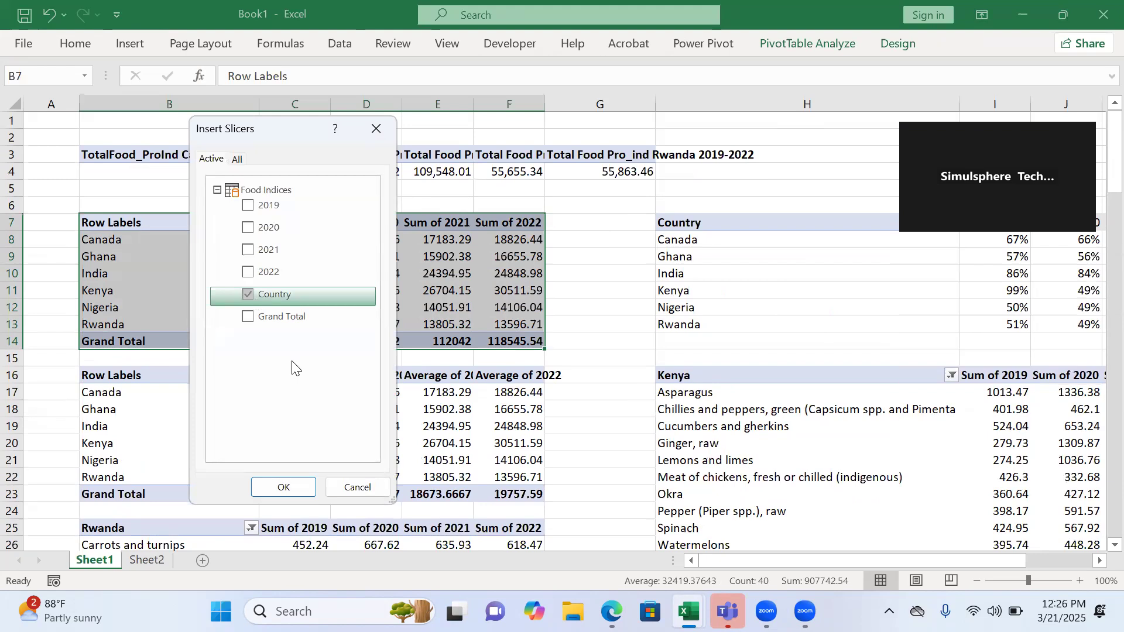
{"action": "left_click", "coordinate": [296, 488]}
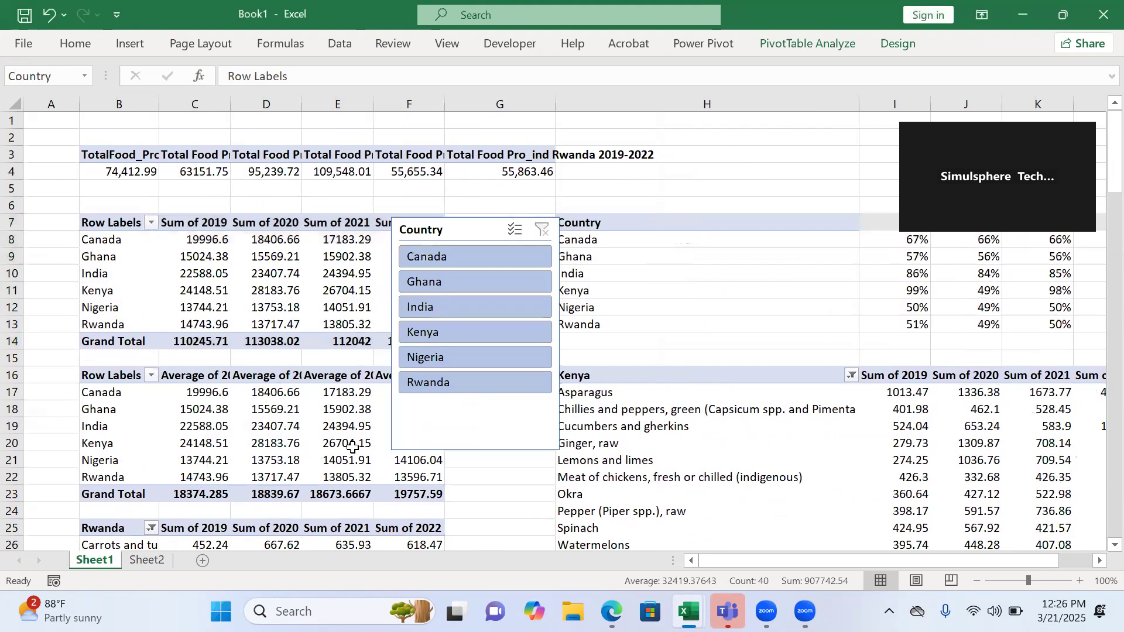
Step: Remove the new Country slicer from Sheet1
{"action": "right_click", "coordinate": [469, 433]}
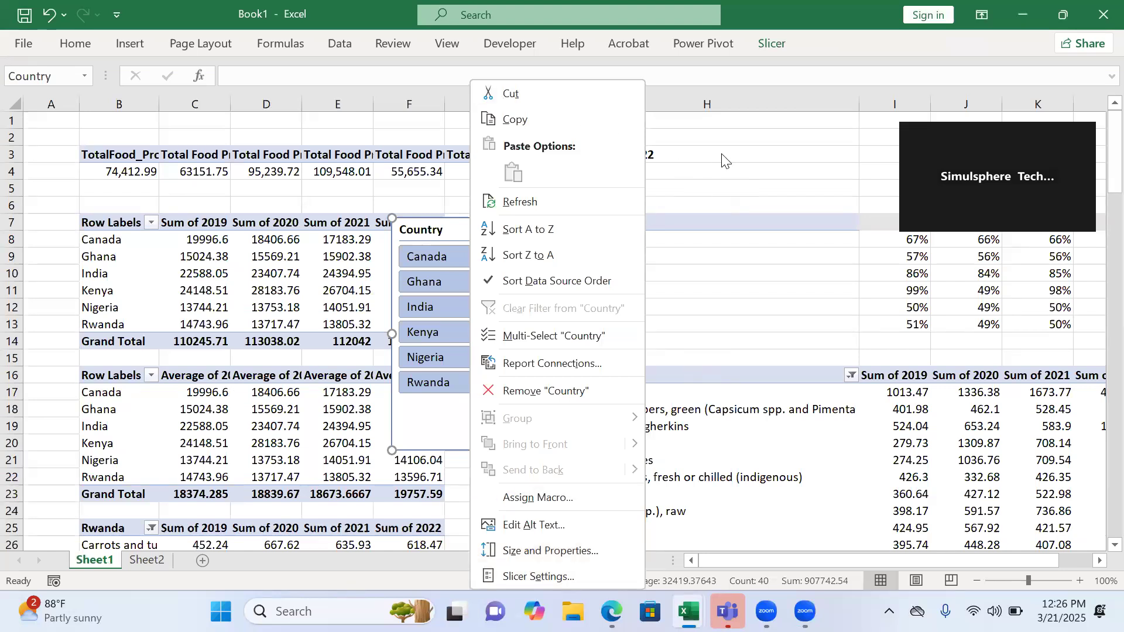
{"action": "left_click", "coordinate": [677, 192]}
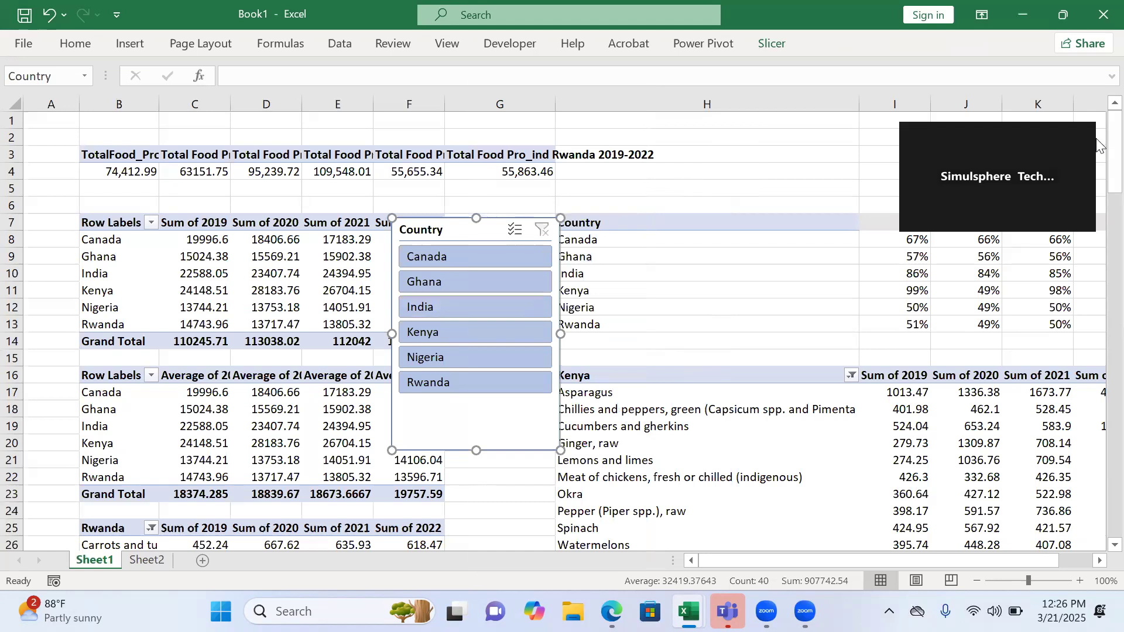
{"action": "key", "text": "Escape"}
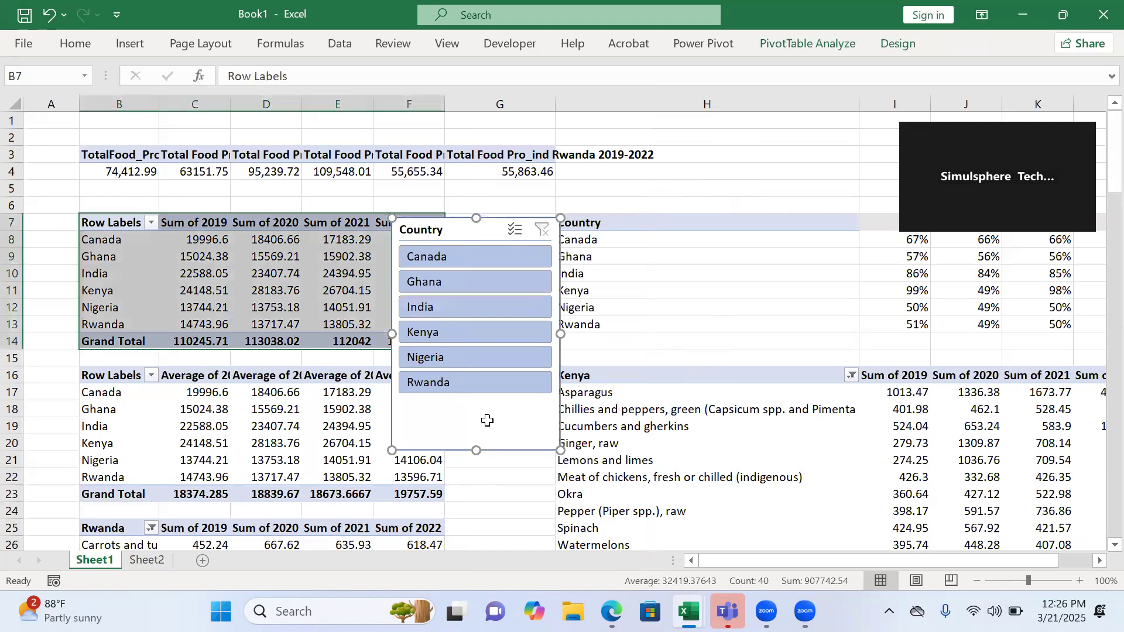
{"action": "left_click", "coordinate": [488, 420]}
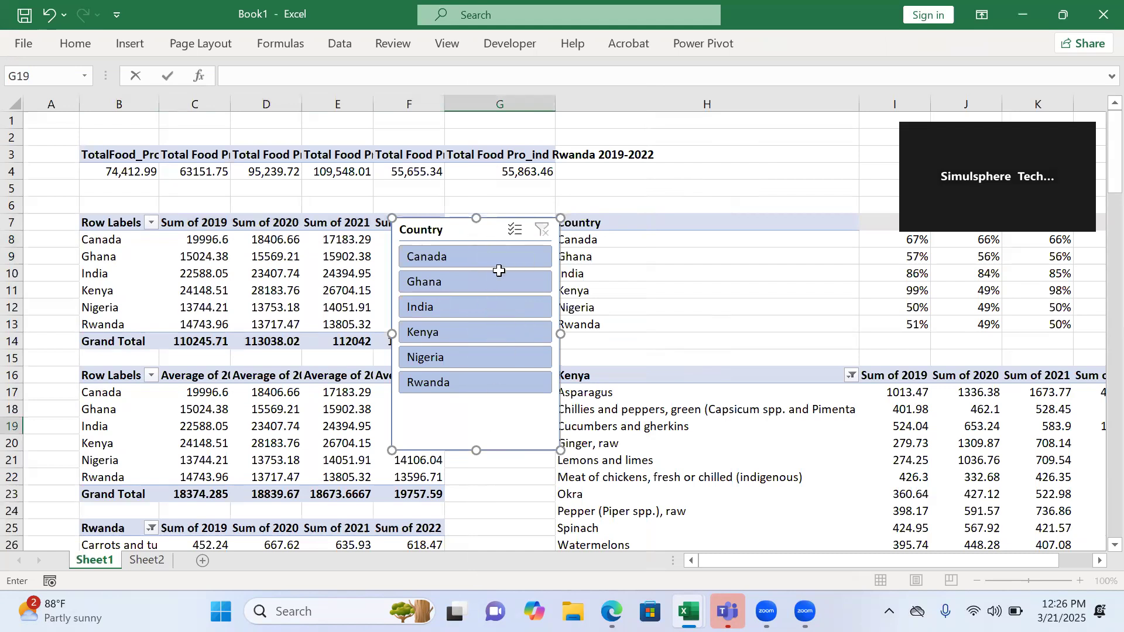
{"action": "left_click", "coordinate": [470, 221]}
{"action": "right_click", "coordinate": [470, 222]}
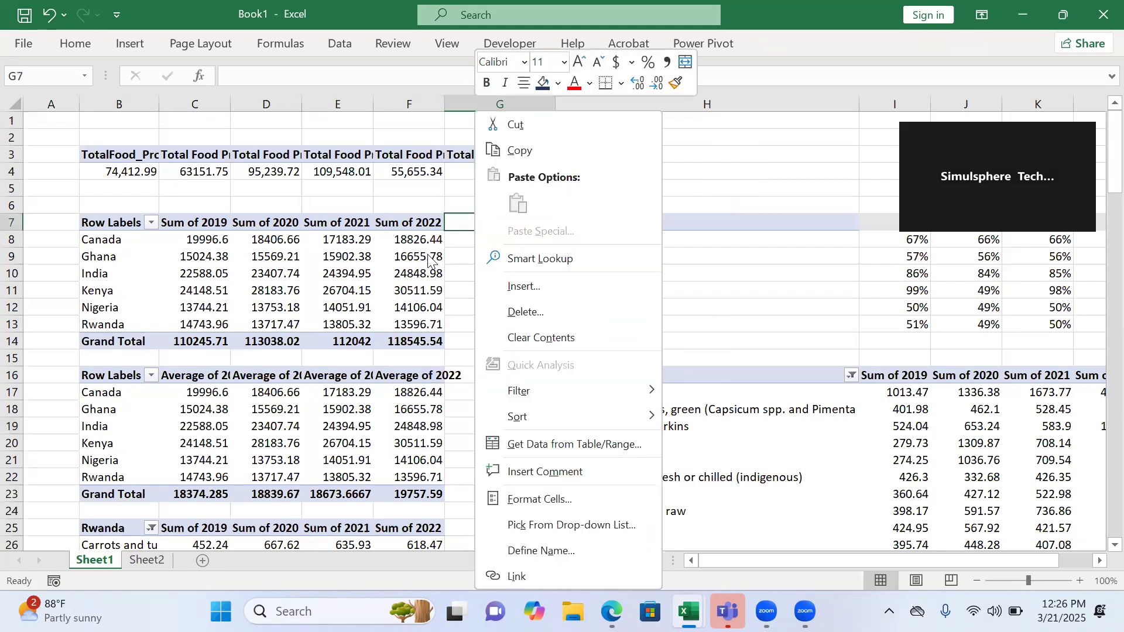
{"action": "key", "text": "Escape"}
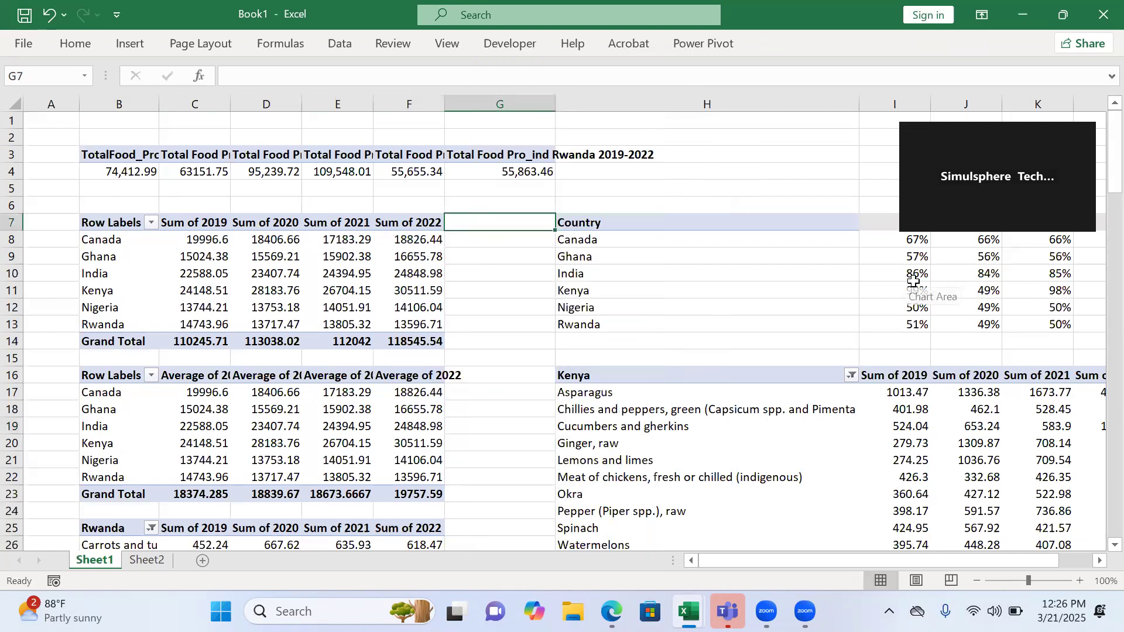
Step: Look through the country pivot tables on Sheet1 and the dashboard charts on Sheet2
{"action": "scroll", "coordinate": [1098, 206], "scroll_direction": "down", "scroll_amount": 4}
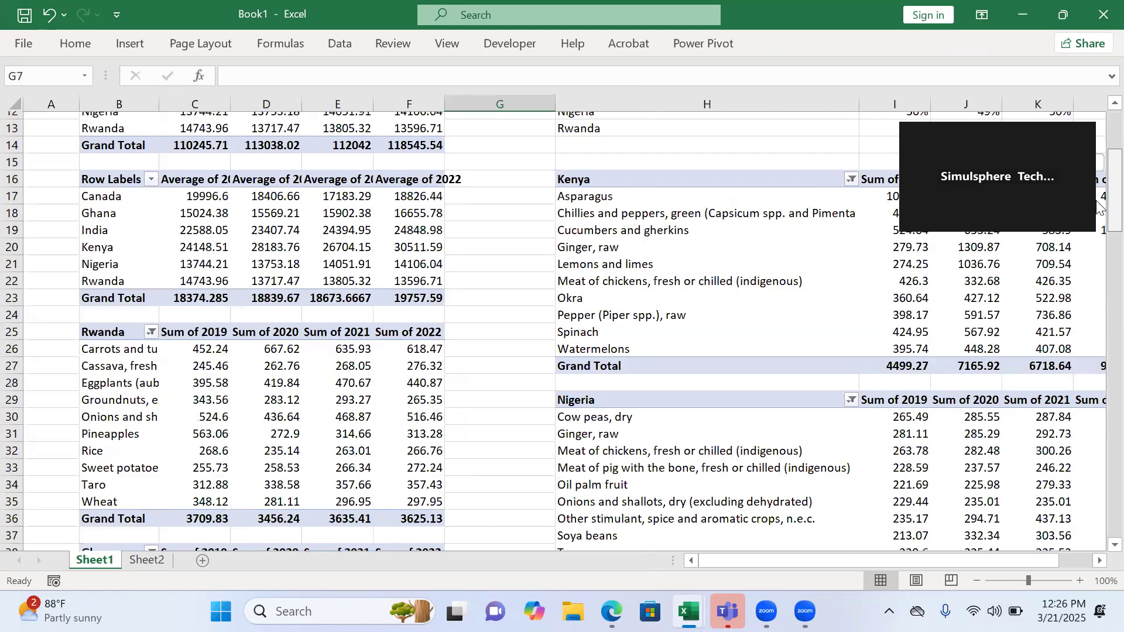
{"action": "scroll", "coordinate": [1098, 206], "scroll_direction": "down", "scroll_amount": 1}
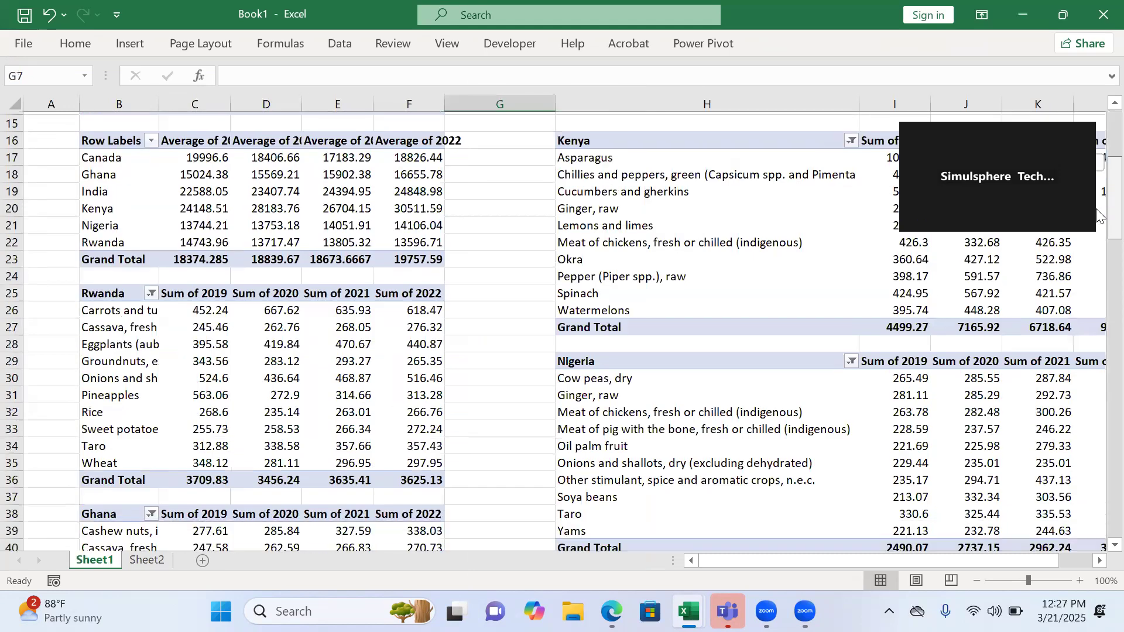
{"action": "scroll", "coordinate": [1099, 176], "scroll_direction": "up", "scroll_amount": 4}
{"action": "scroll", "coordinate": [1098, 170], "scroll_direction": "up", "scroll_amount": 1}
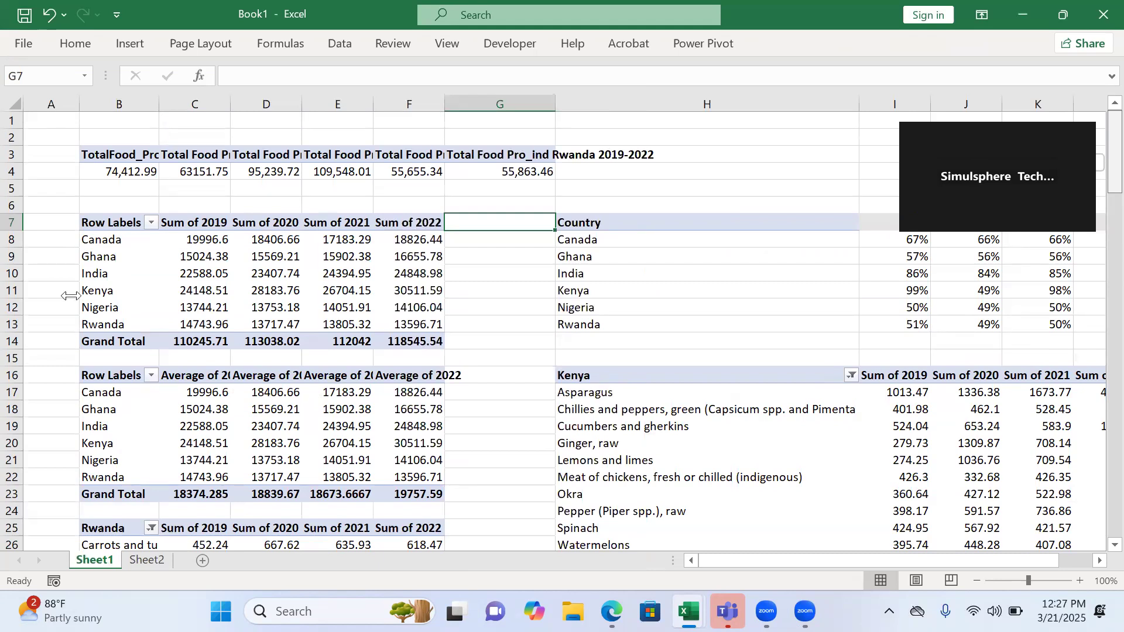
{"action": "left_click", "coordinate": [98, 256]}
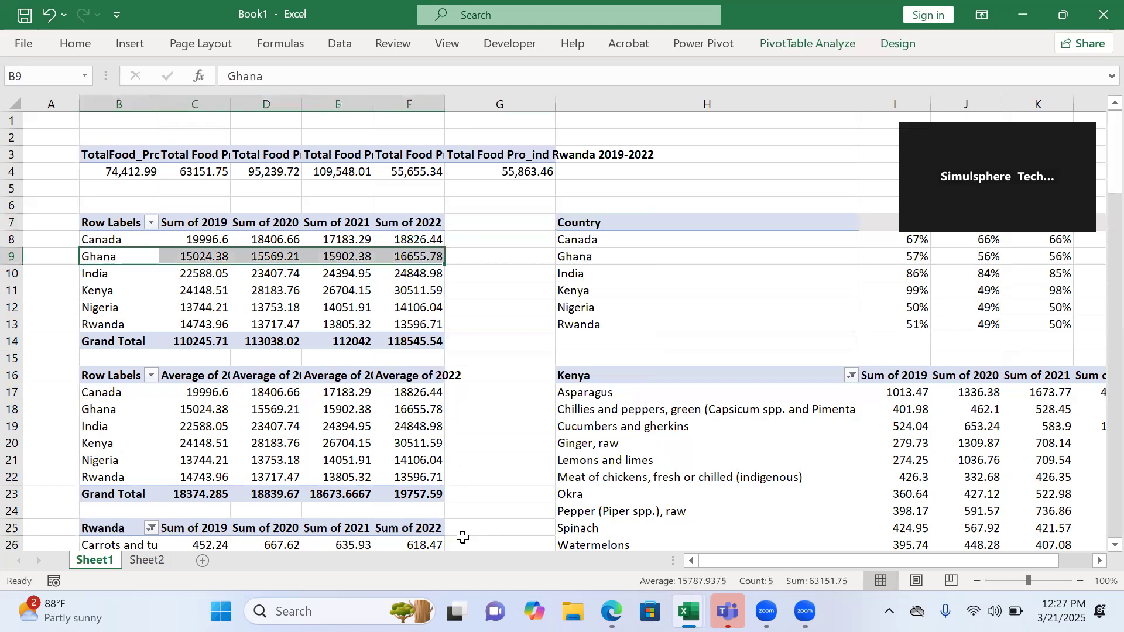
{"action": "left_click", "coordinate": [148, 560]}
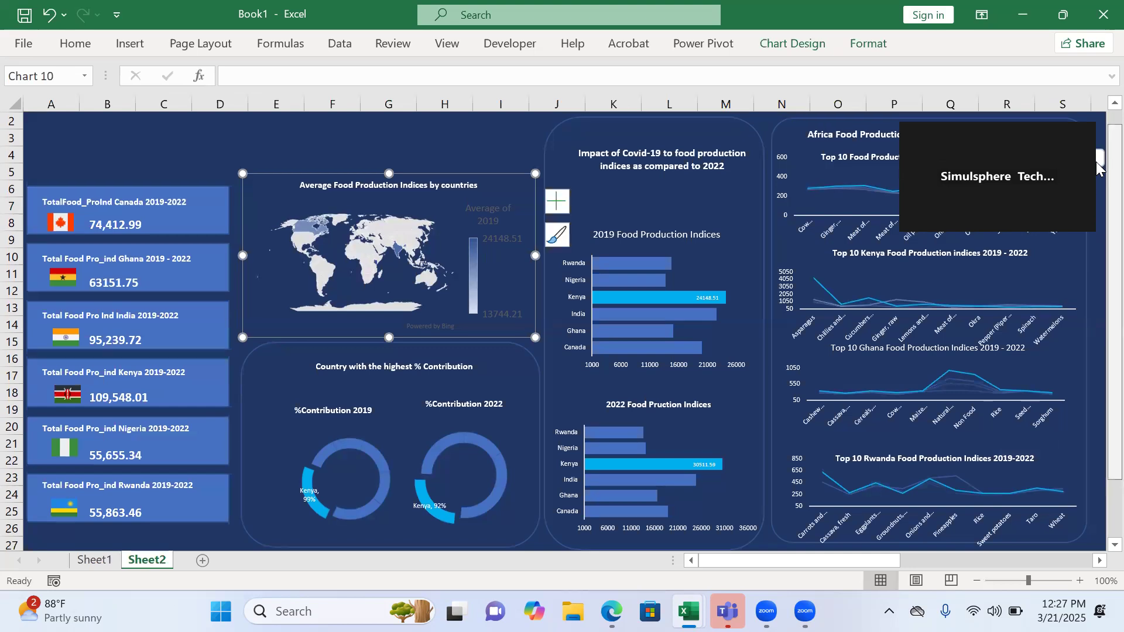
{"action": "scroll", "coordinate": [1095, 217], "scroll_direction": "down", "scroll_amount": 2}
{"action": "scroll", "coordinate": [1096, 166], "scroll_direction": "up", "scroll_amount": 2}
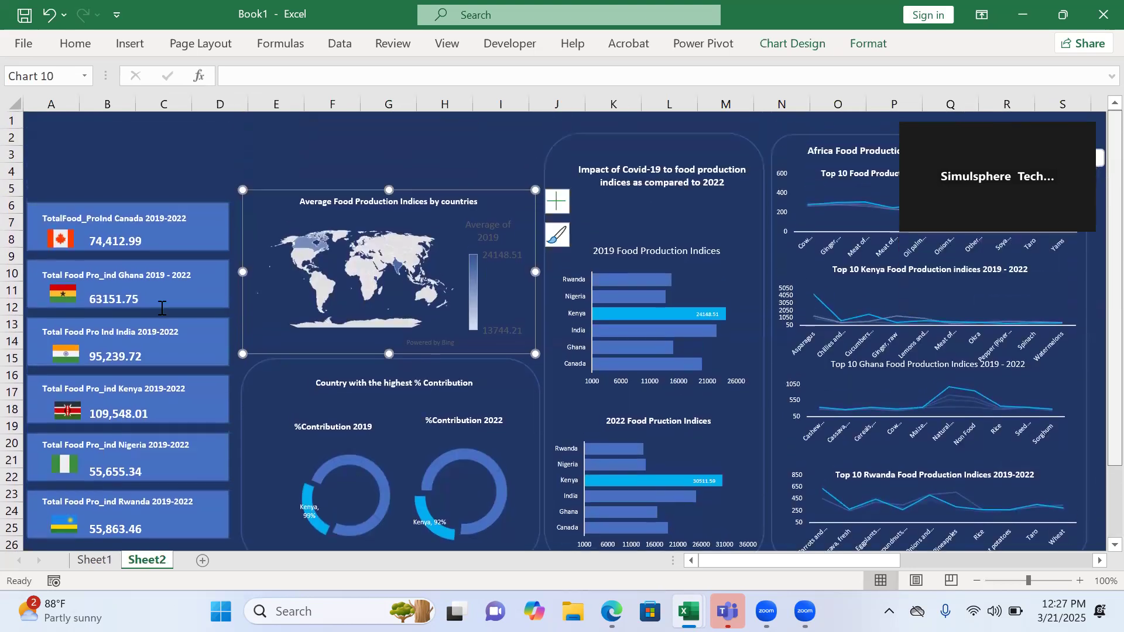
Step: Try to insert a slicer for the %Contribution 2022 doughnut chart on the dashboard
{"action": "left_click", "coordinate": [133, 300]}
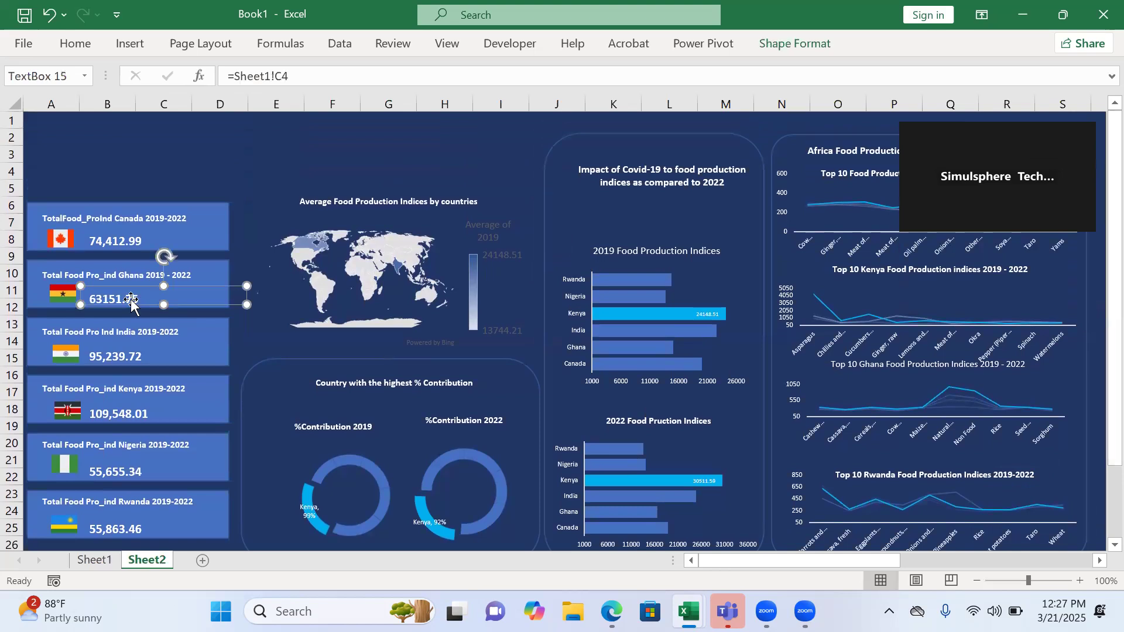
{"action": "left_click", "coordinate": [363, 243]}
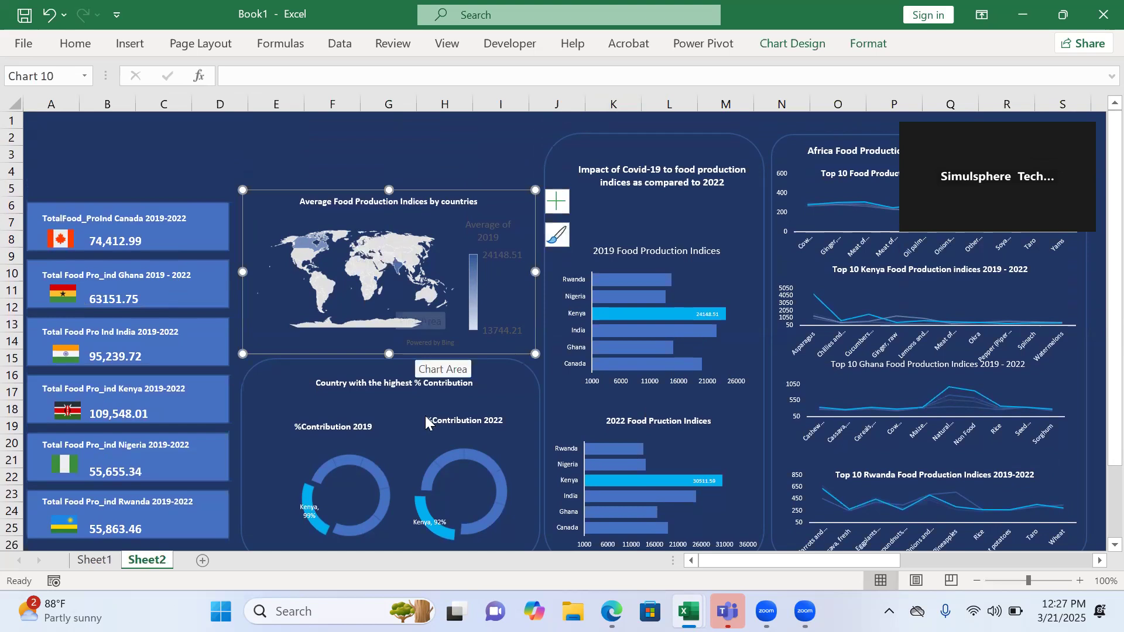
{"action": "left_click", "coordinate": [466, 489]}
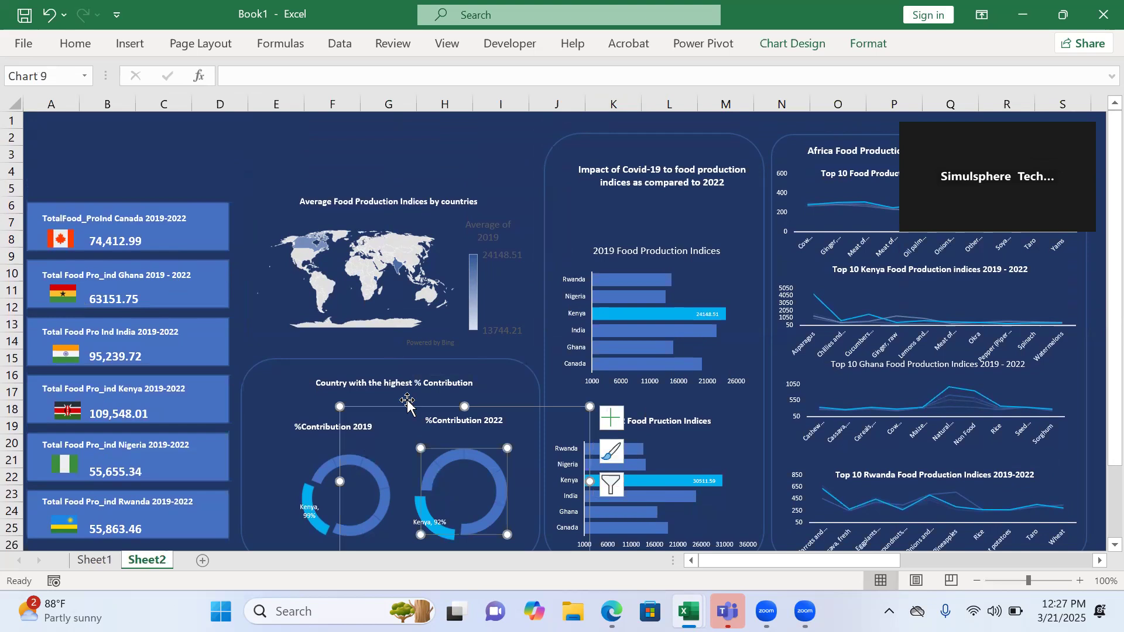
{"action": "left_click", "coordinate": [129, 44]}
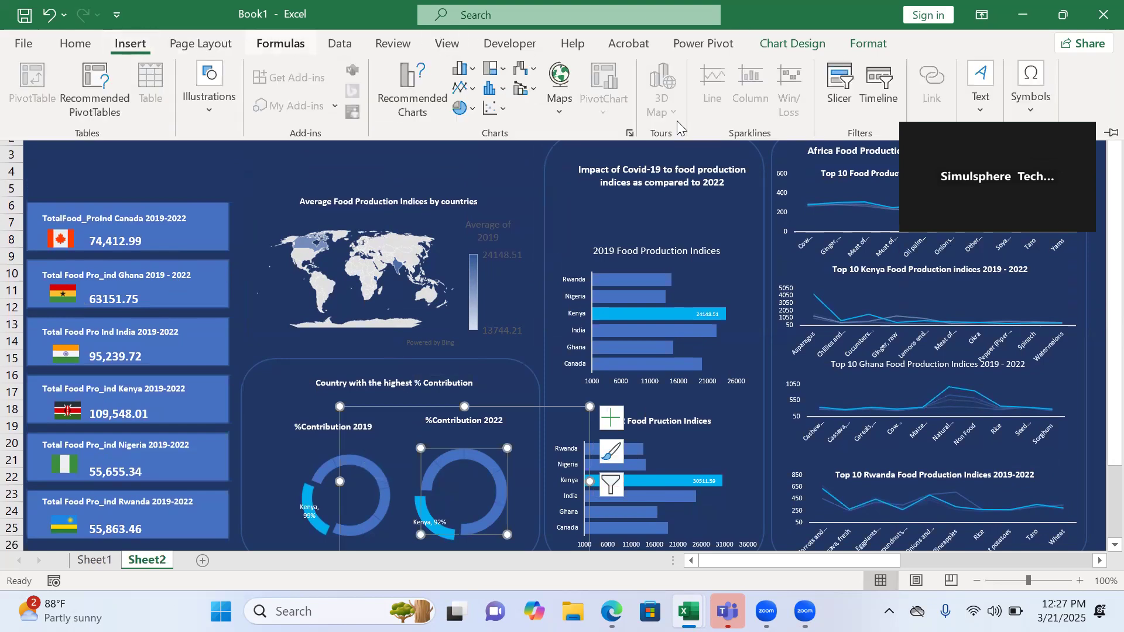
{"action": "left_click", "coordinate": [838, 82]}
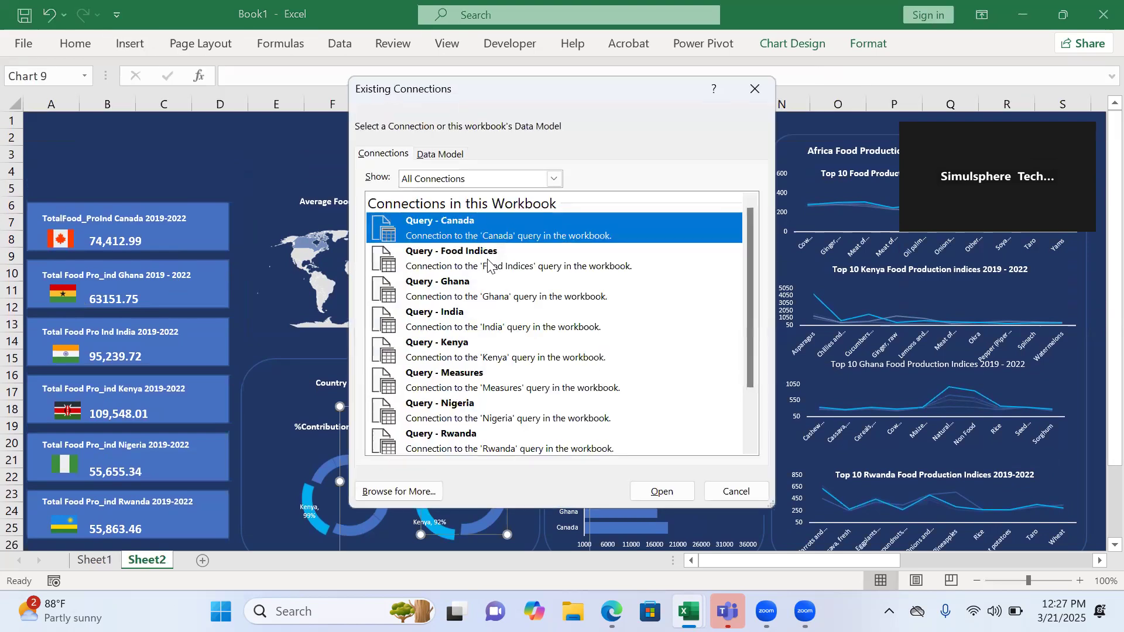
{"action": "left_click", "coordinate": [755, 89]}
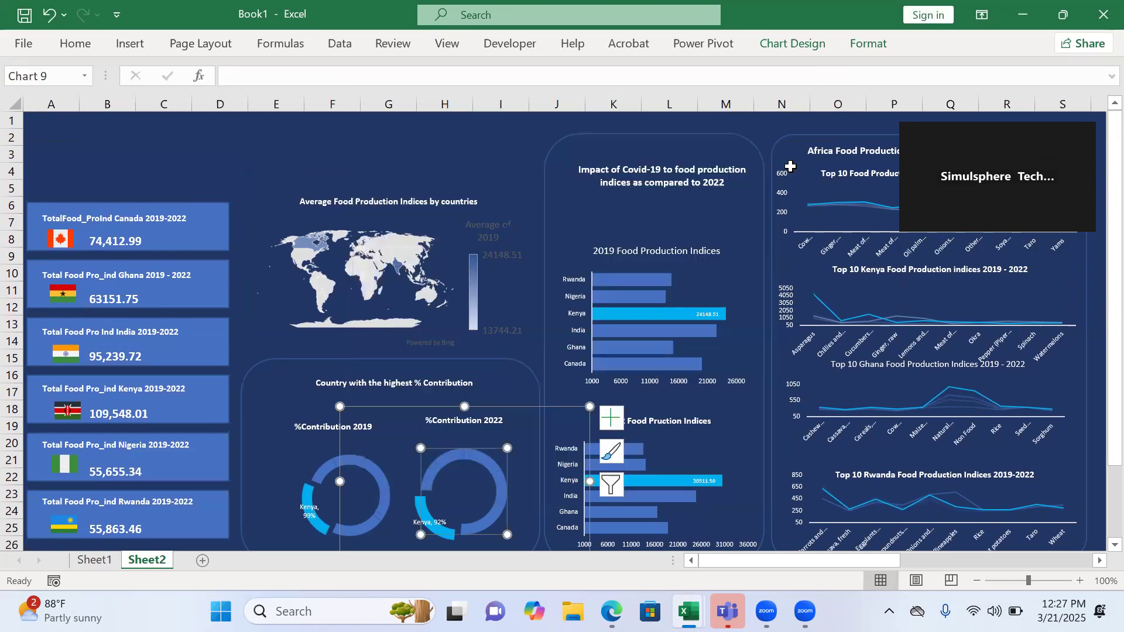
Step: Try to insert a slicer with the Kenya total's text box selected on the dashboard
{"action": "left_click", "coordinate": [667, 288]}
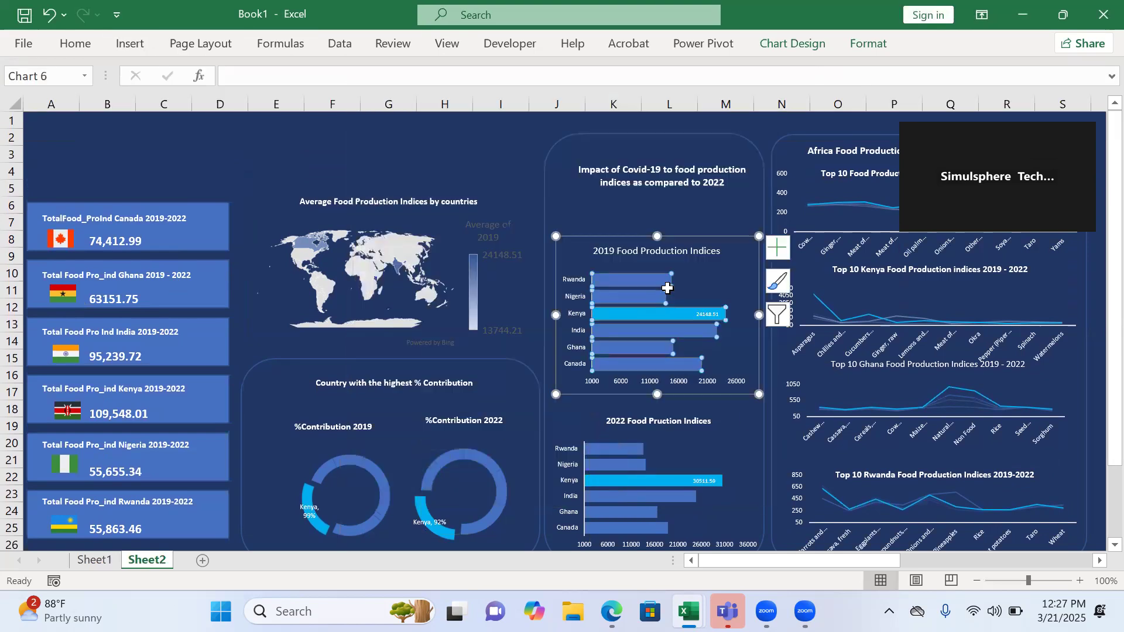
{"action": "left_click", "coordinate": [121, 416]}
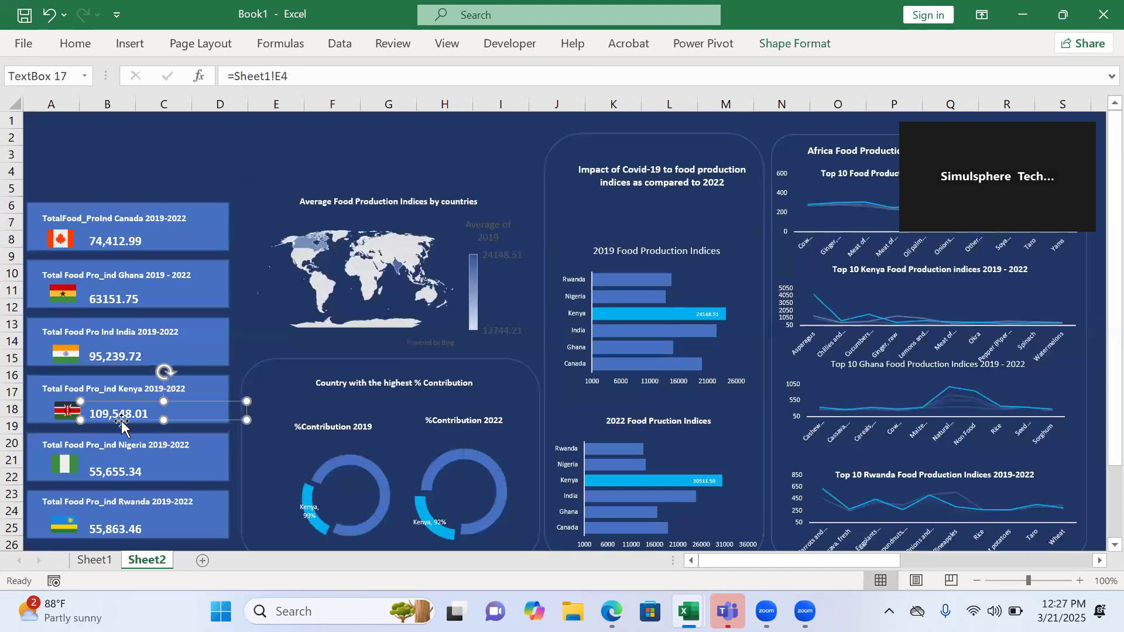
{"action": "left_click", "coordinate": [130, 43]}
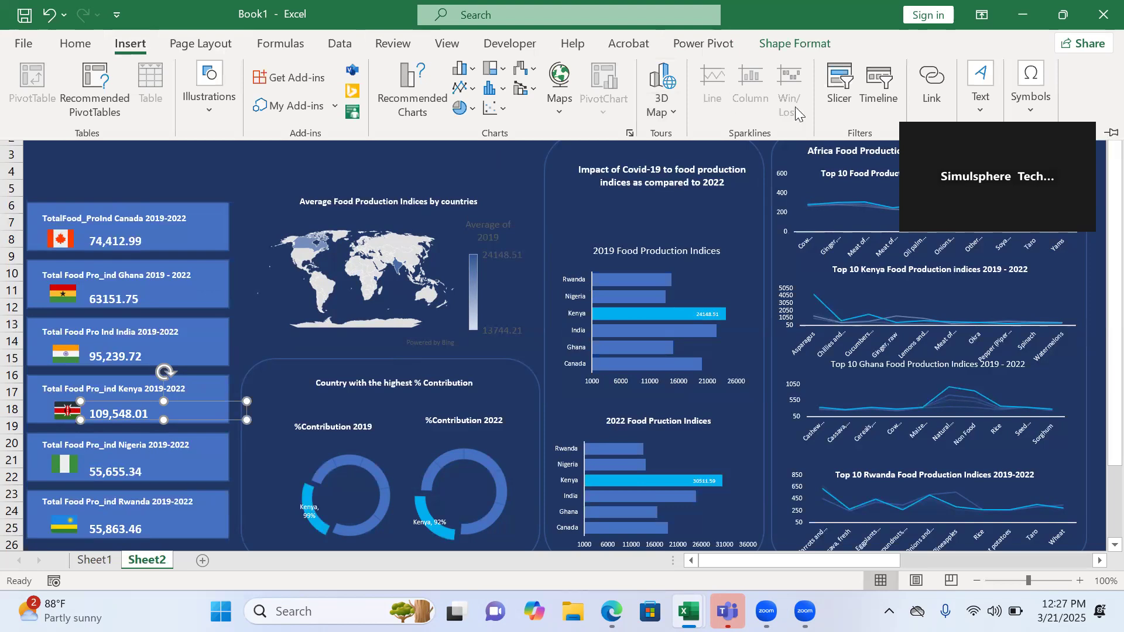
{"action": "left_click", "coordinate": [833, 100]}
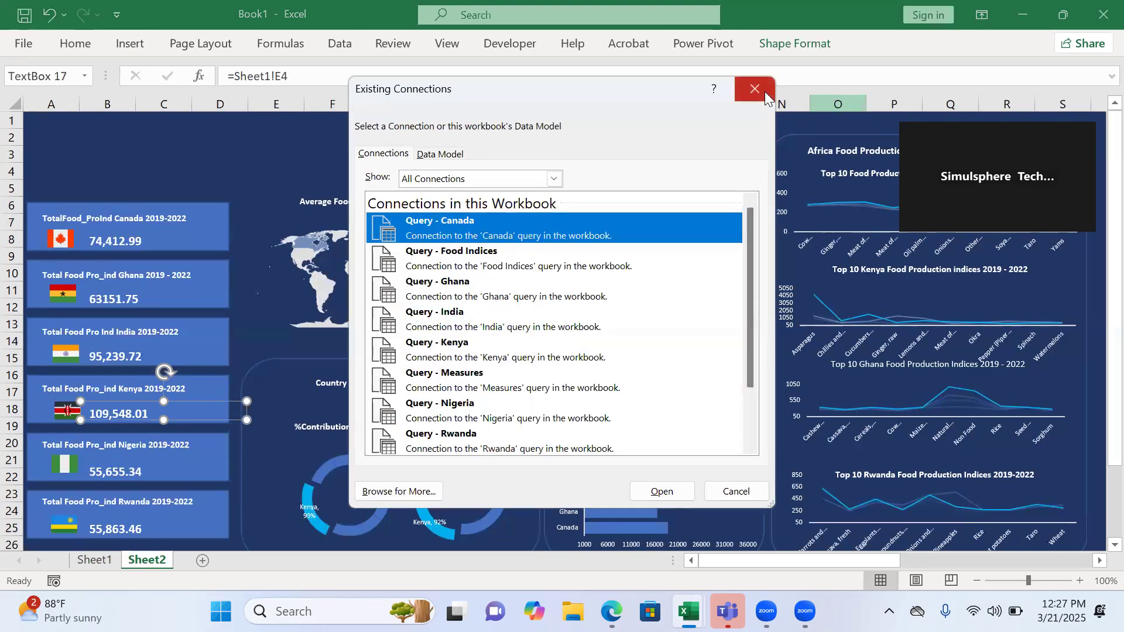
{"action": "left_click", "coordinate": [765, 92]}
Step: Try to insert a slicer for the Average Food Production Indices by countries map on the dashboard
{"action": "mouse_move", "coordinate": [1095, 250]}
{"action": "left_mouse_down"}
{"action": "mouse_move", "coordinate": [1096, 323]}
{"action": "mouse_move", "coordinate": [1094, 247]}
{"action": "left_mouse_up"}
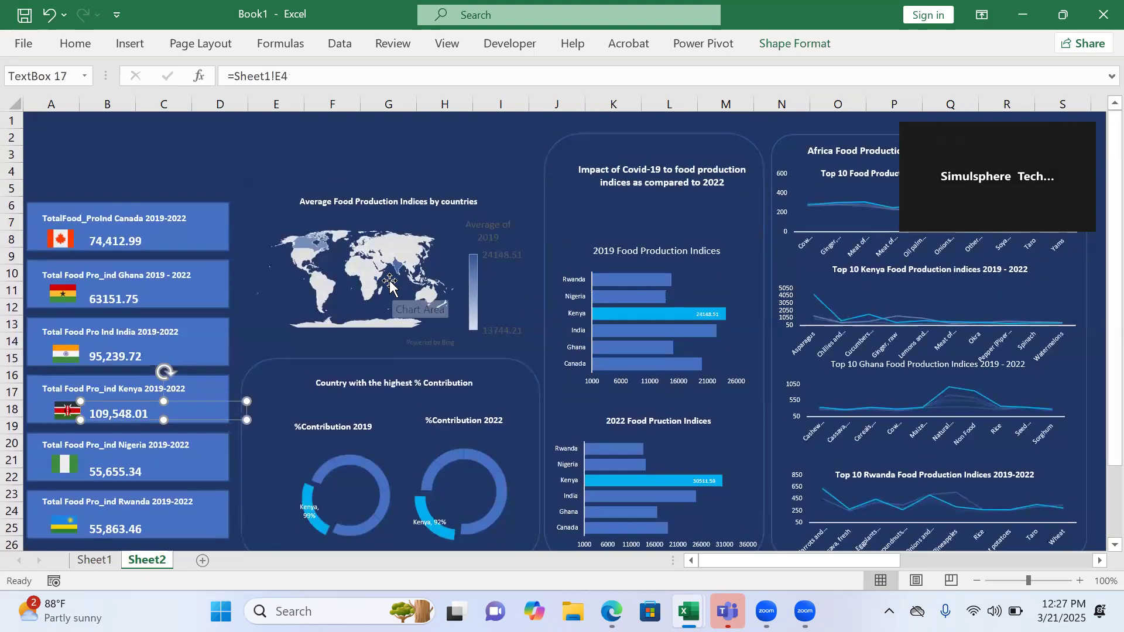
{"action": "left_click", "coordinate": [389, 280]}
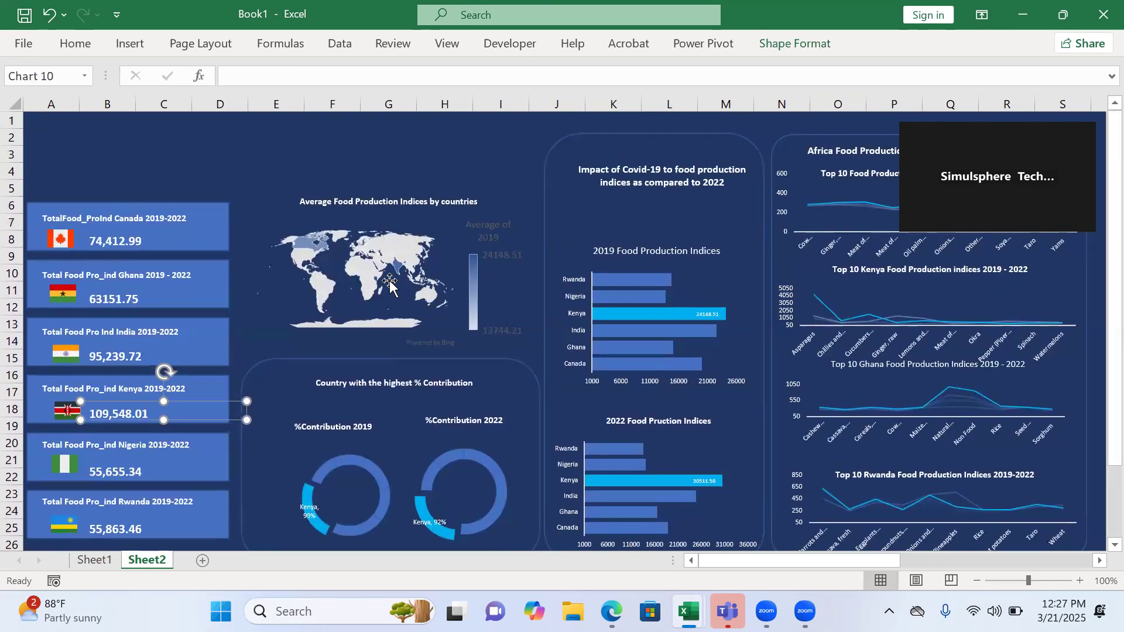
{"action": "left_click", "coordinate": [107, 43]}
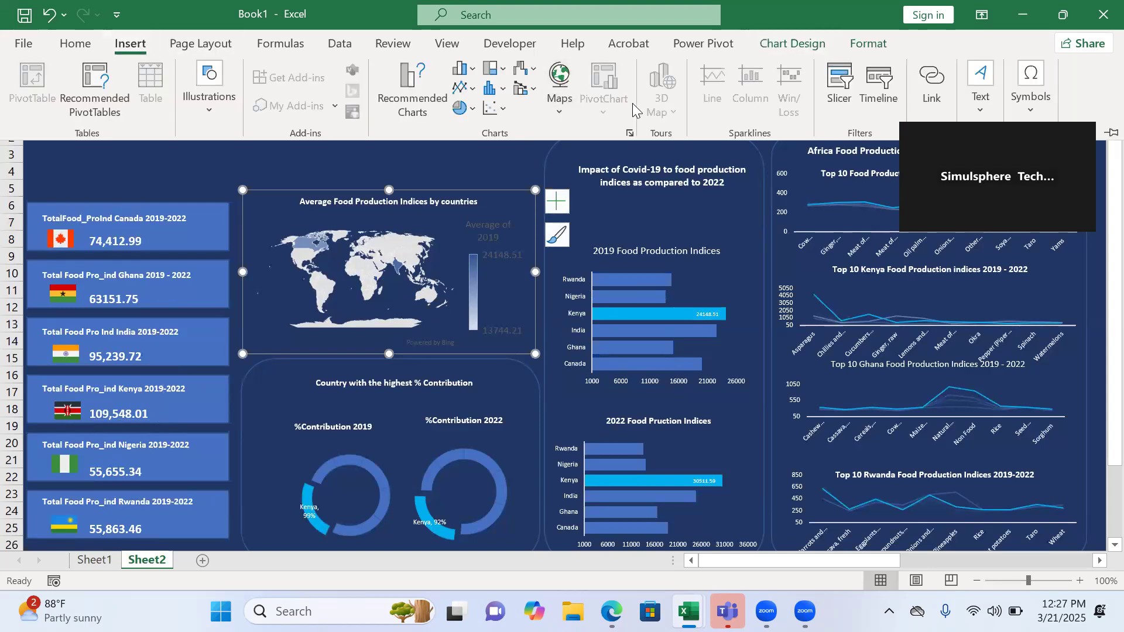
{"action": "left_click", "coordinate": [837, 92]}
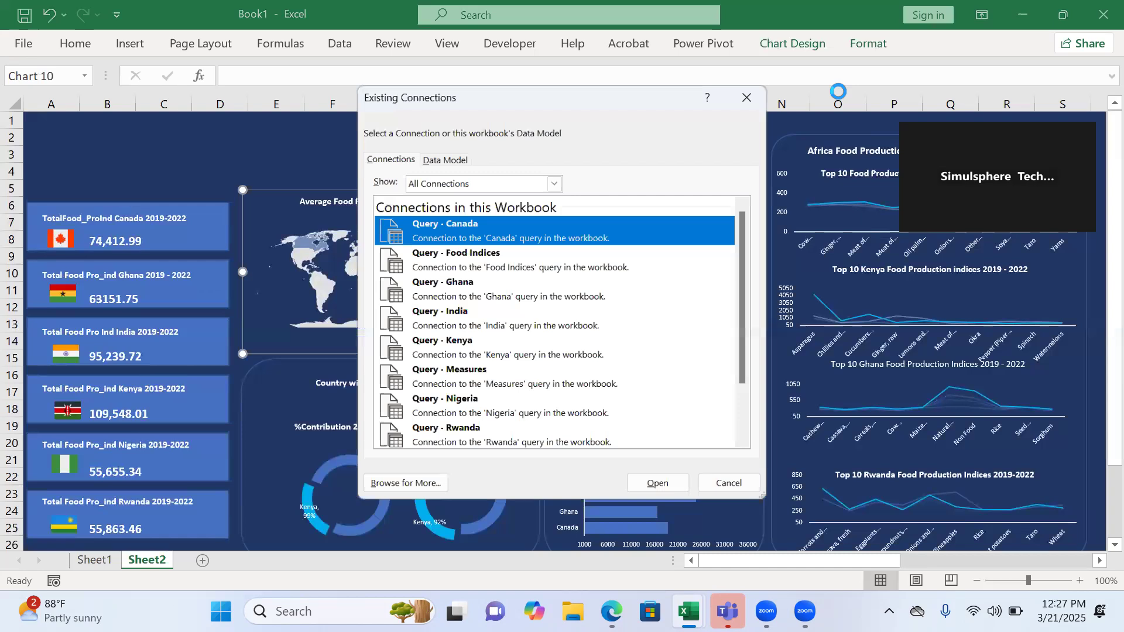
{"action": "left_click", "coordinate": [754, 95]}
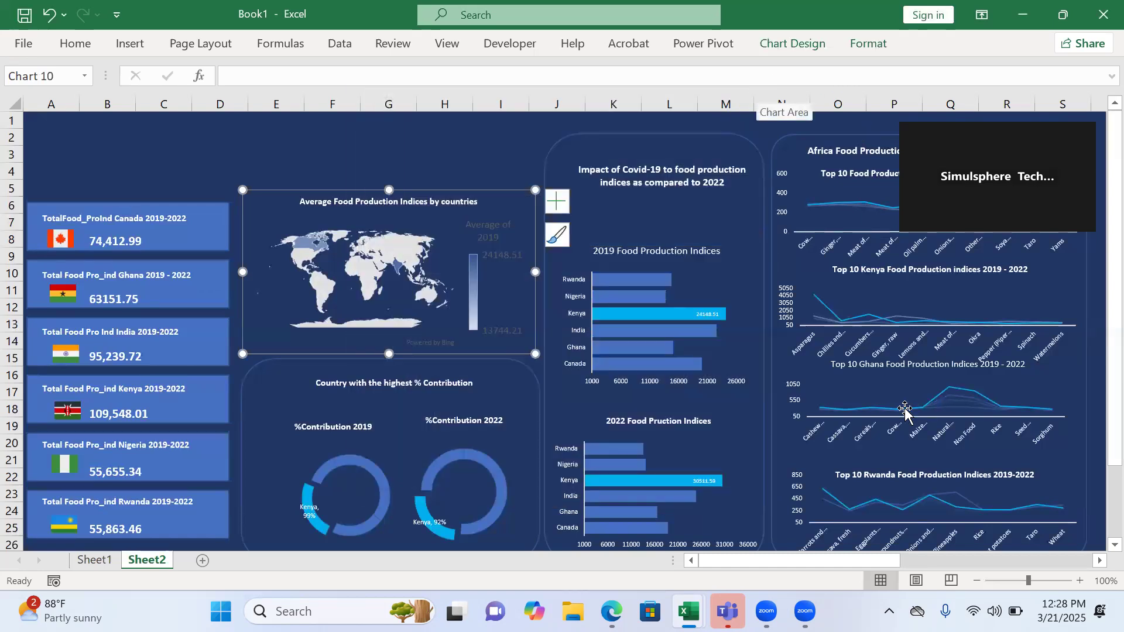
{"action": "left_click", "coordinate": [889, 354]}
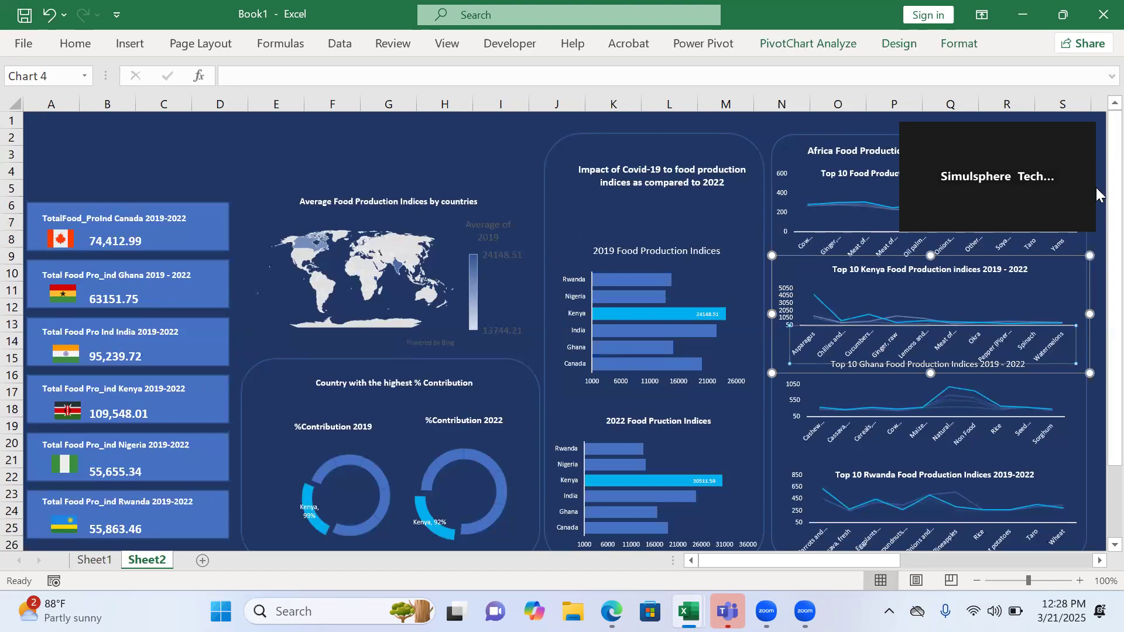
{"action": "mouse_move", "coordinate": [1098, 250]}
{"action": "left_mouse_down"}
{"action": "mouse_move", "coordinate": [1098, 359]}
{"action": "mouse_move", "coordinate": [1099, 252]}
{"action": "left_mouse_up"}
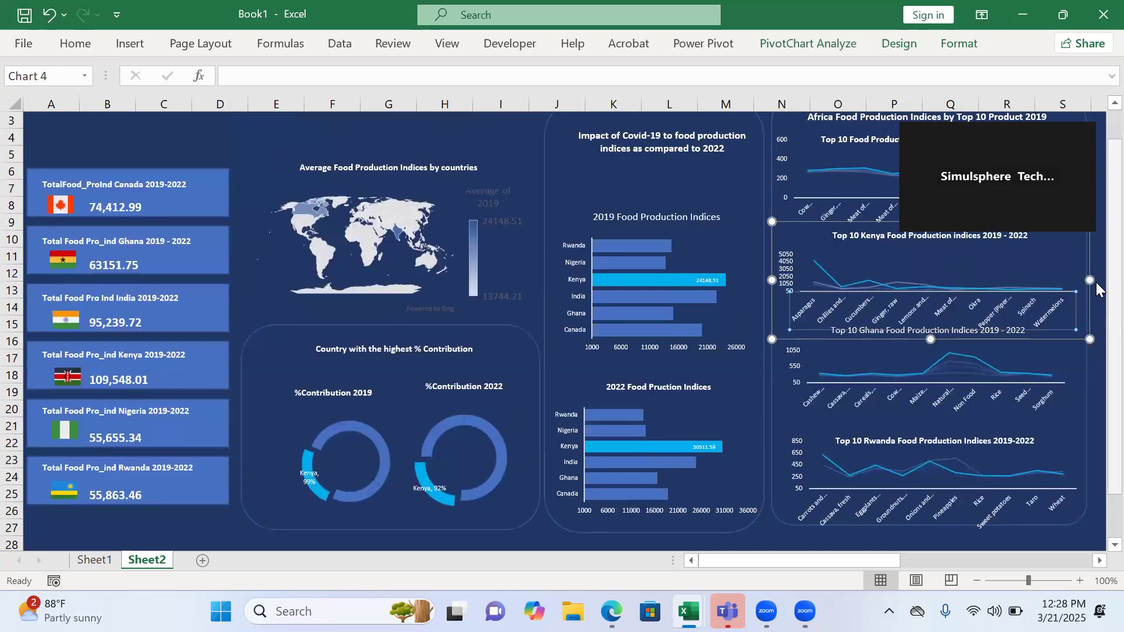
Step: Insert a 2-D line PivotChart from the pivot table of yearly averages by country on Sheet1
{"action": "left_click", "coordinate": [93, 561]}
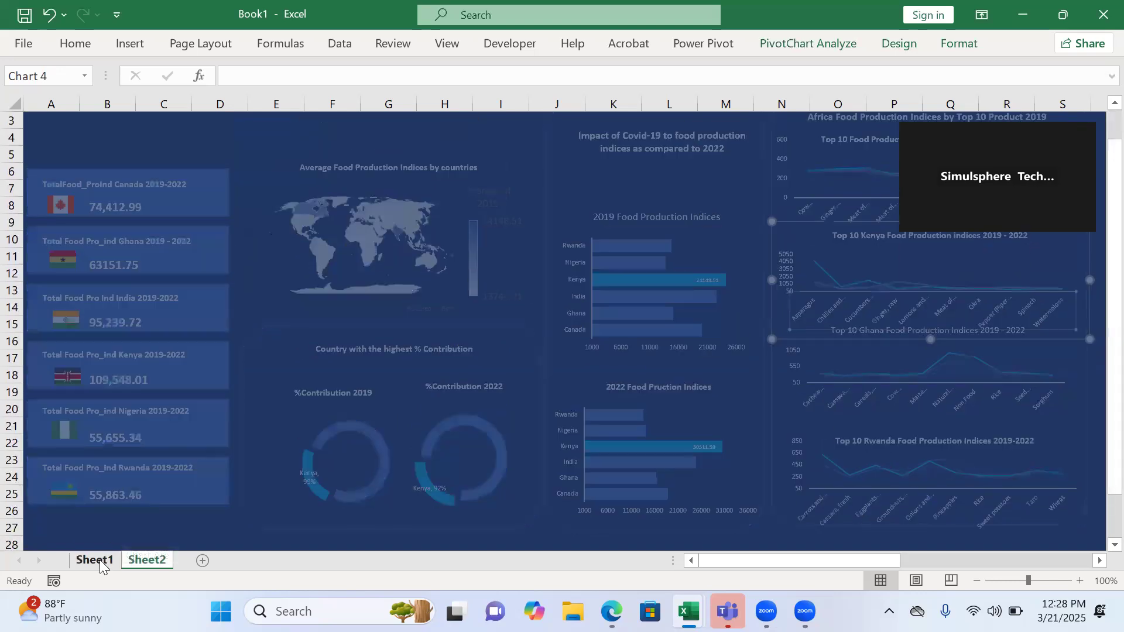
{"action": "left_click", "coordinate": [475, 341]}
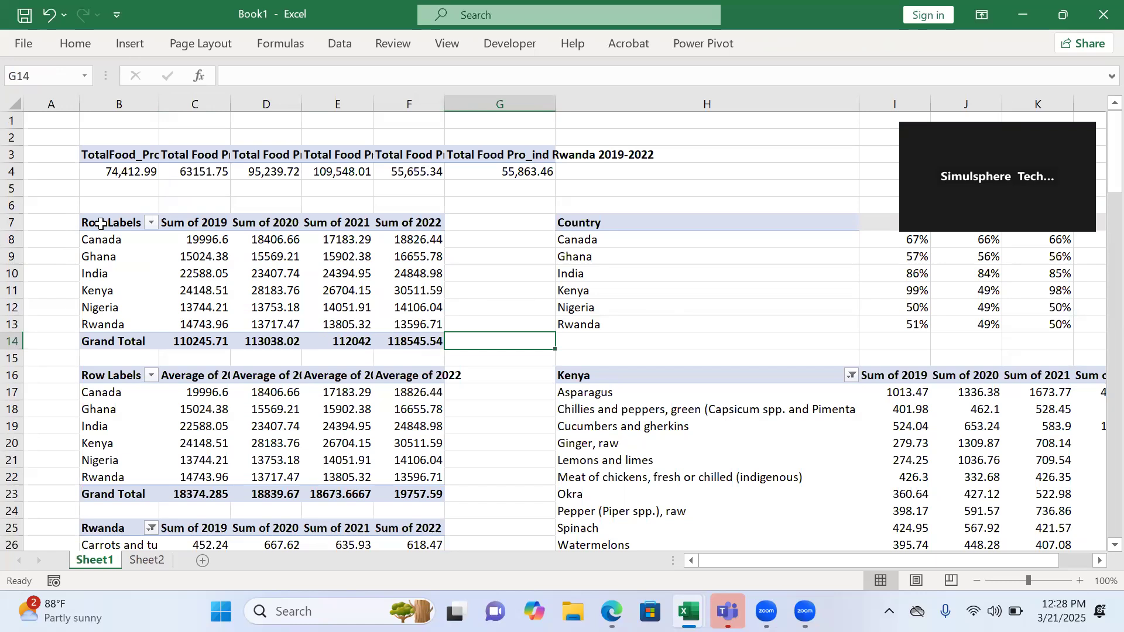
{"action": "left_click_drag", "start_coordinate": [95, 378], "coordinate": [415, 497]}
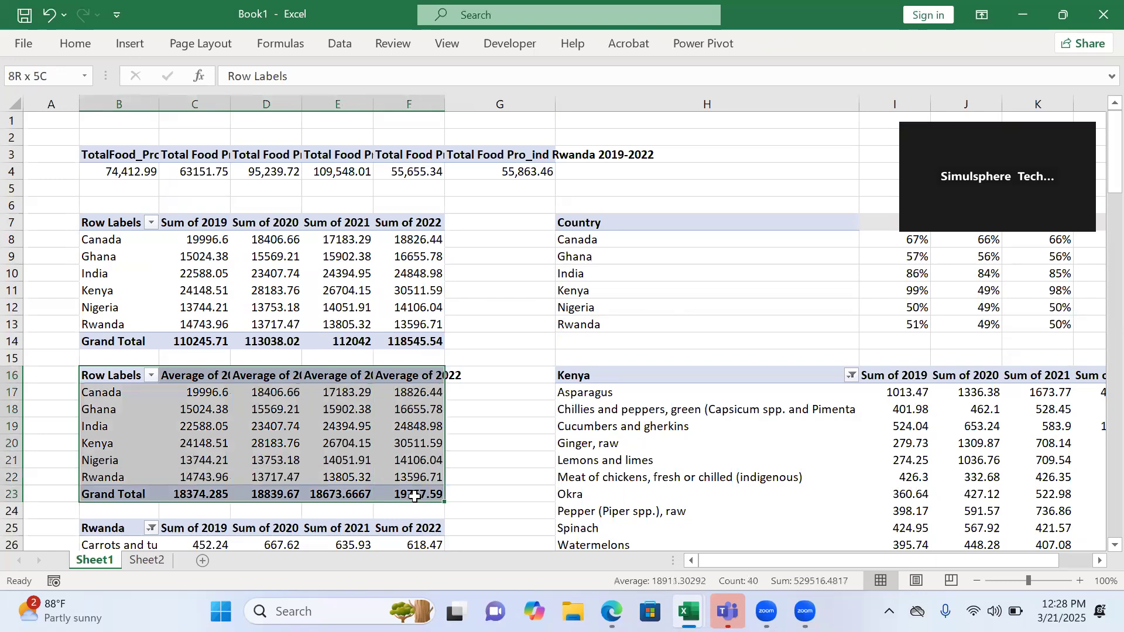
{"action": "left_click_drag", "start_coordinate": [414, 497], "coordinate": [415, 496]}
{"action": "left_click", "coordinate": [128, 42]}
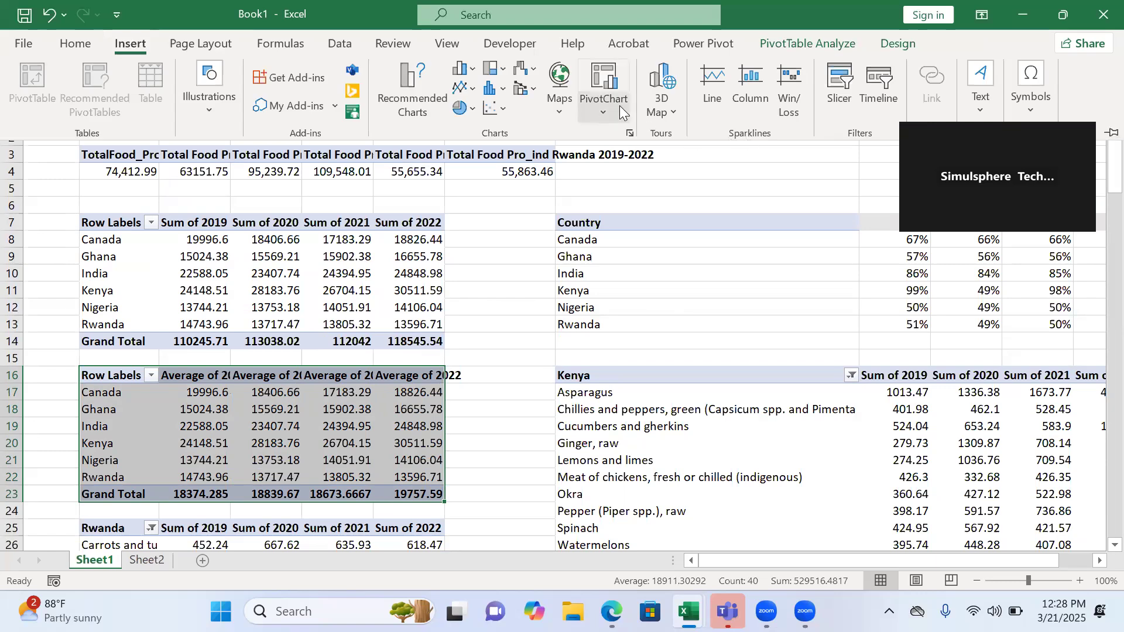
{"action": "left_click", "coordinate": [471, 85]}
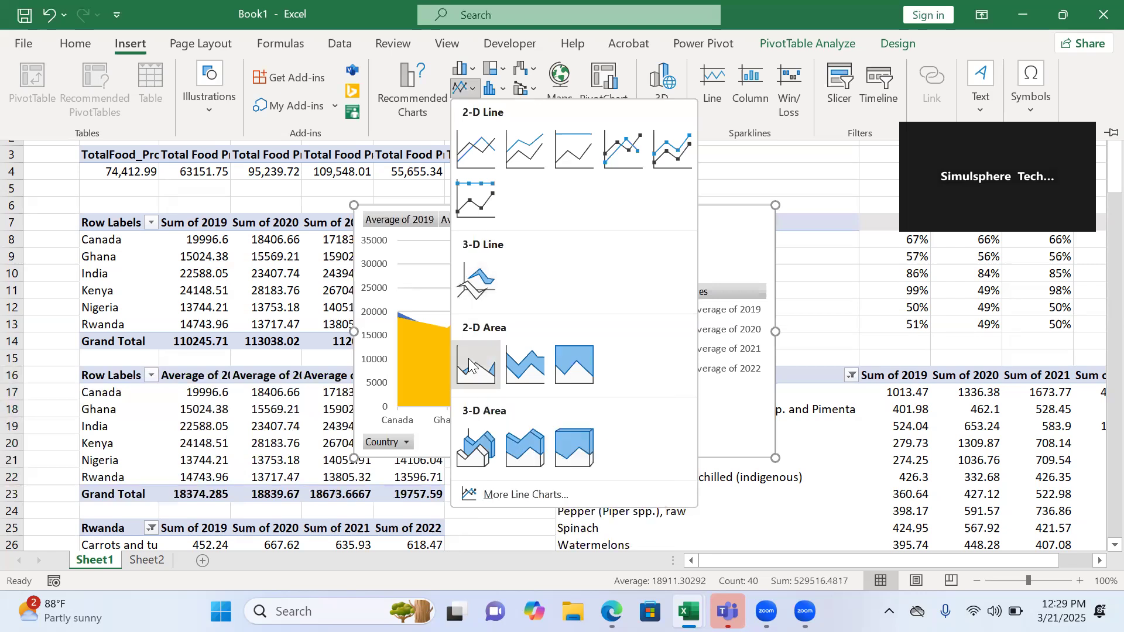
{"action": "left_click", "coordinate": [477, 150]}
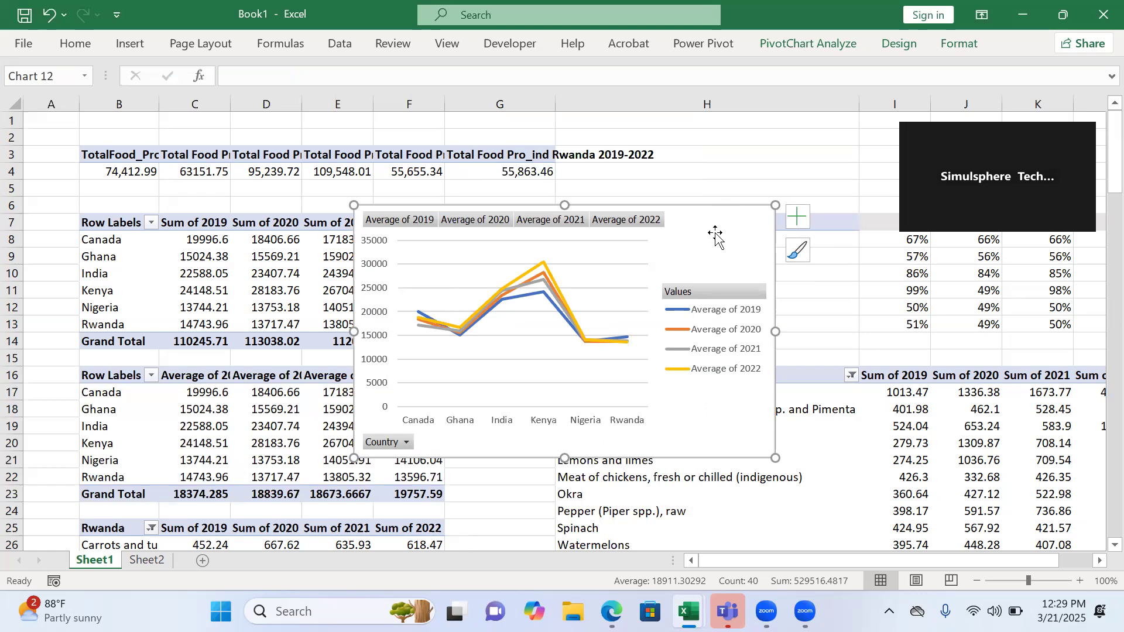
Step: Move the new line PivotChart to Sheet2 as an object and place it below the dashboard panels
{"action": "right_click", "coordinate": [715, 232]}
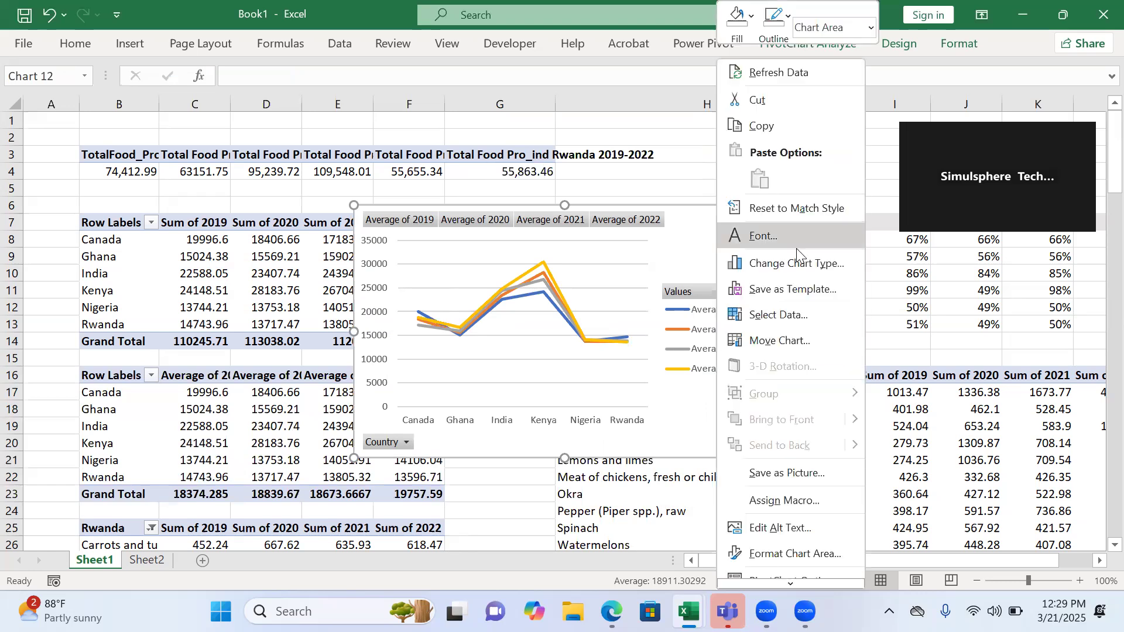
{"action": "left_click", "coordinate": [806, 346]}
{"action": "left_click", "coordinate": [775, 369]}
{"action": "left_click", "coordinate": [773, 395]}
{"action": "left_click", "coordinate": [894, 408]}
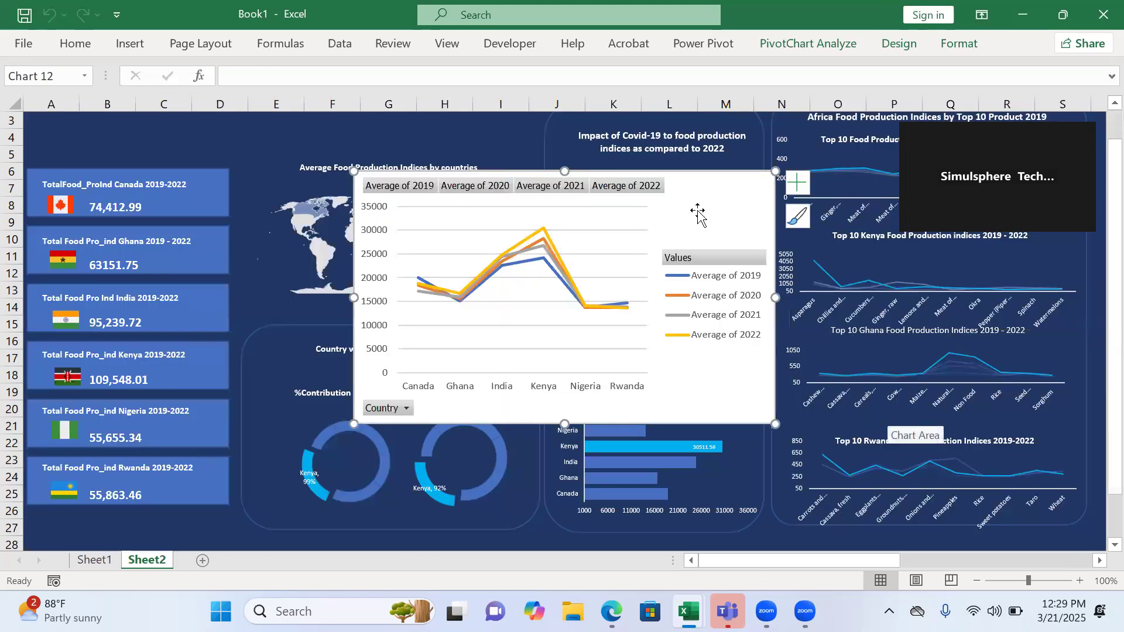
{"action": "left_click_drag", "start_coordinate": [702, 202], "coordinate": [397, 544]}
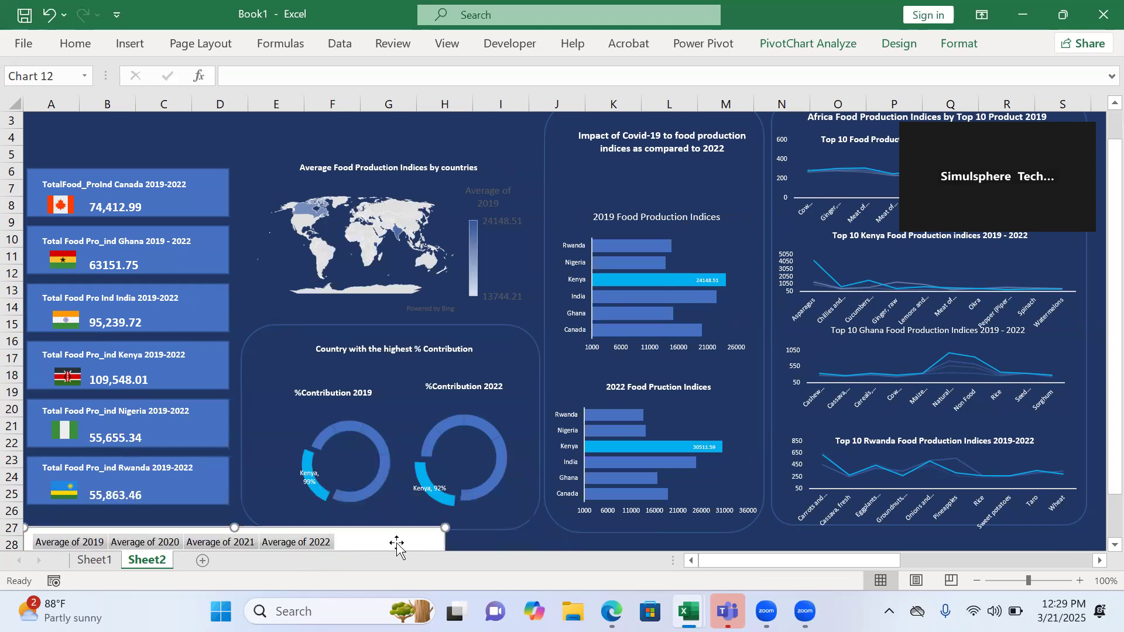
Step: Insert a Country slicer for the line PivotChart and move it over the world map on the dashboard
{"action": "left_click", "coordinate": [130, 46]}
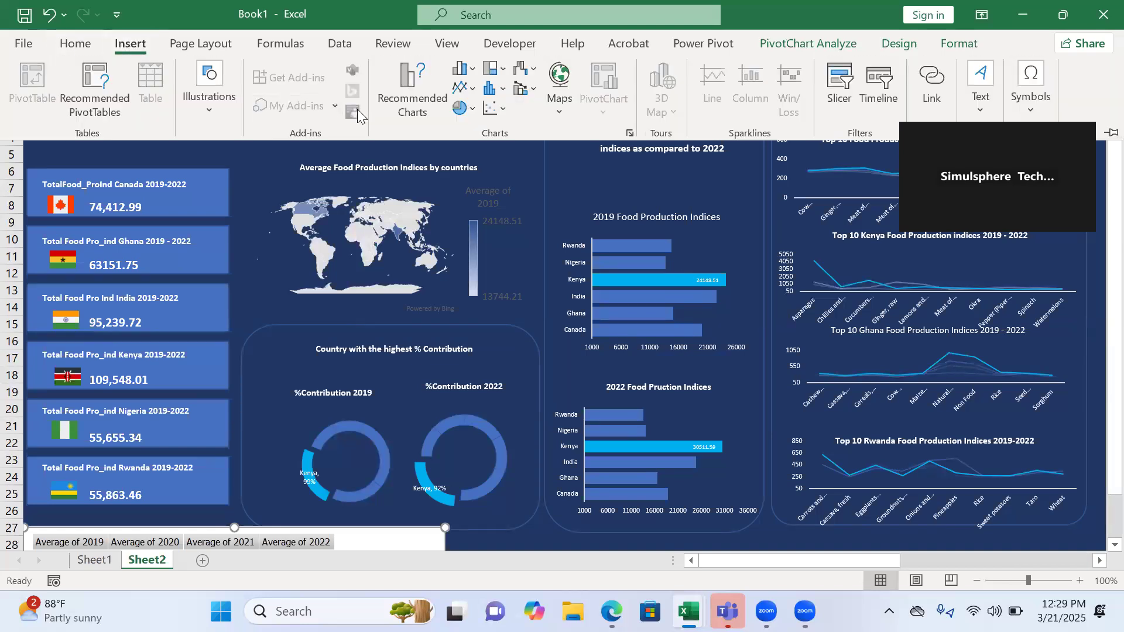
{"action": "left_click", "coordinate": [849, 99]}
{"action": "left_click", "coordinate": [253, 295]}
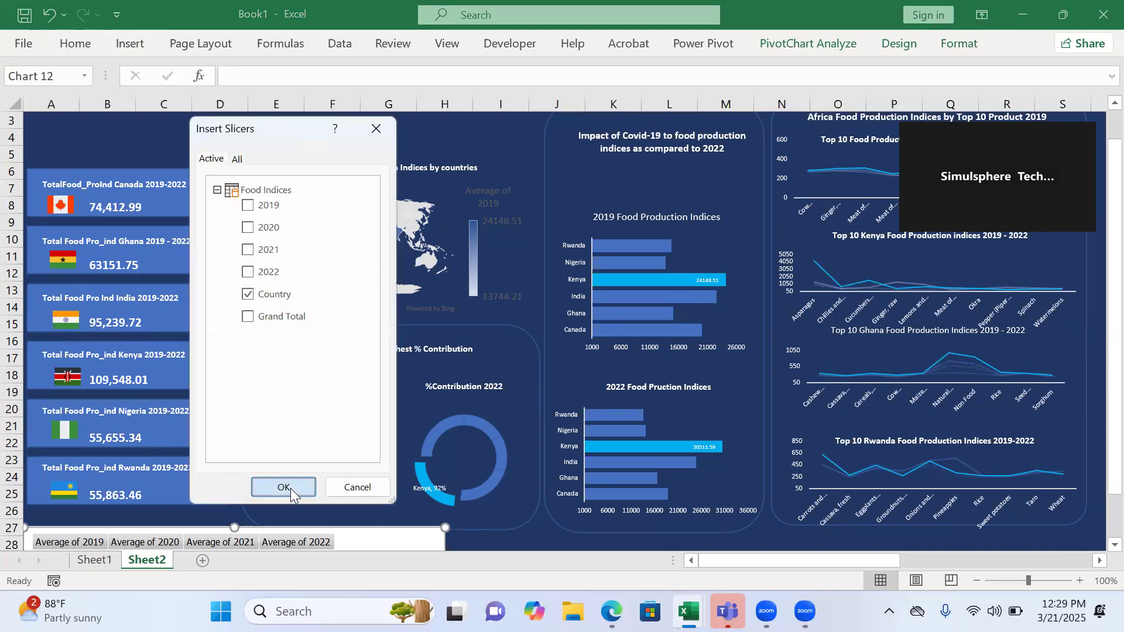
{"action": "left_click", "coordinate": [284, 488]}
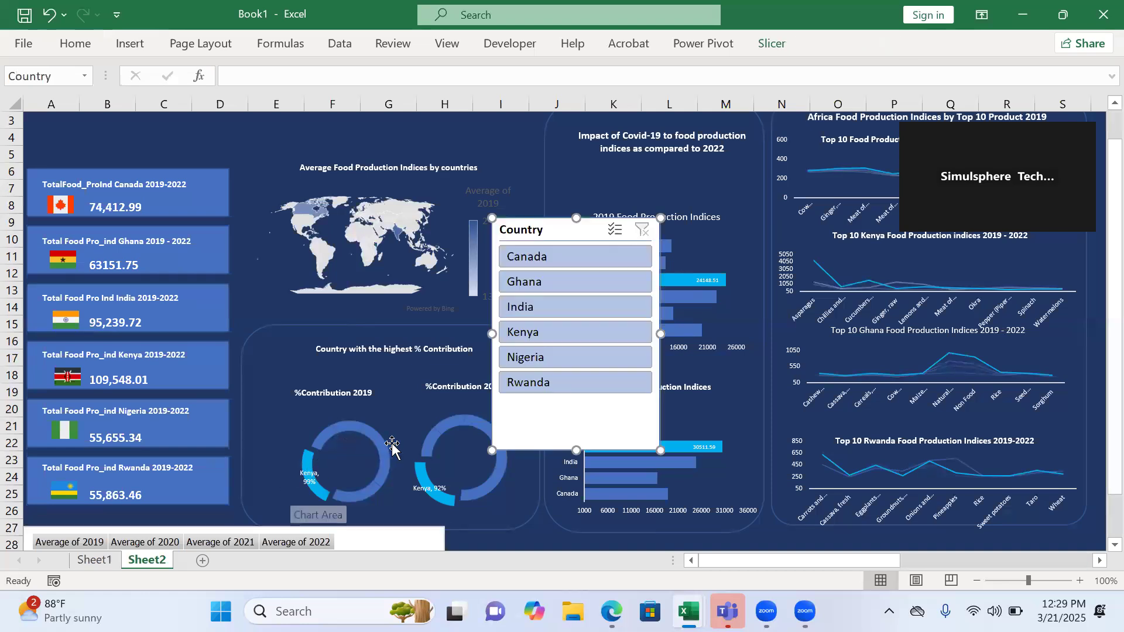
{"action": "left_click_drag", "start_coordinate": [417, 345], "coordinate": [354, 326]}
{"action": "left_click_drag", "start_coordinate": [1115, 292], "coordinate": [1116, 259]}
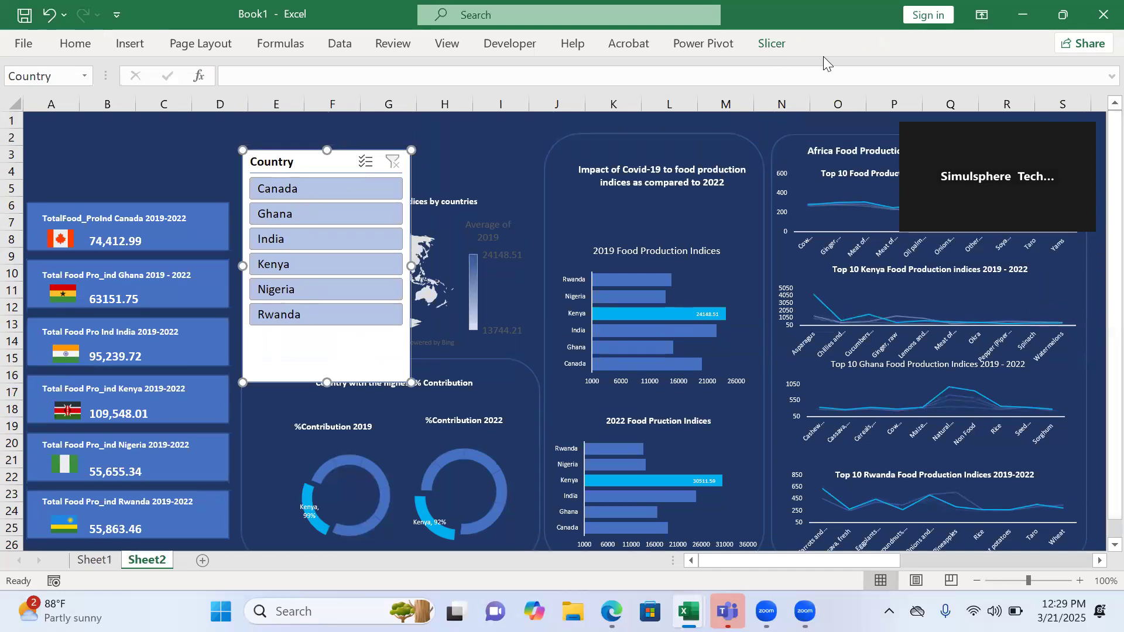
Step: Arrange the Country slicer in 6 columns, resize it to about 4.63" by 0.72", and place it above the world map
{"action": "left_click", "coordinate": [772, 48]}
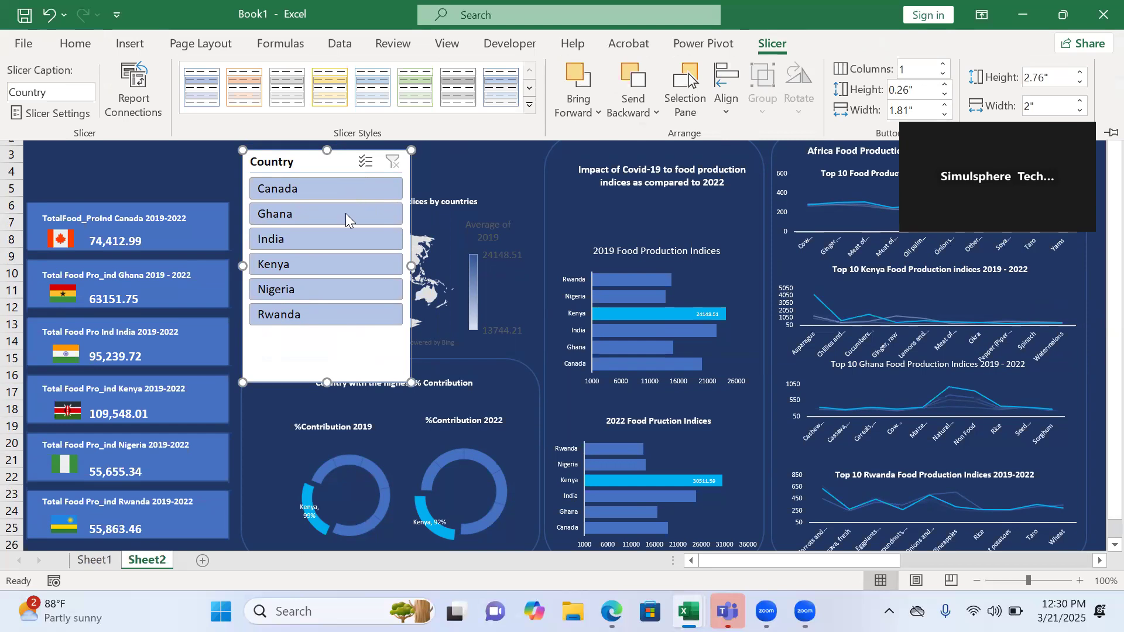
{"action": "left_click", "coordinate": [898, 66]}
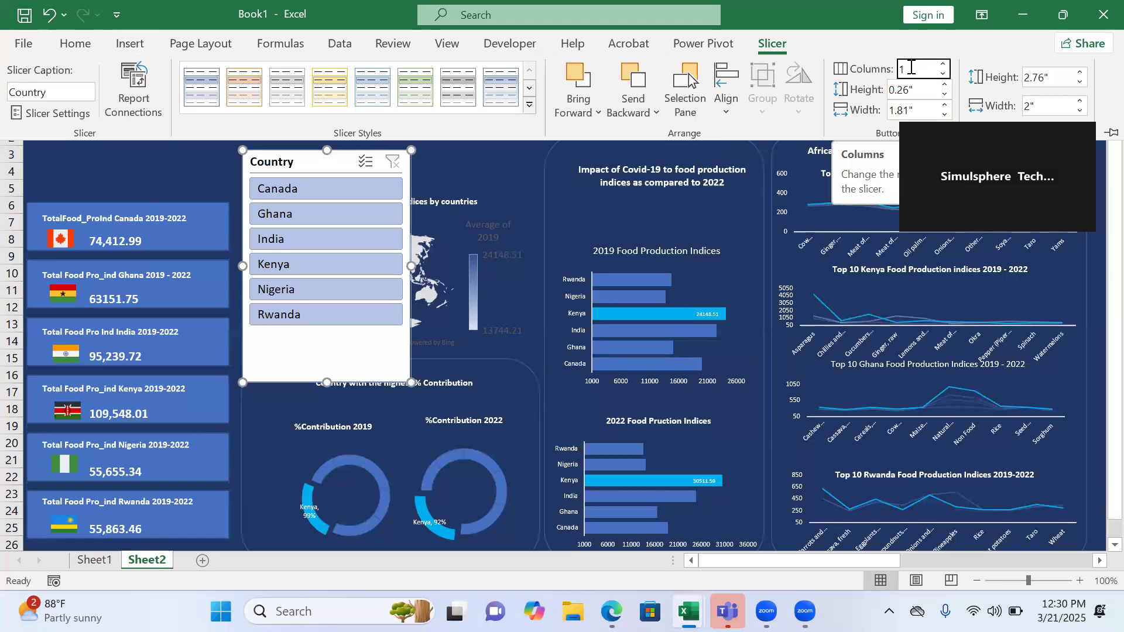
{"action": "type", "text": "6"}
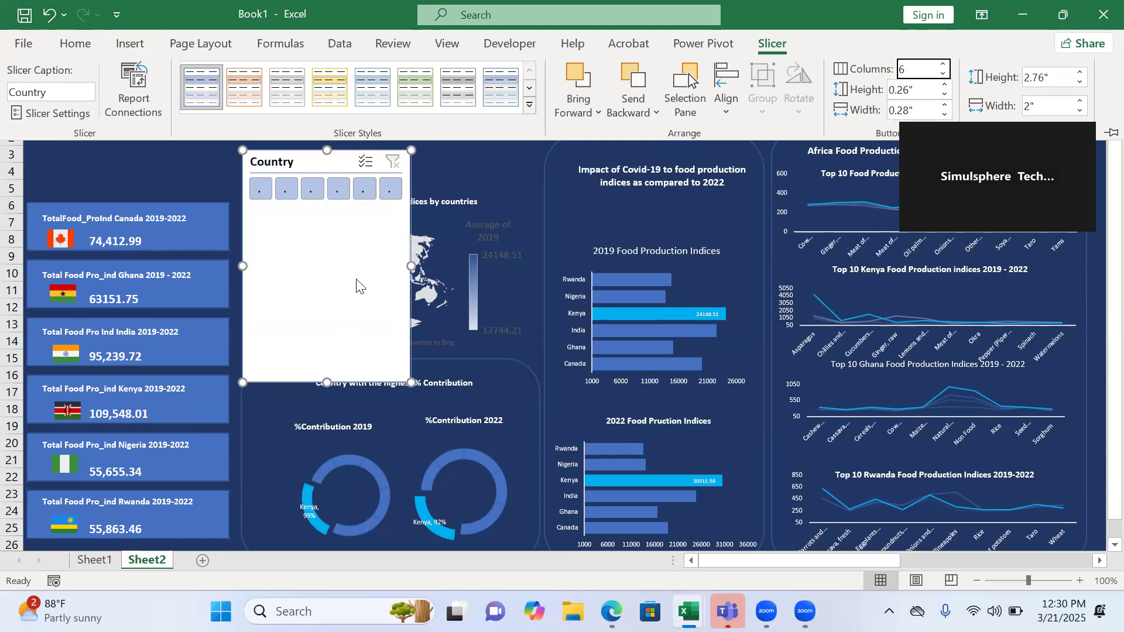
{"action": "left_click", "coordinate": [411, 269]}
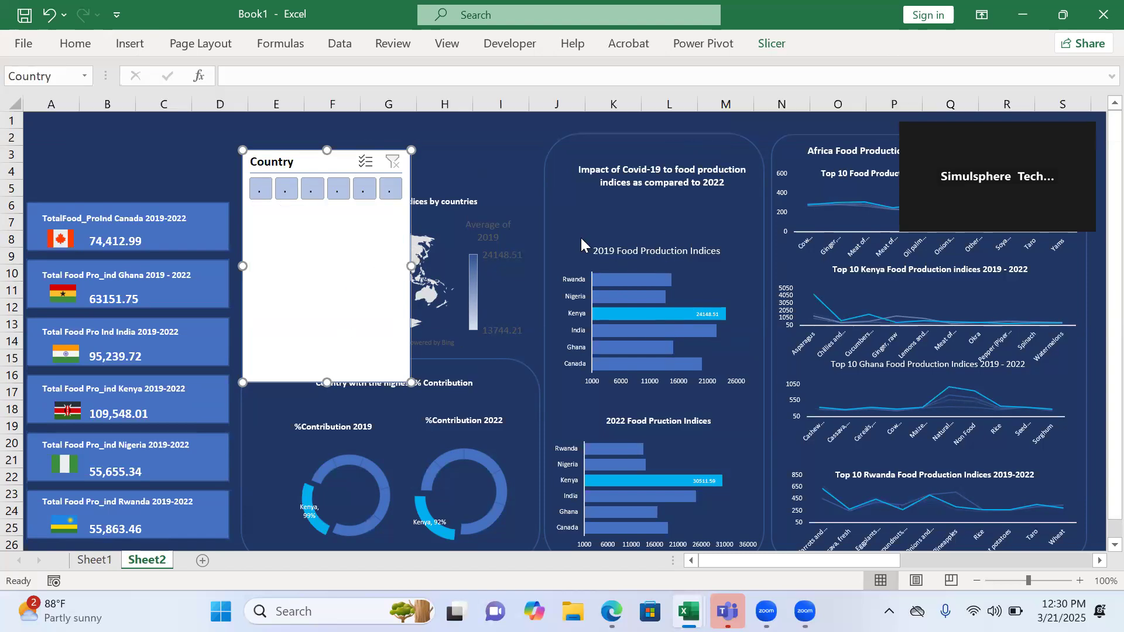
{"action": "left_click_drag", "start_coordinate": [411, 269], "coordinate": [633, 267]}
{"action": "left_click_drag", "start_coordinate": [434, 382], "coordinate": [447, 211]}
{"action": "left_click_drag", "start_coordinate": [469, 166], "coordinate": [377, 141]}
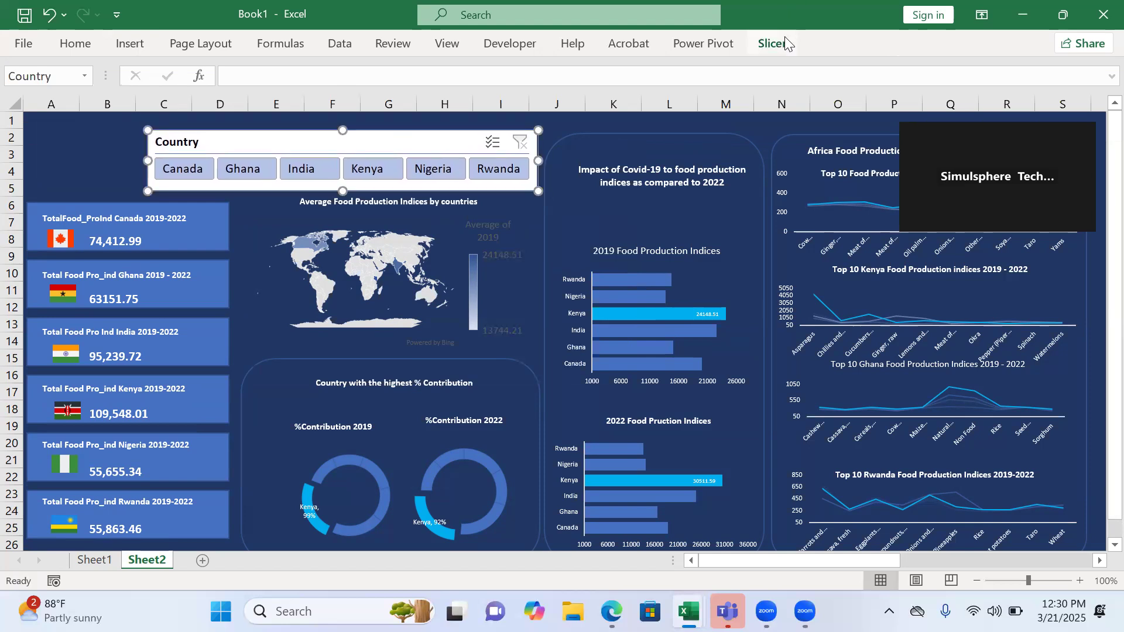
Step: Hide the Country slicer's header, reduce its height to about 0.43", and reposition it just above the map title
{"action": "left_click", "coordinate": [771, 43]}
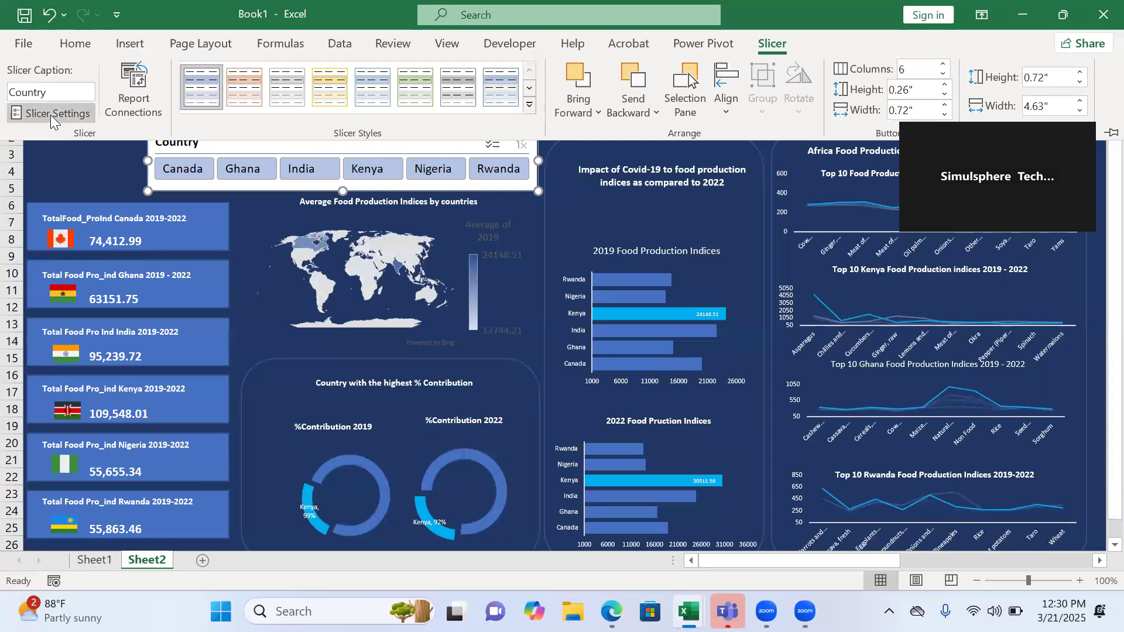
{"action": "left_click", "coordinate": [50, 114]}
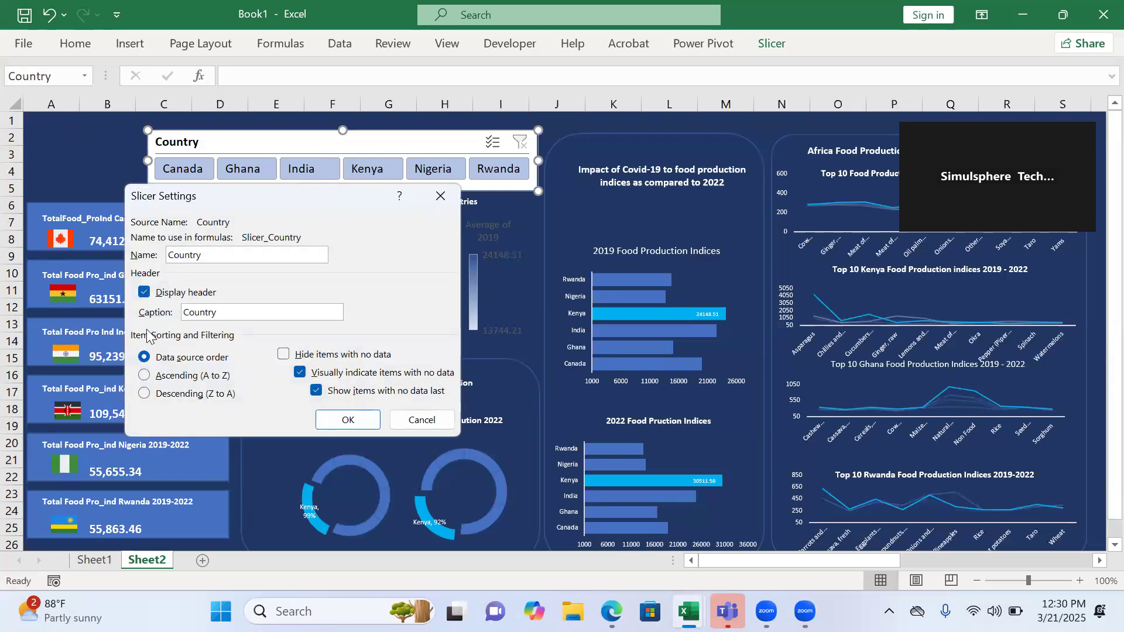
{"action": "left_click", "coordinate": [144, 297]}
{"action": "left_click", "coordinate": [350, 420]}
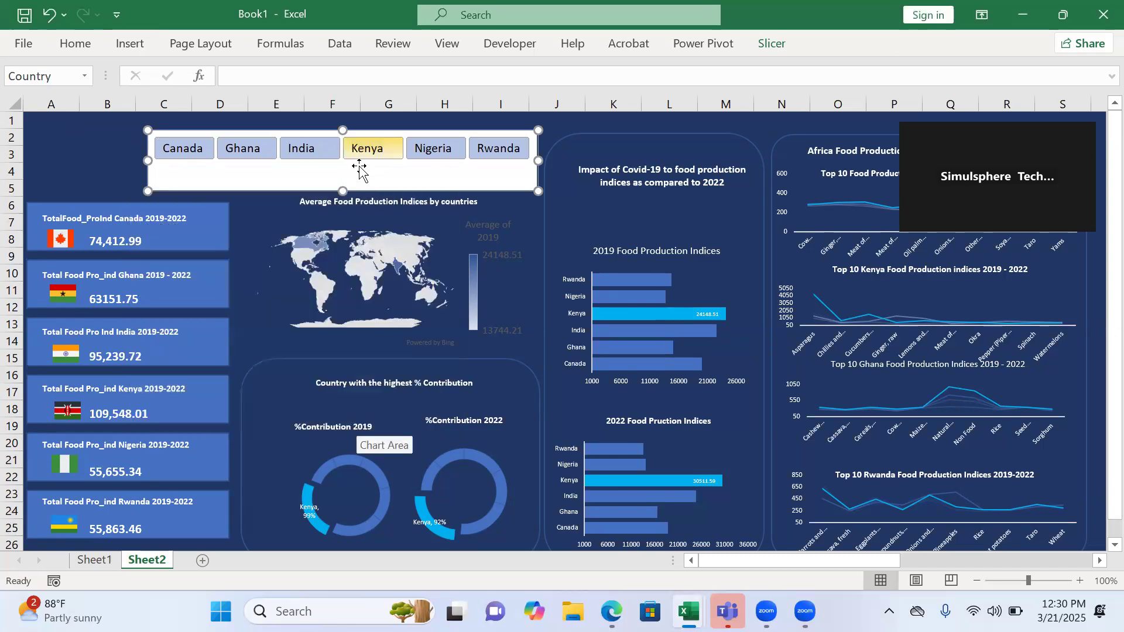
{"action": "left_click_drag", "start_coordinate": [342, 187], "coordinate": [342, 167]}
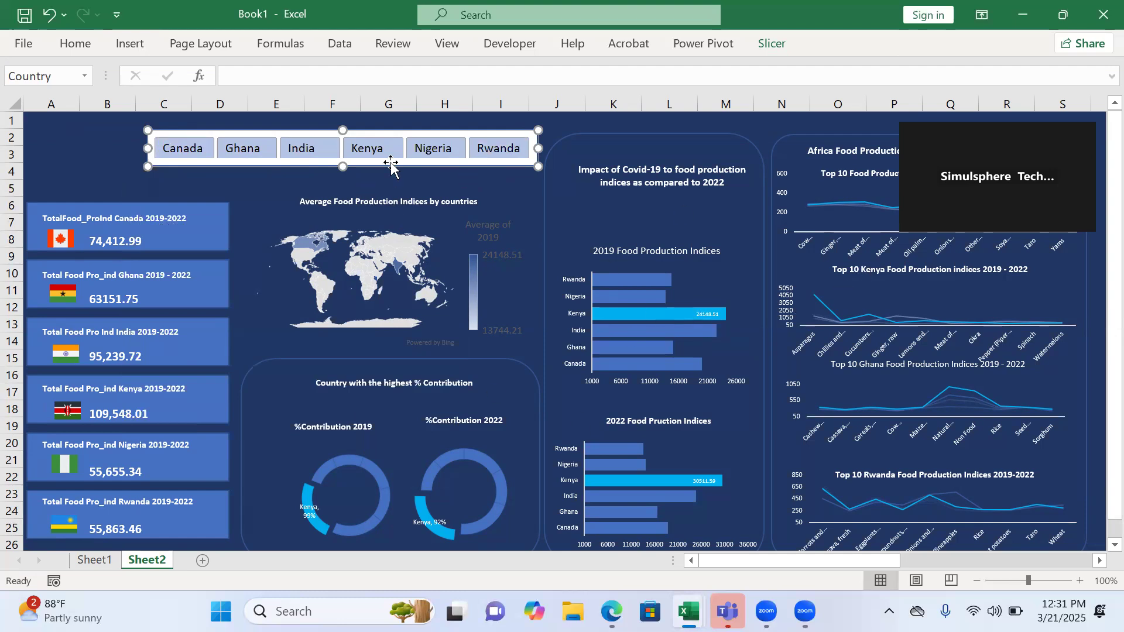
{"action": "left_click_drag", "start_coordinate": [391, 162], "coordinate": [393, 183]}
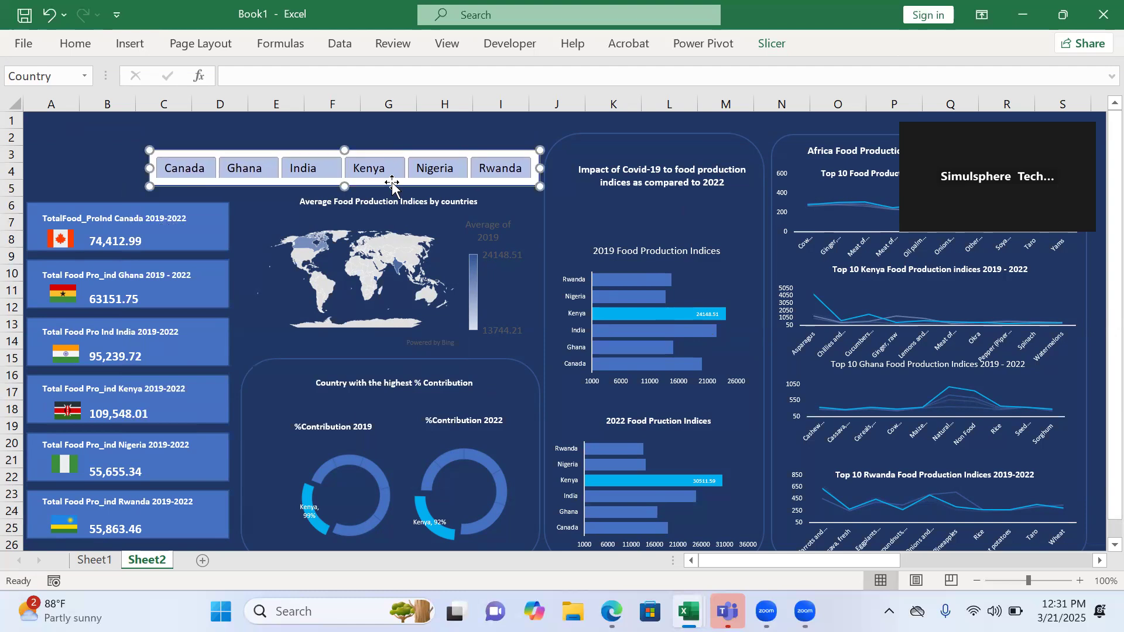
Step: Duplicate the Slicer Style Light 1 style and format its Whole Slicer element with no borders and a dark blue fill matching the dashboard
{"action": "left_click", "coordinate": [773, 44]}
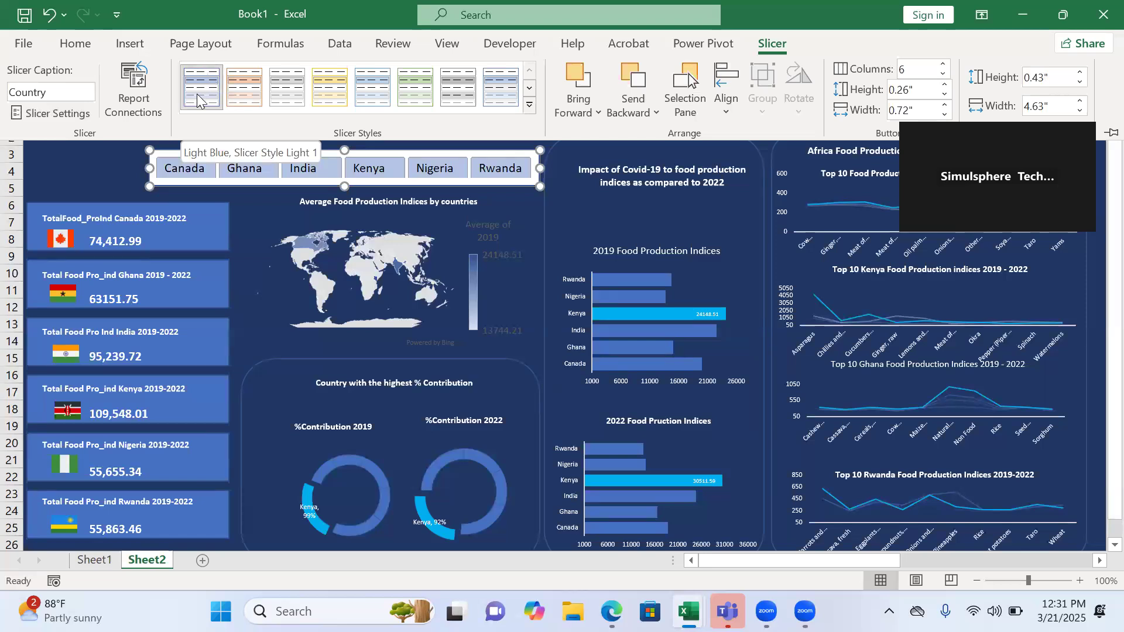
{"action": "right_click", "coordinate": [197, 100]}
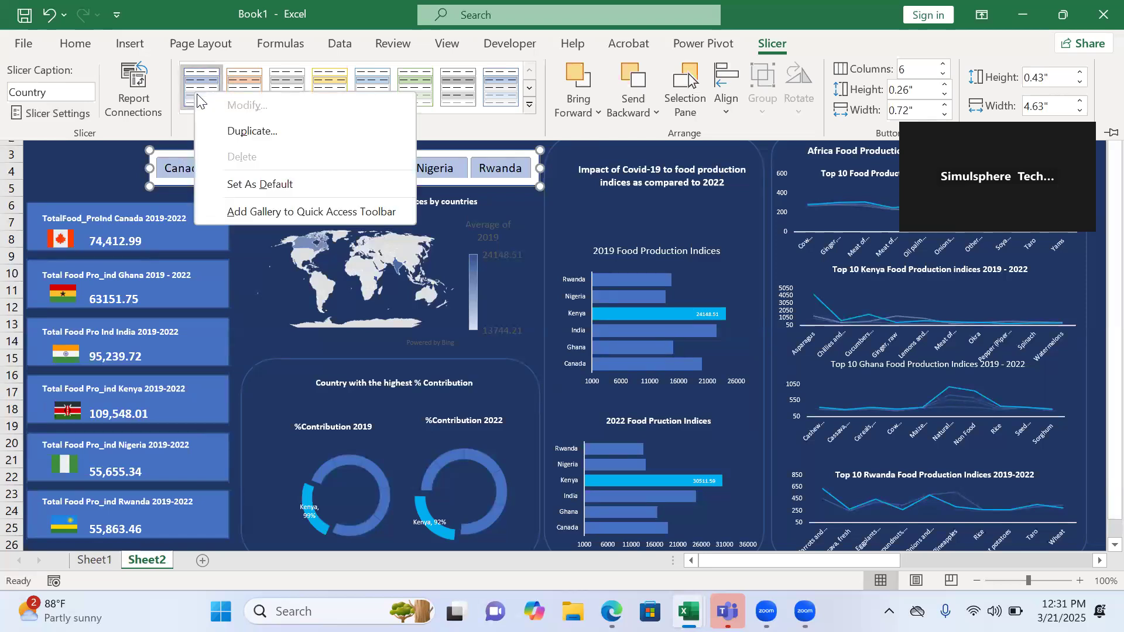
{"action": "left_click", "coordinate": [245, 132]}
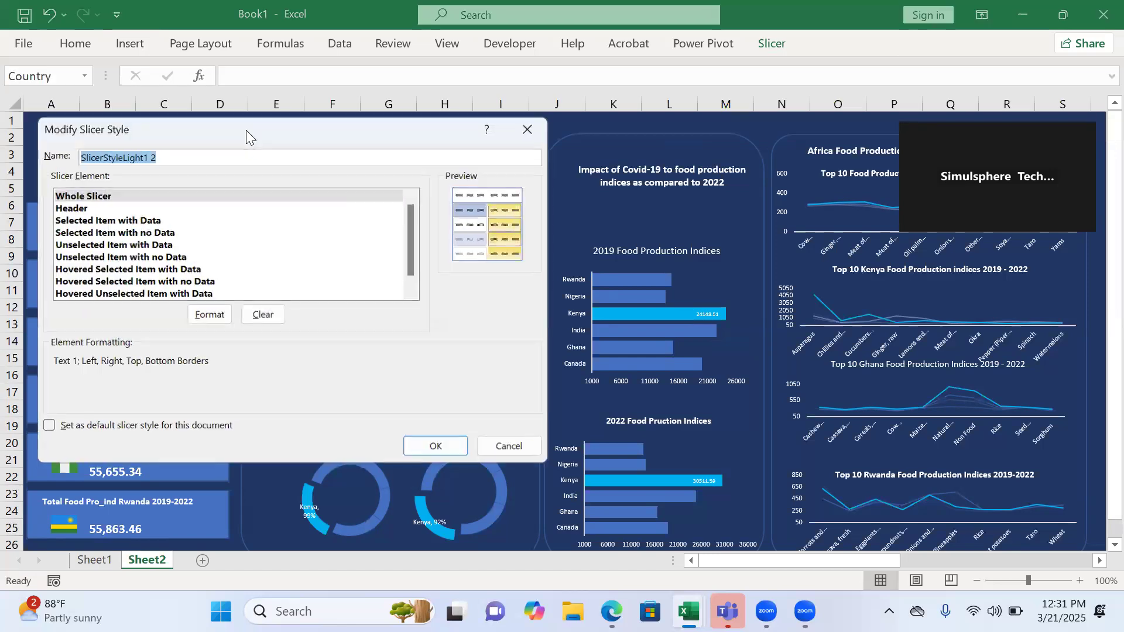
{"action": "left_click", "coordinate": [108, 194]}
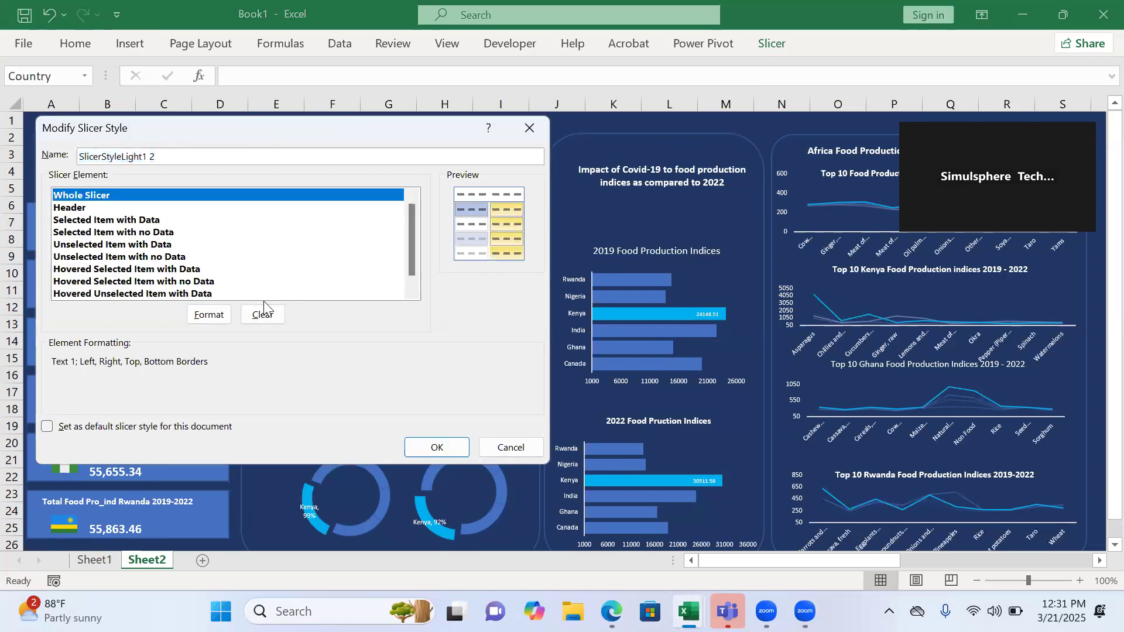
{"action": "left_click", "coordinate": [219, 319]}
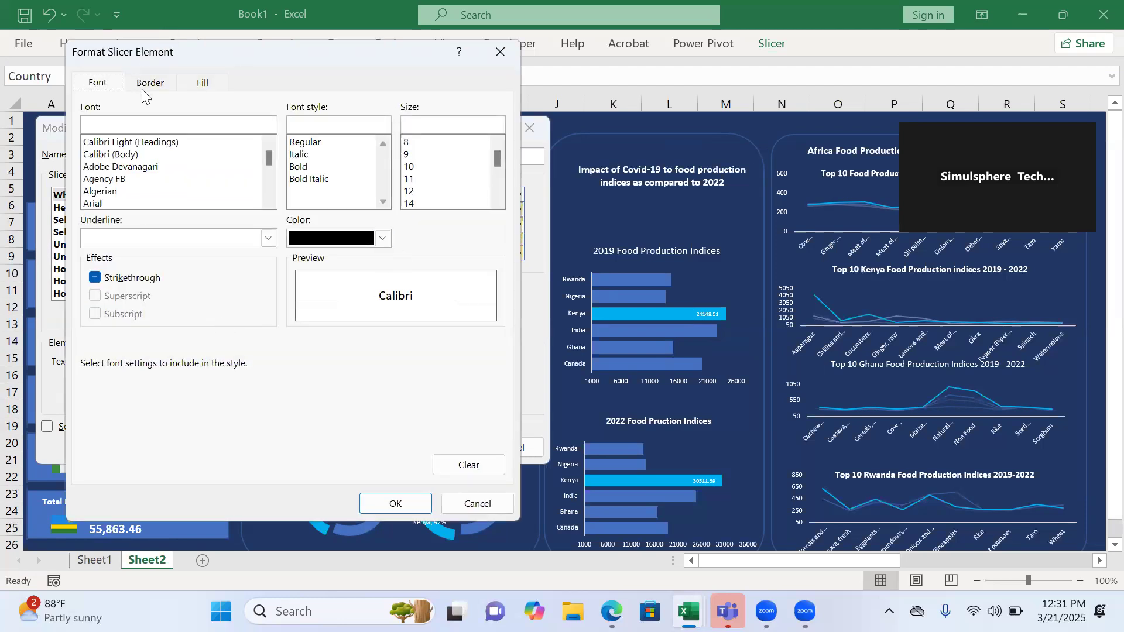
{"action": "left_click", "coordinate": [161, 85]}
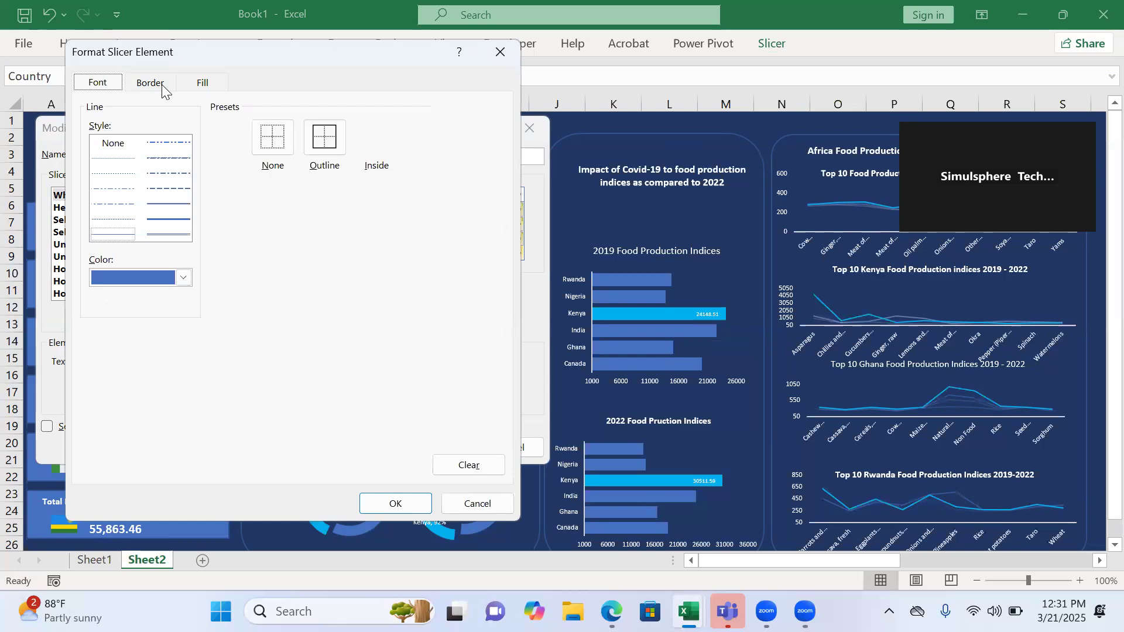
{"action": "left_click", "coordinate": [274, 153]}
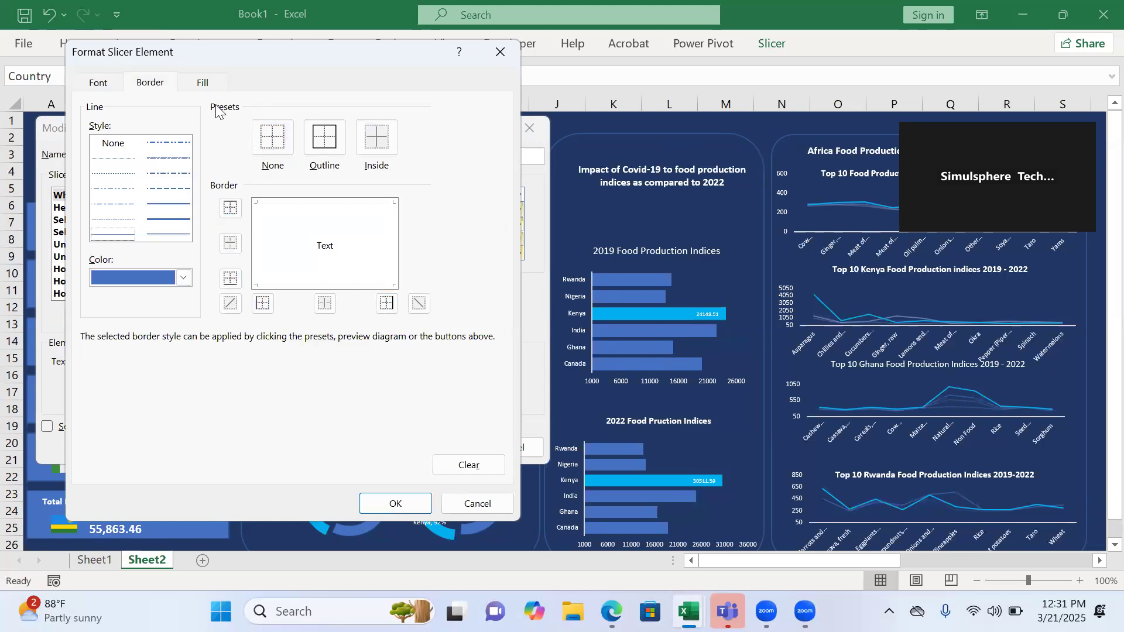
{"action": "left_click", "coordinate": [203, 83]}
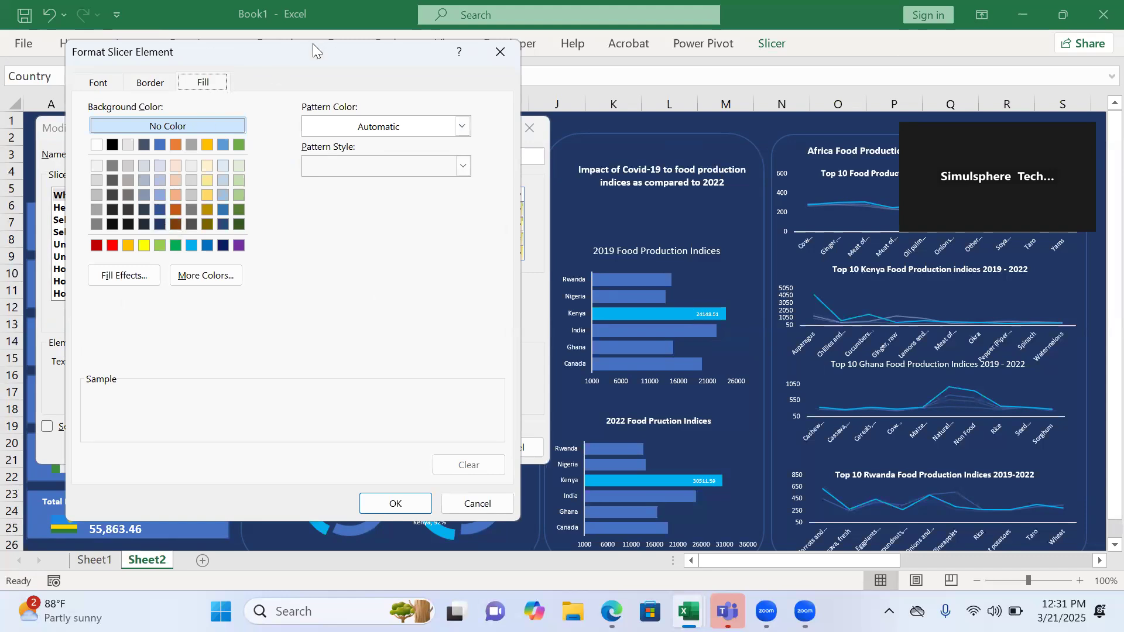
{"action": "left_click_drag", "start_coordinate": [312, 43], "coordinate": [309, 99]}
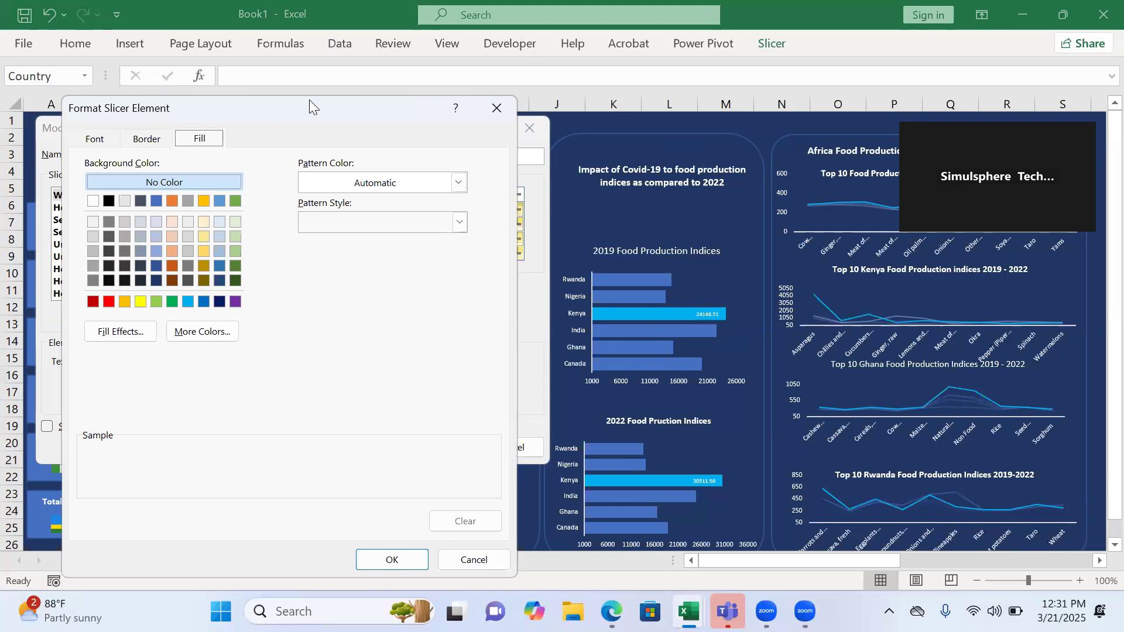
{"action": "left_click", "coordinate": [156, 284]}
{"action": "left_click", "coordinate": [379, 562]}
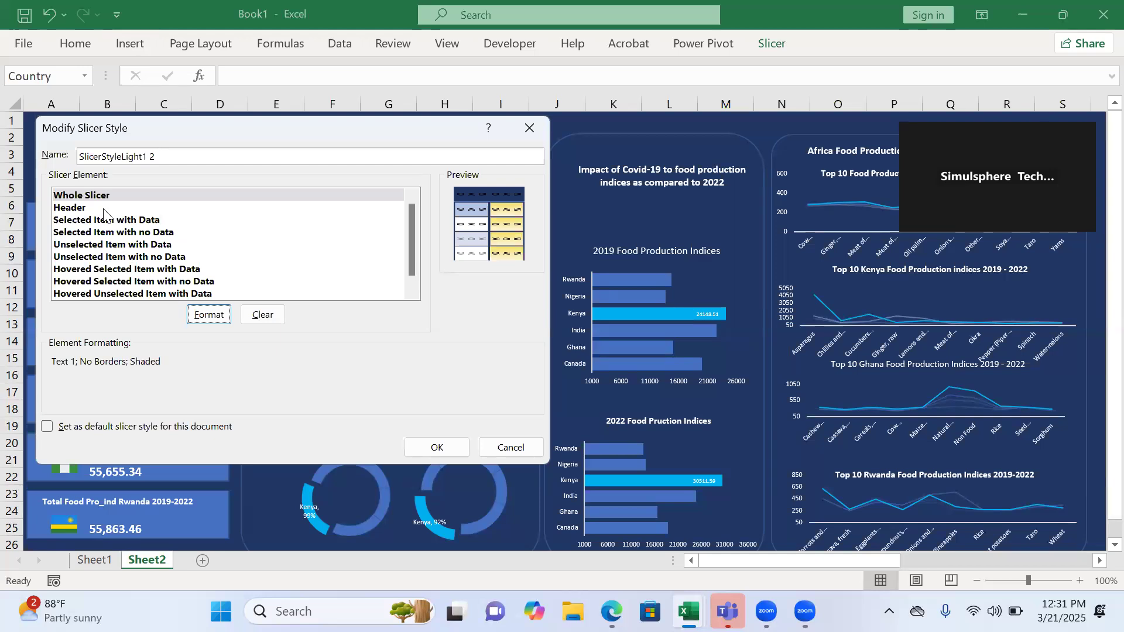
Step: Give the Selected Item with Data element a bright light blue fill and save the duplicated slicer style
{"action": "left_click", "coordinate": [116, 221]}
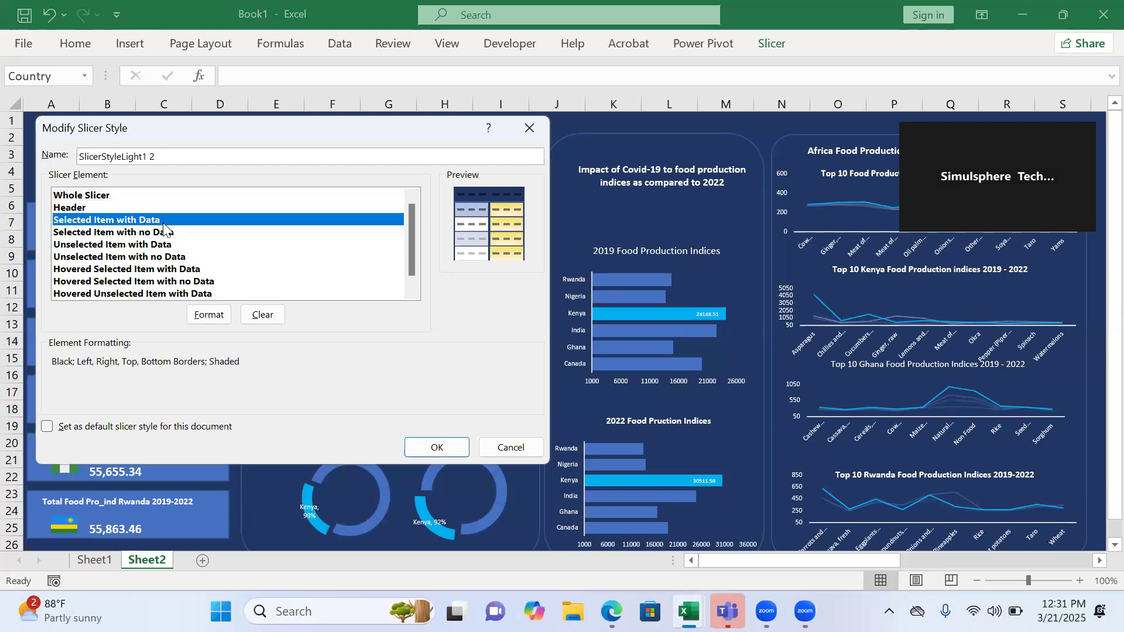
{"action": "left_click", "coordinate": [207, 315]}
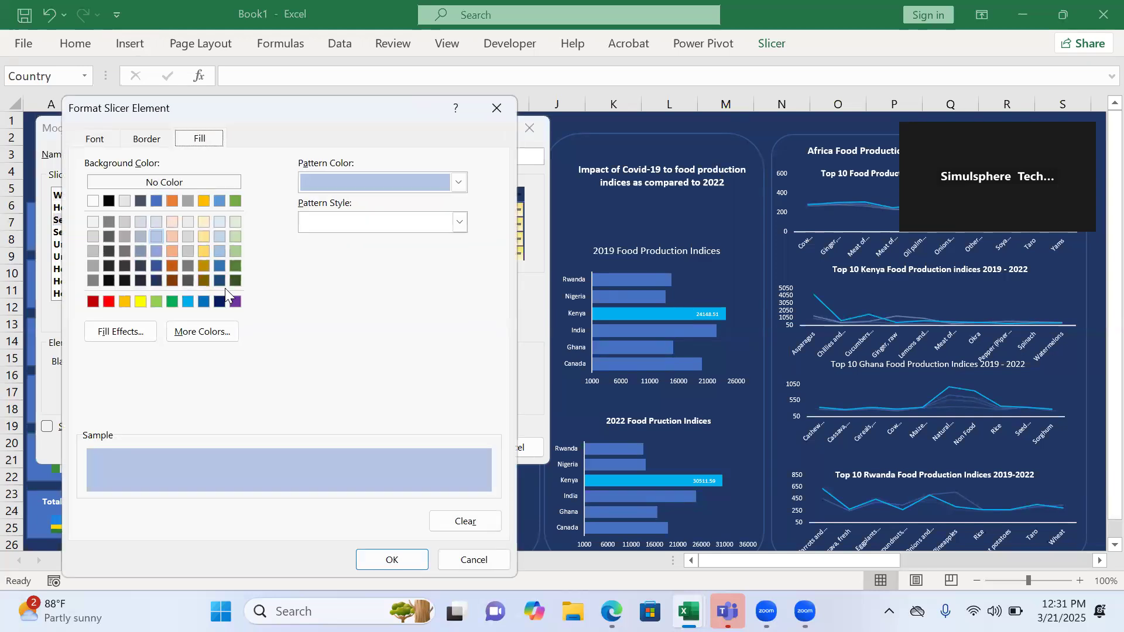
{"action": "left_click", "coordinate": [188, 301]}
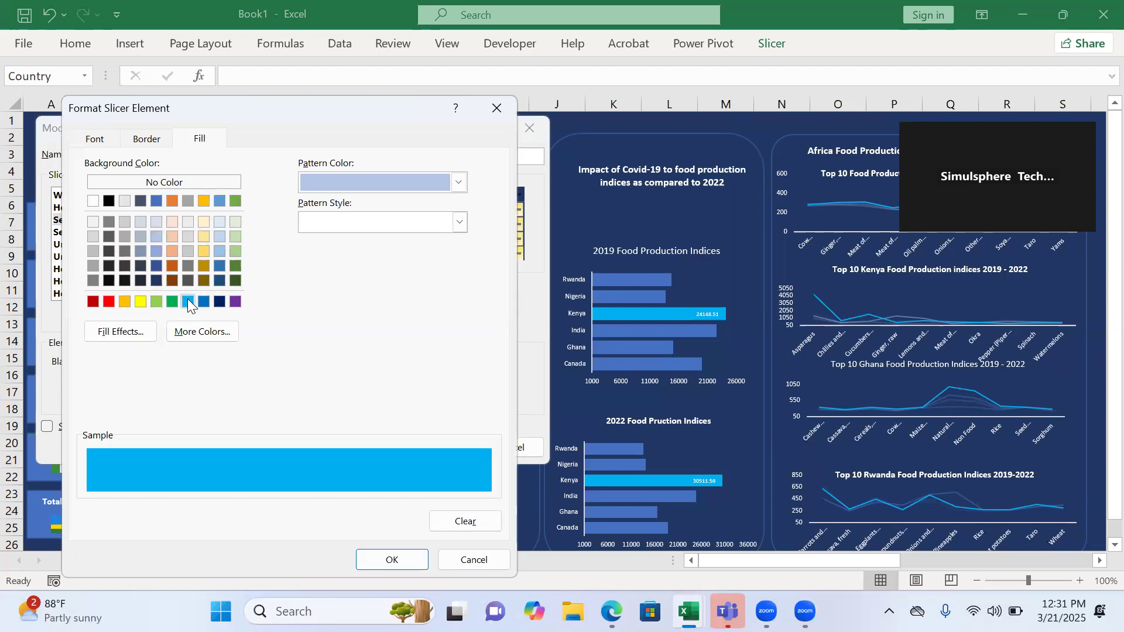
{"action": "left_click", "coordinate": [410, 562]}
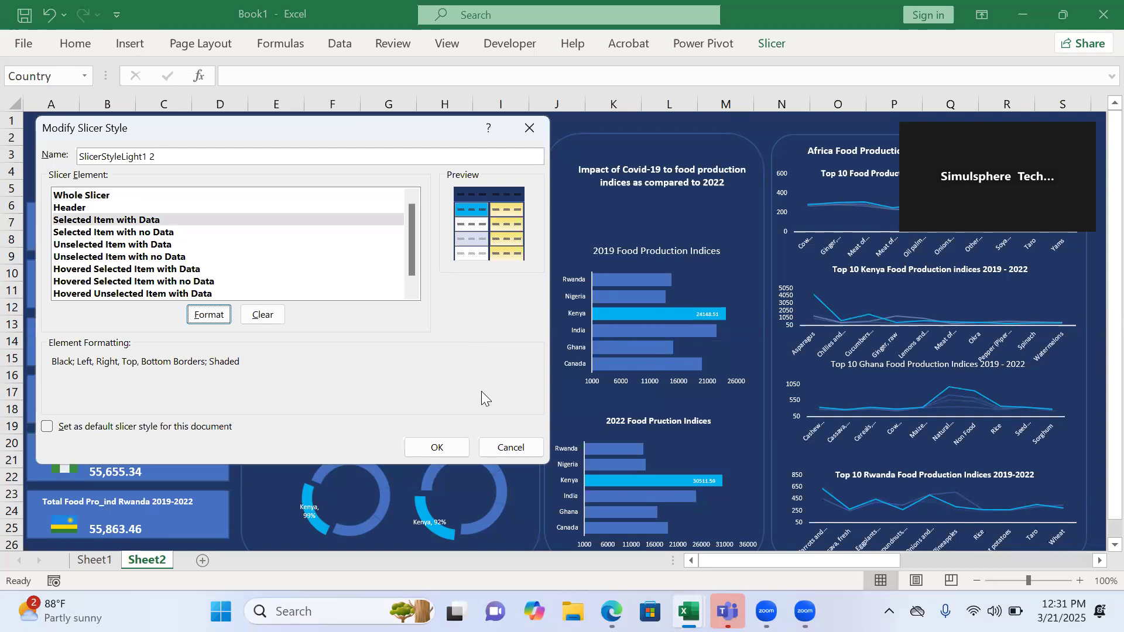
{"action": "left_click", "coordinate": [455, 452]}
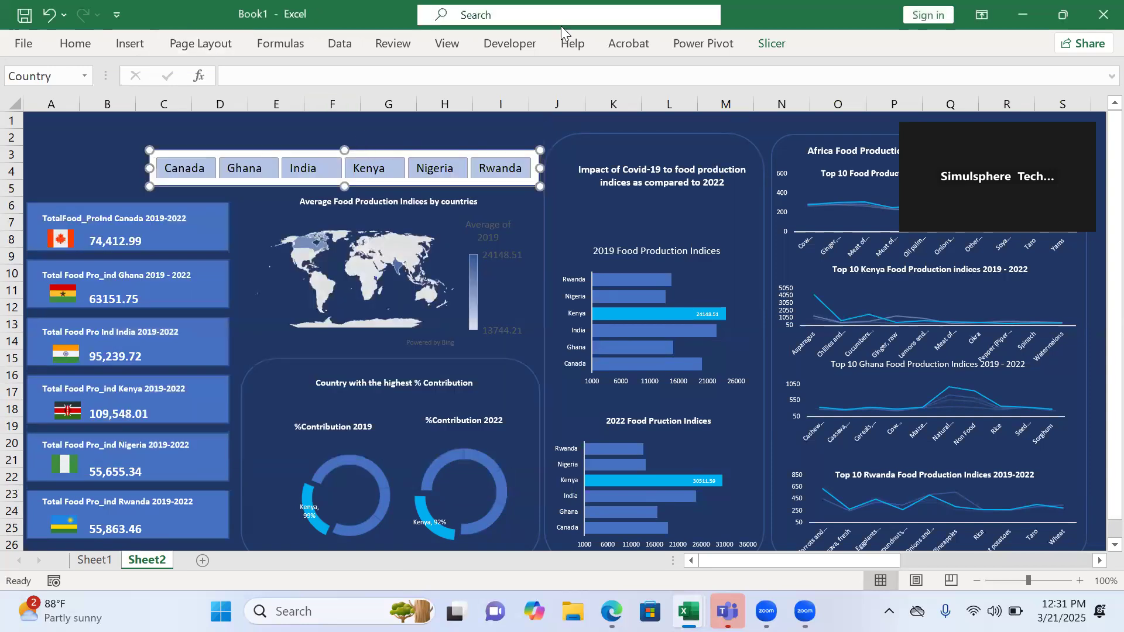
Step: Apply the custom slicer style to the Country slicer, making it slightly taller and moving it down a little
{"action": "left_click", "coordinate": [764, 42]}
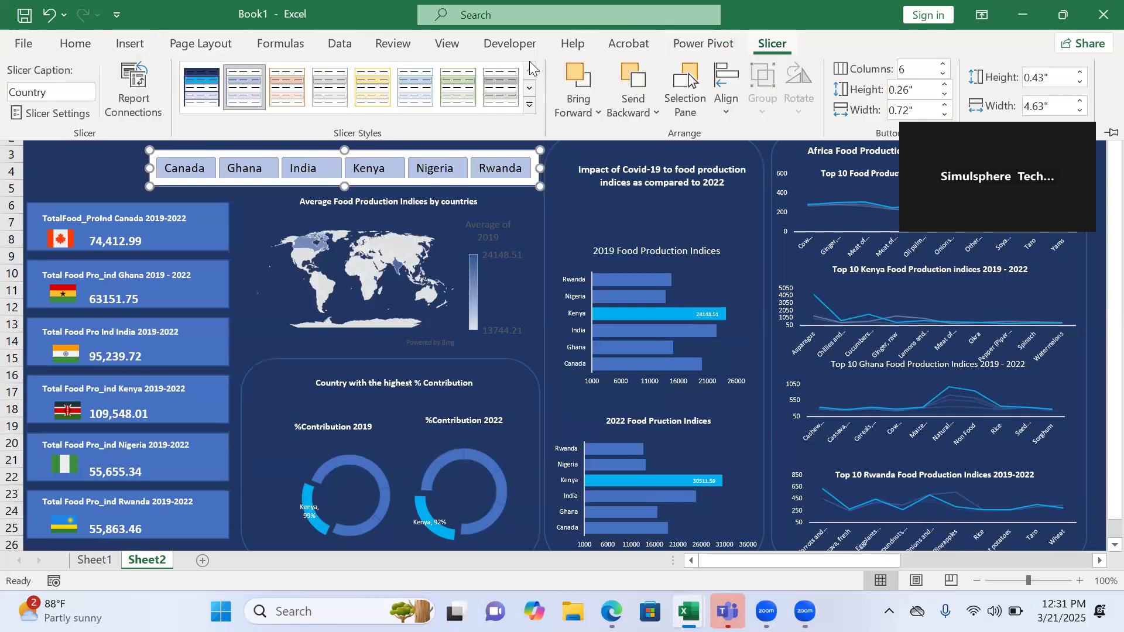
{"action": "left_click", "coordinate": [221, 90]}
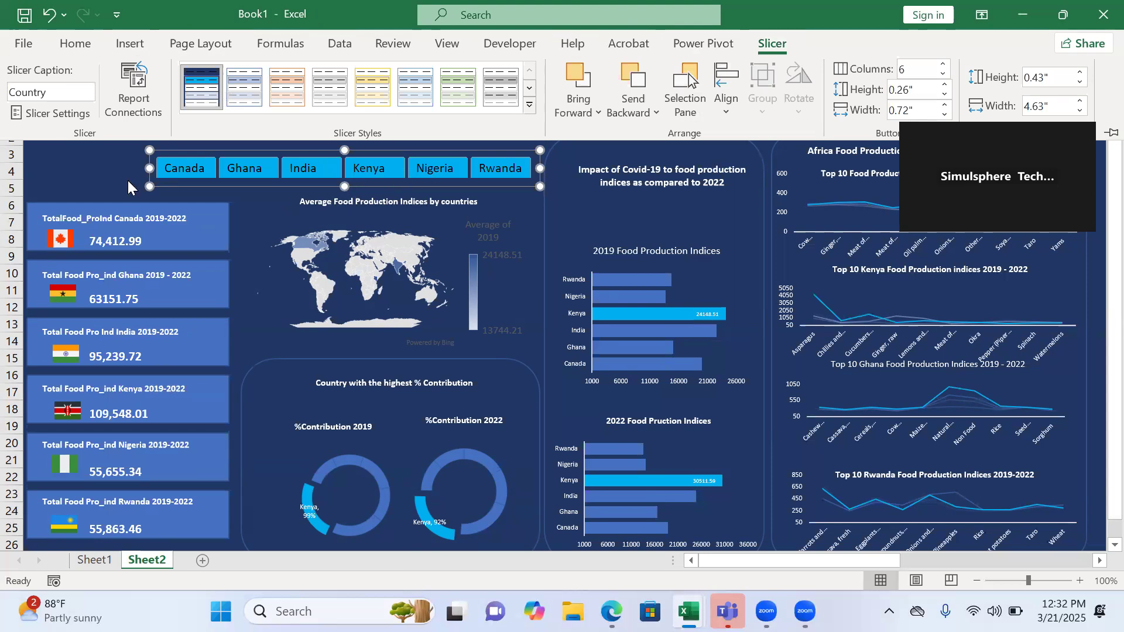
{"action": "key", "text": "Escape"}
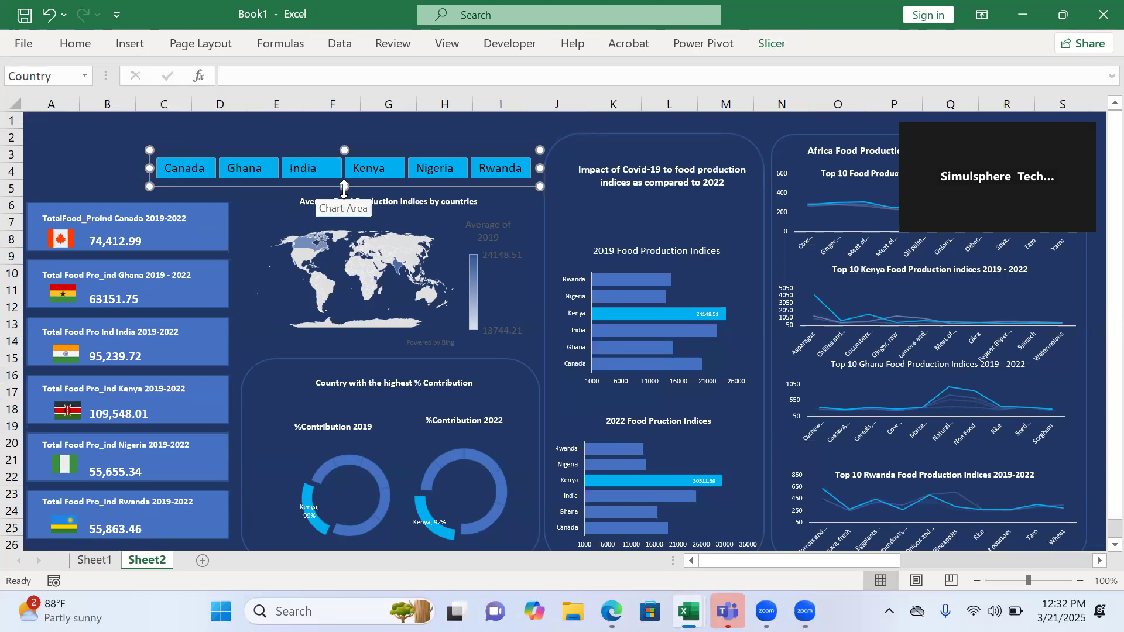
{"action": "left_click_drag", "start_coordinate": [341, 187], "coordinate": [344, 194]}
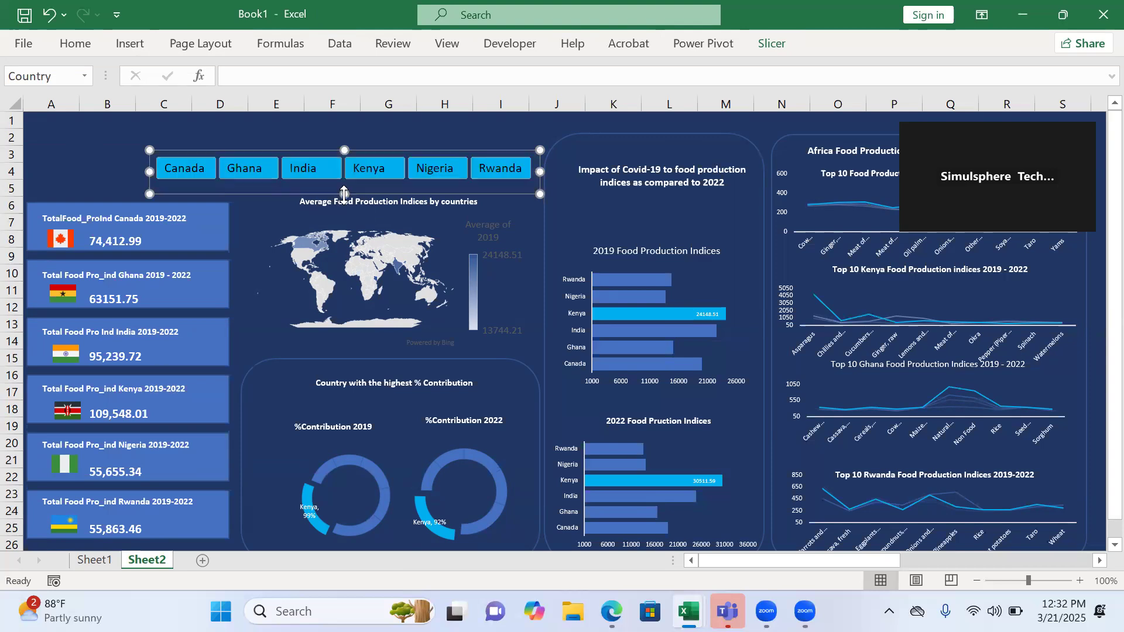
{"action": "mouse_move", "coordinate": [516, 186]}
{"action": "left_mouse_down"}
{"action": "mouse_move", "coordinate": [502, 185]}
{"action": "mouse_move", "coordinate": [525, 188]}
{"action": "mouse_move", "coordinate": [516, 191]}
{"action": "left_mouse_up"}
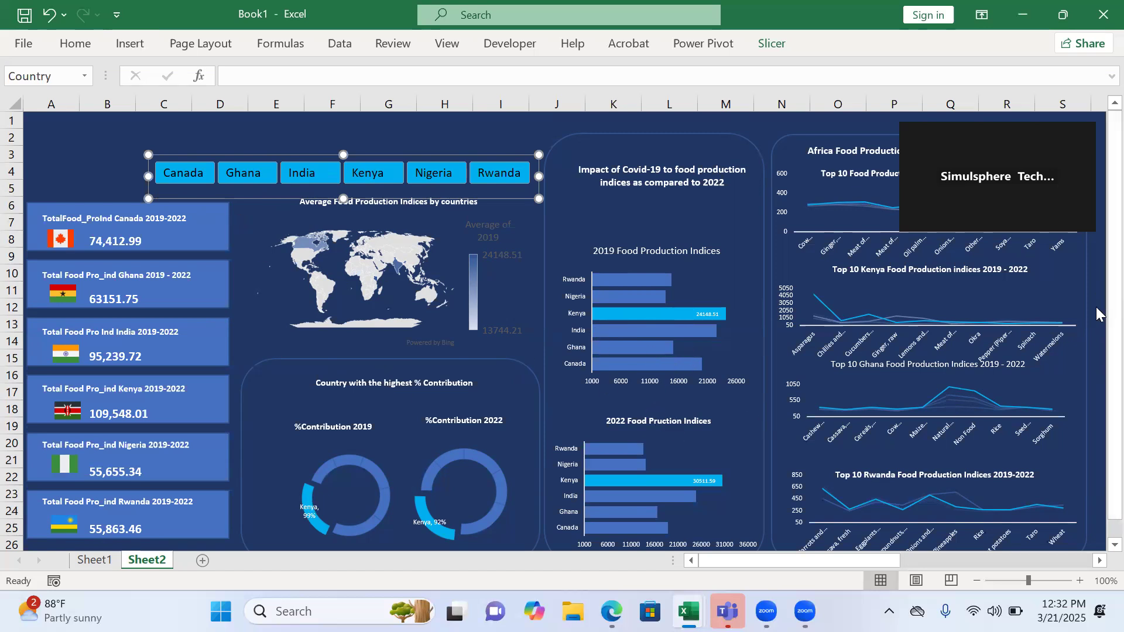
Step: Move the line PivotChart from below the dashboard up over the country contribution donut charts
{"action": "left_click_drag", "start_coordinate": [1115, 246], "coordinate": [1115, 260]}
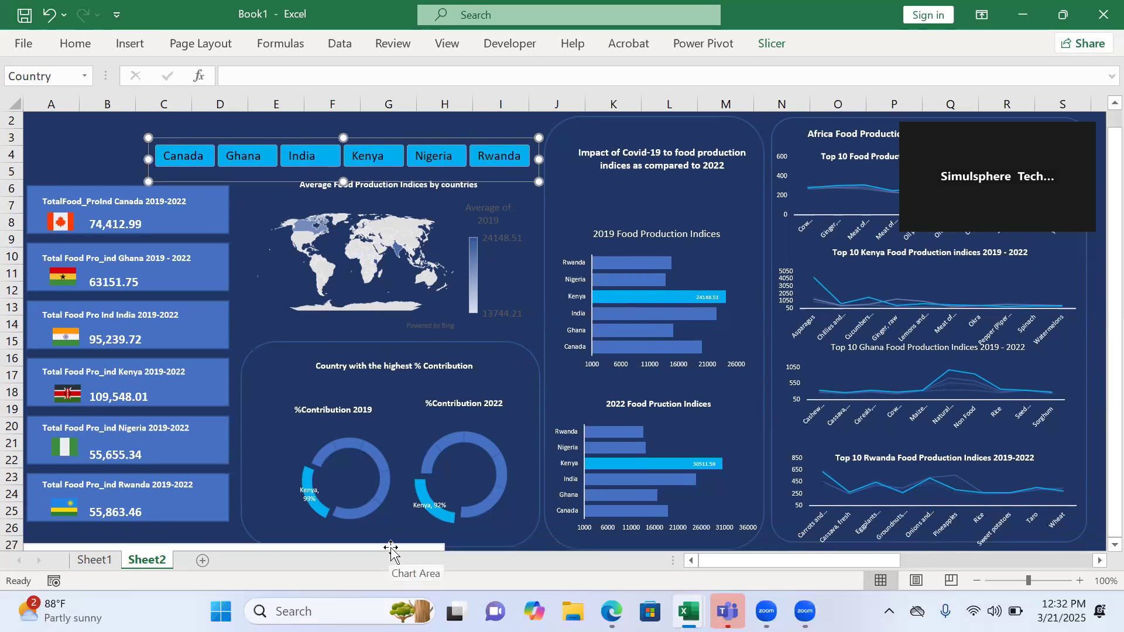
{"action": "left_click_drag", "start_coordinate": [532, 475], "coordinate": [534, 367]}
{"action": "left_click_drag", "start_coordinate": [477, 520], "coordinate": [553, 265]}
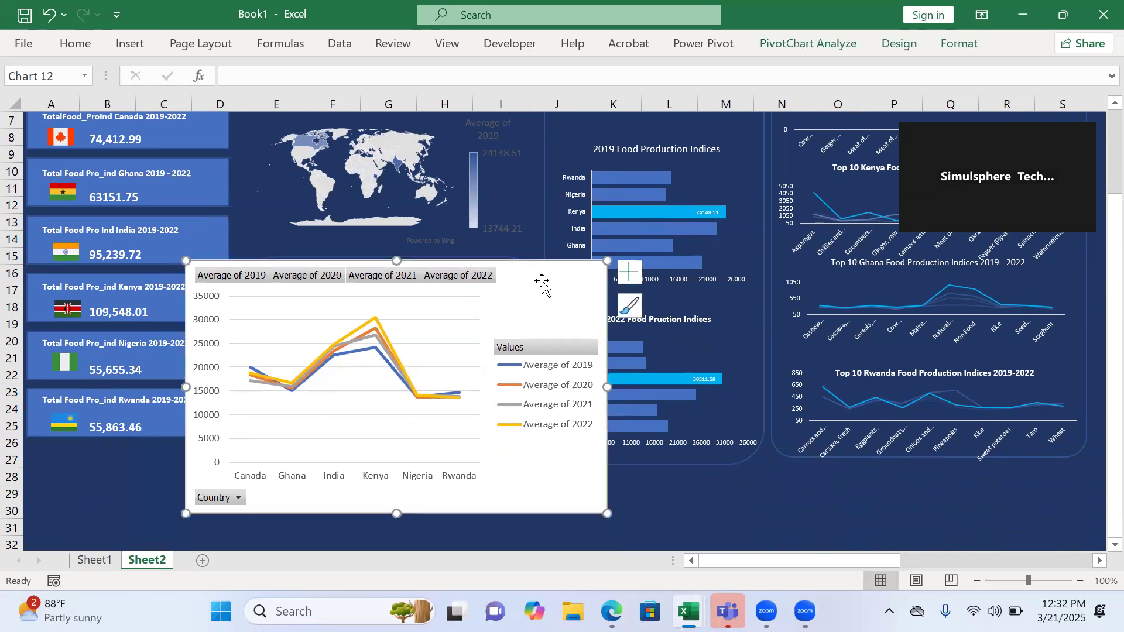
{"action": "right_click", "coordinate": [542, 284]}
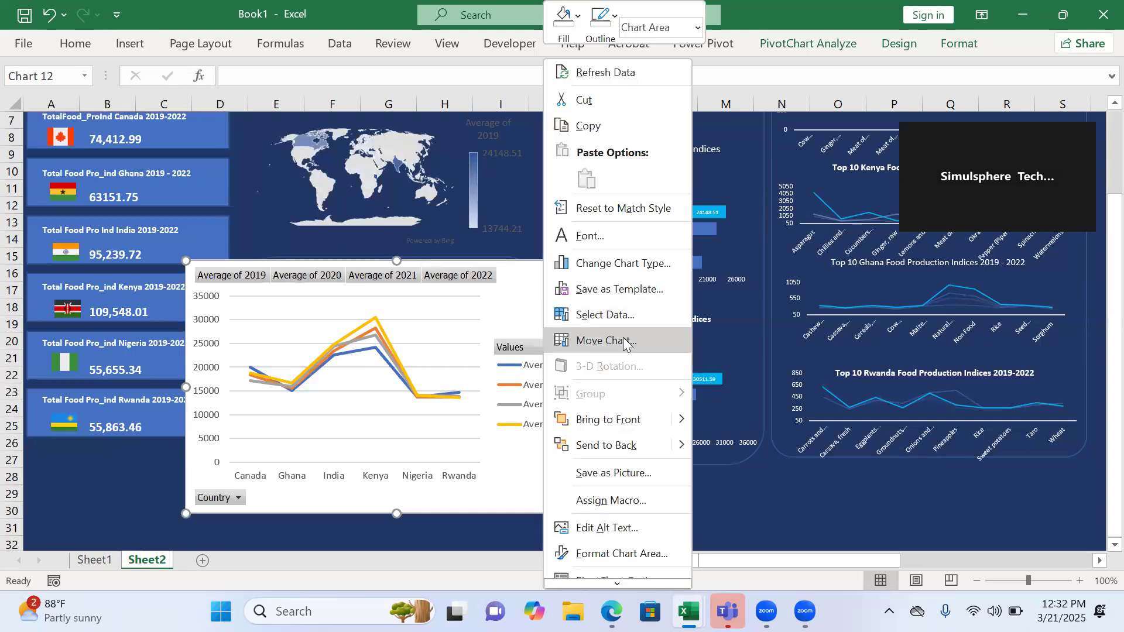
{"action": "left_click", "coordinate": [491, 302]}
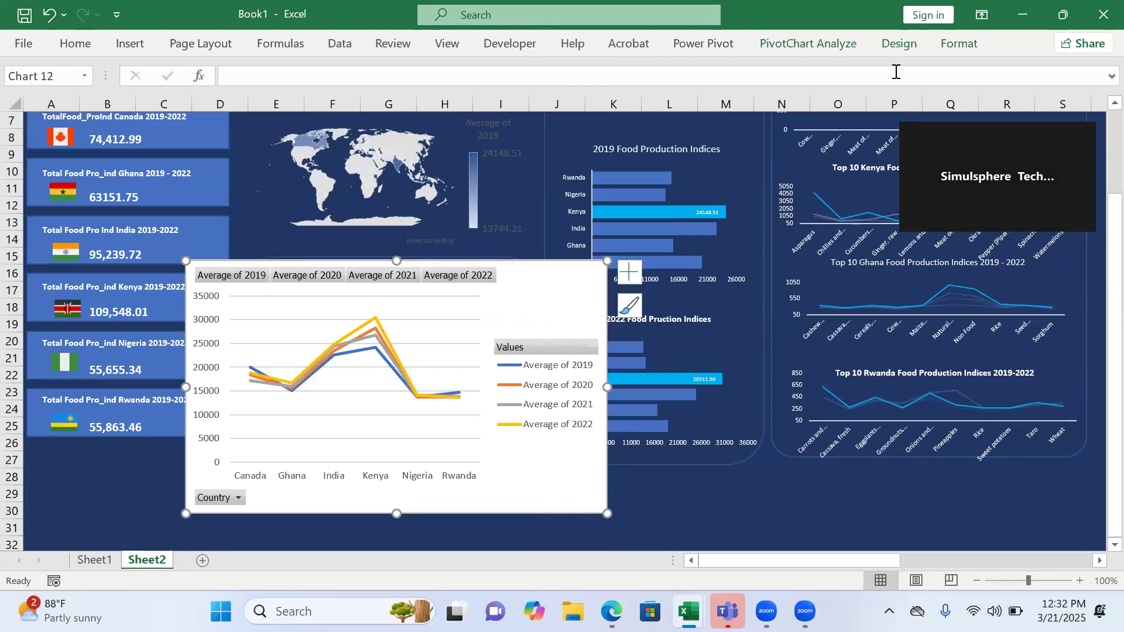
Step: Hide all field buttons on the line PivotChart and set its chart area to No fill
{"action": "left_click", "coordinate": [961, 45]}
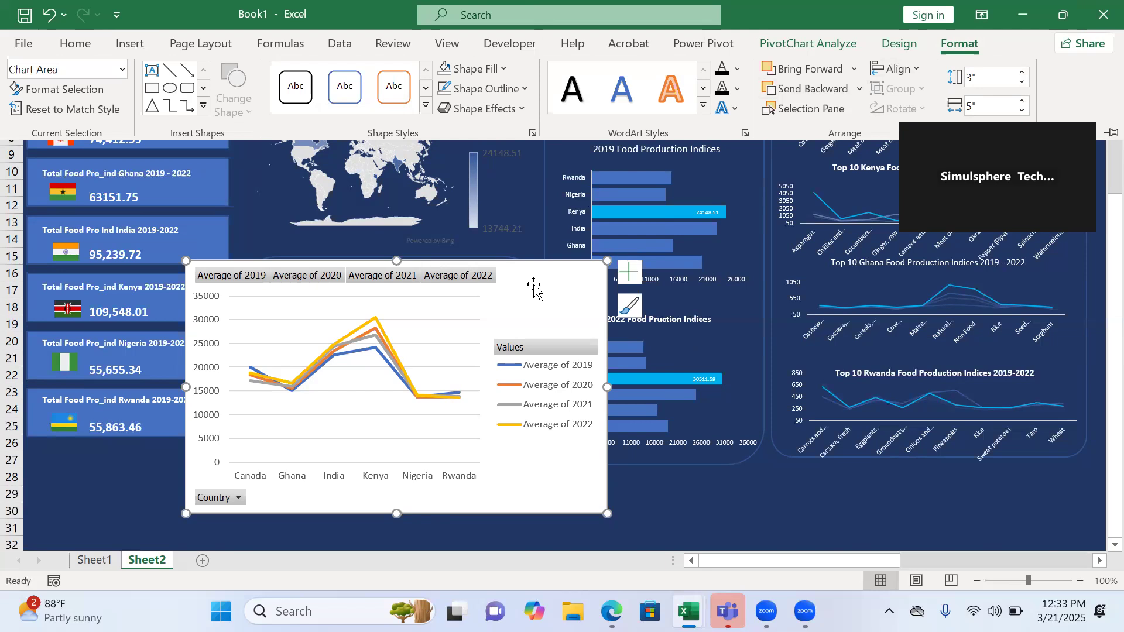
{"action": "left_click", "coordinate": [61, 92]}
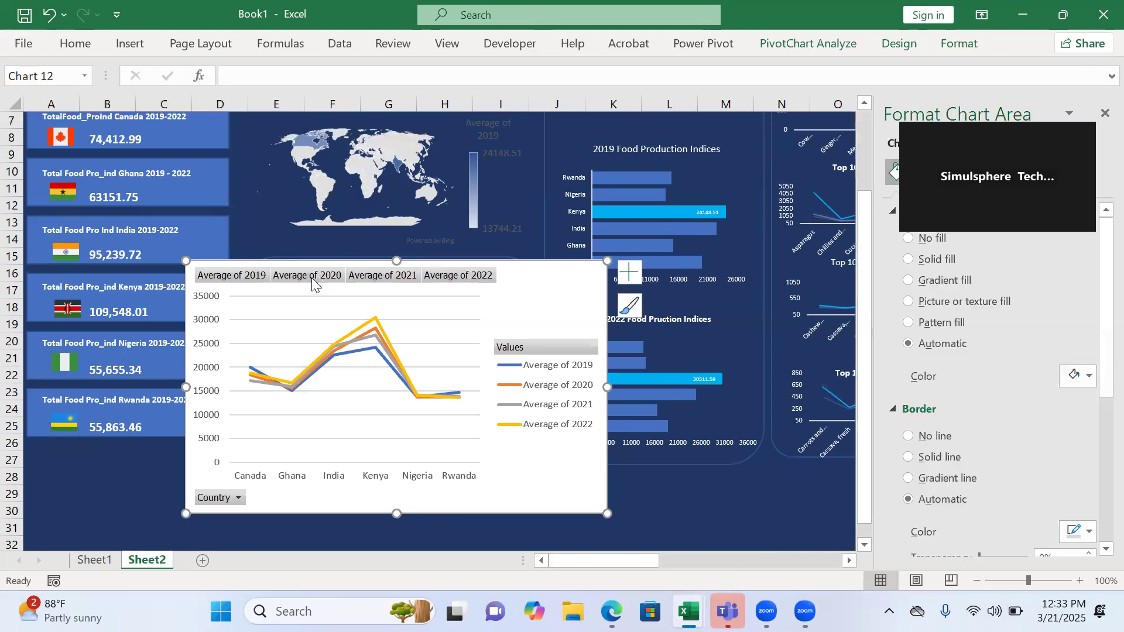
{"action": "right_click", "coordinate": [314, 284]}
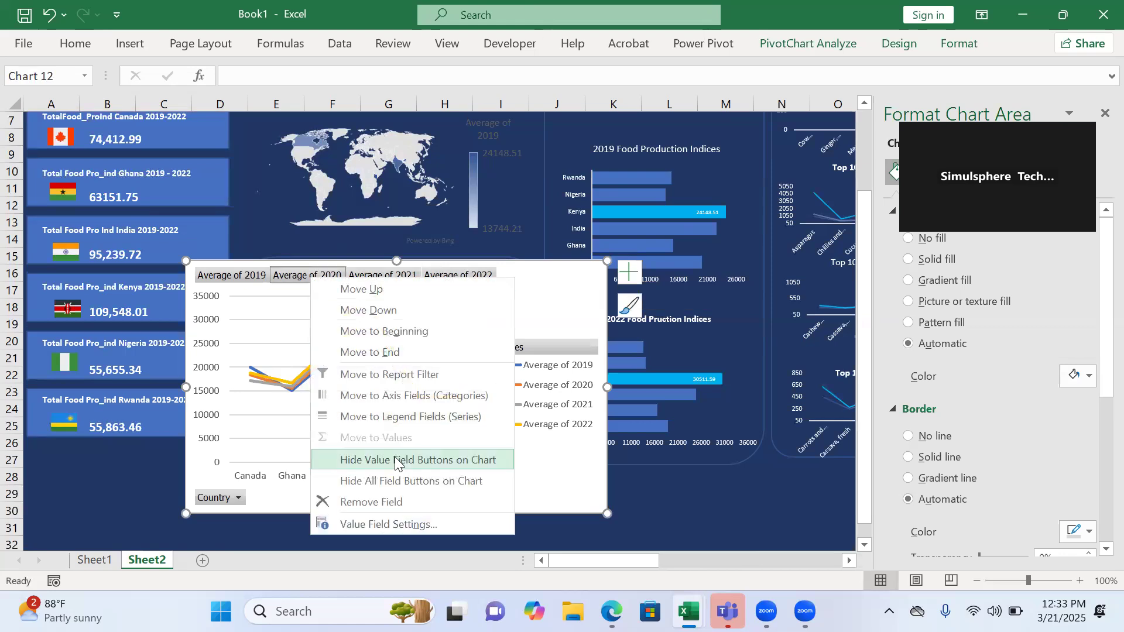
{"action": "left_click", "coordinate": [399, 481]}
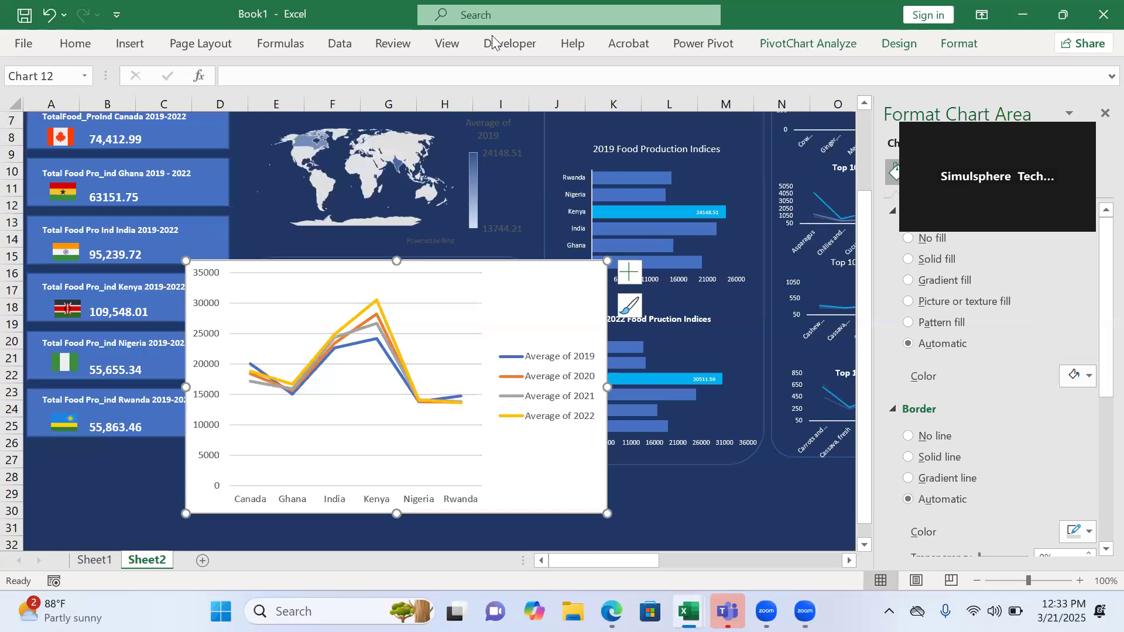
{"action": "left_click", "coordinate": [908, 238]}
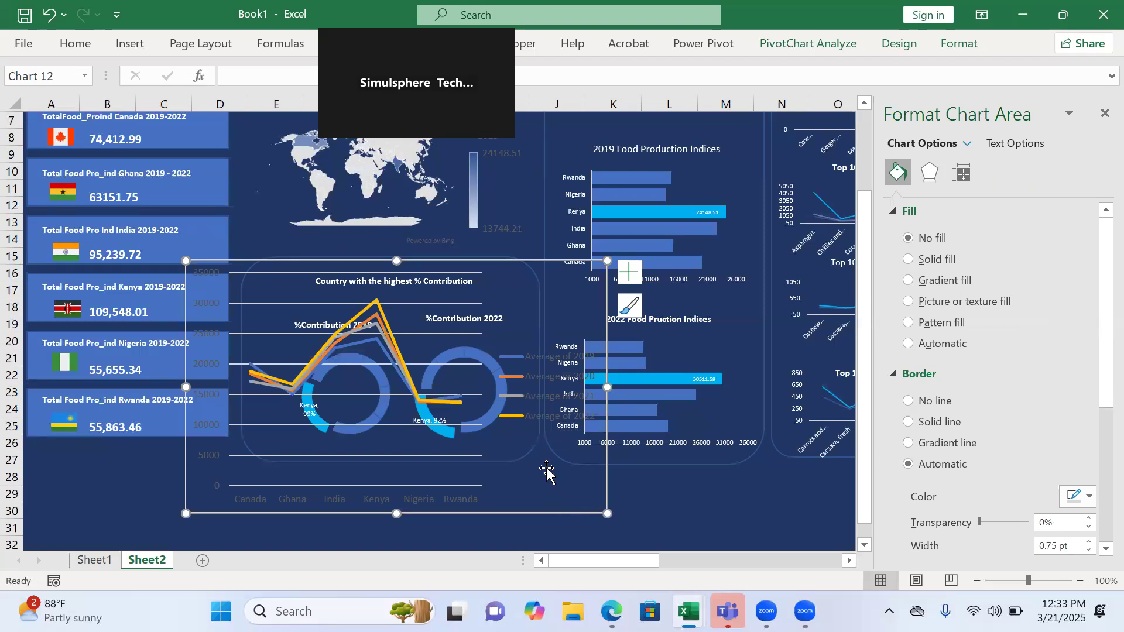
Step: Delete the line PivotChart's legend and set its major gridlines to 100% transparency
{"action": "left_click", "coordinate": [548, 418]}
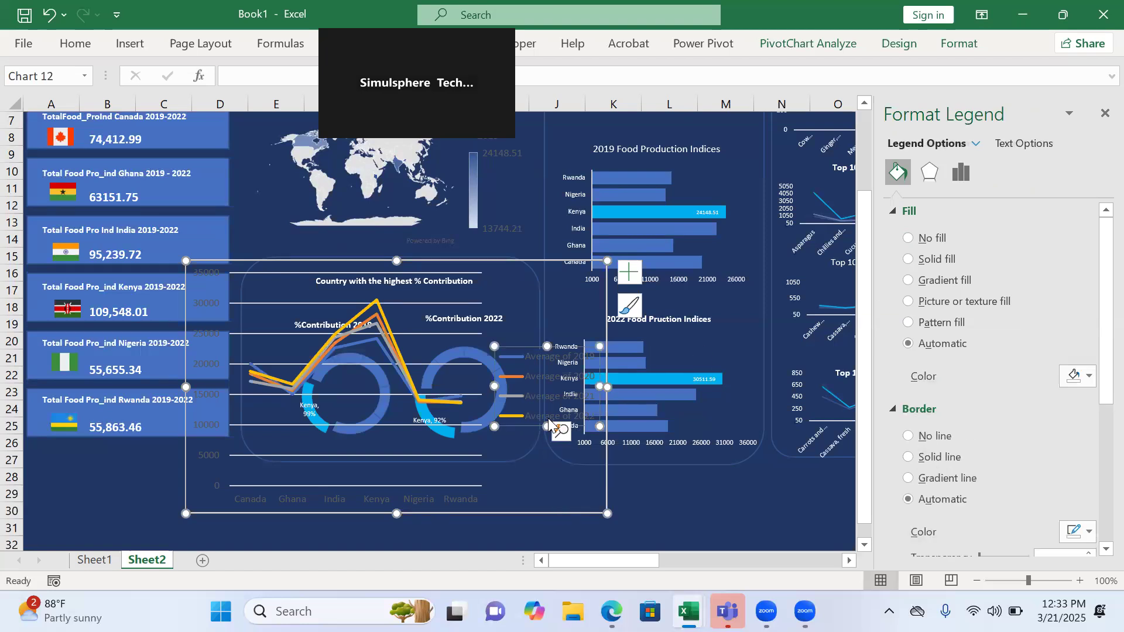
{"action": "key", "text": "Delete"}
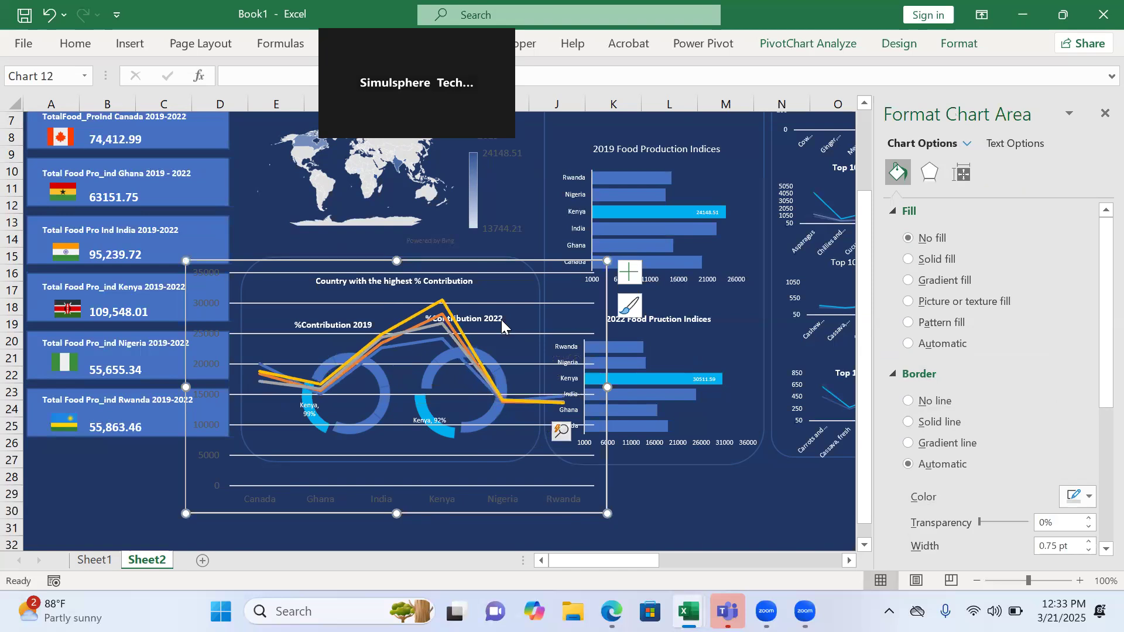
{"action": "left_click", "coordinate": [517, 302]}
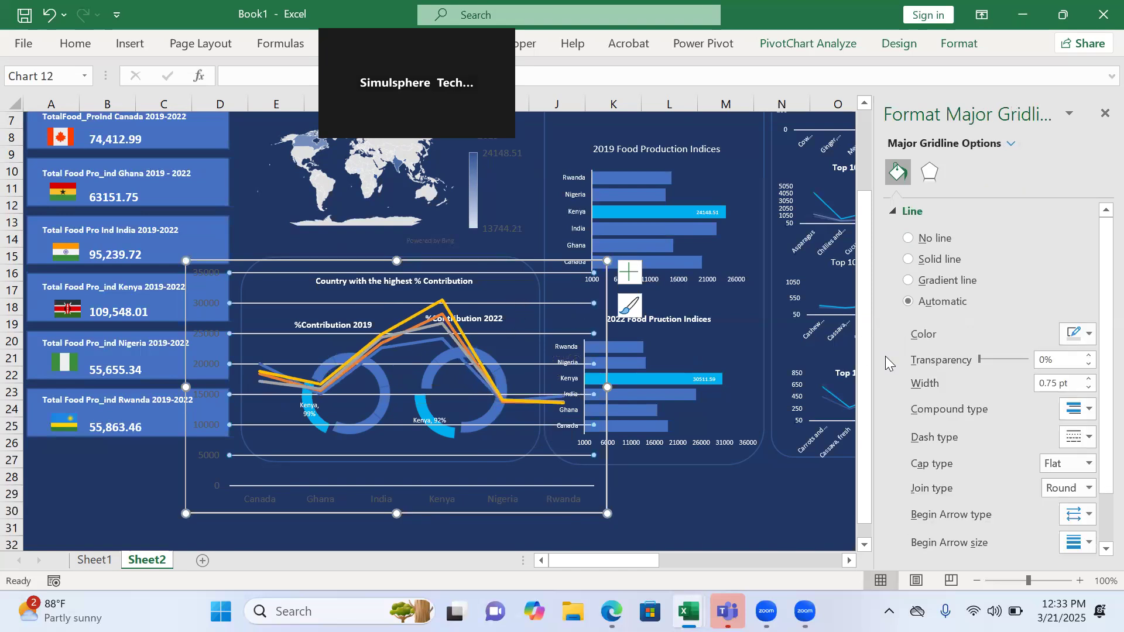
{"action": "left_click_drag", "start_coordinate": [979, 359], "coordinate": [1028, 359]}
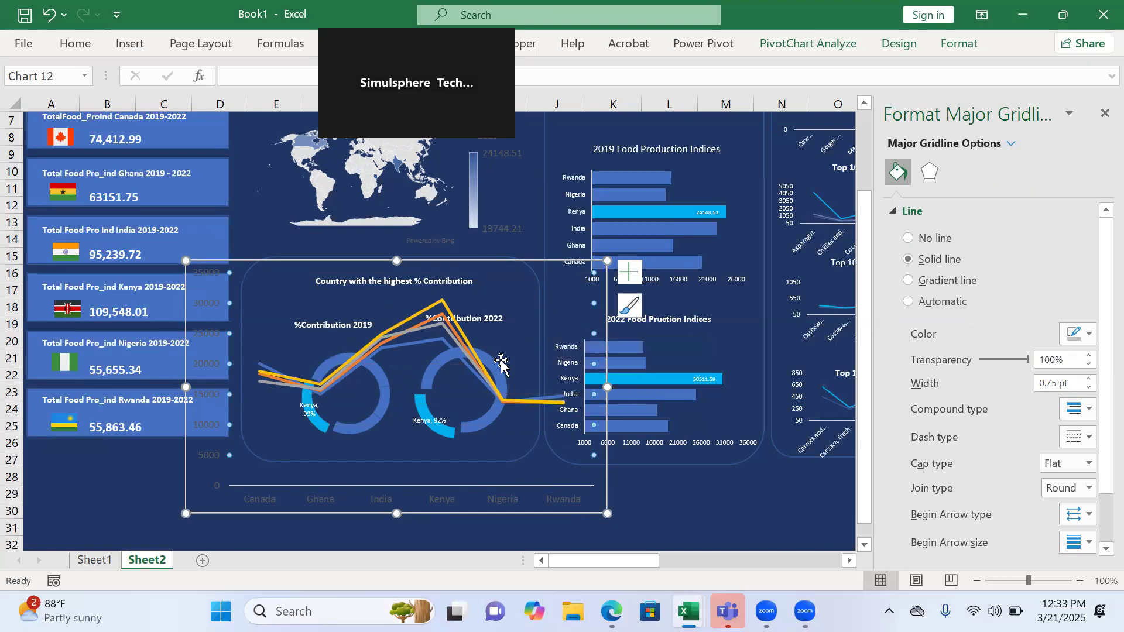
Step: Shift the line PivotChart's plot area slightly down and to the left within the chart
{"action": "left_click", "coordinate": [569, 287]}
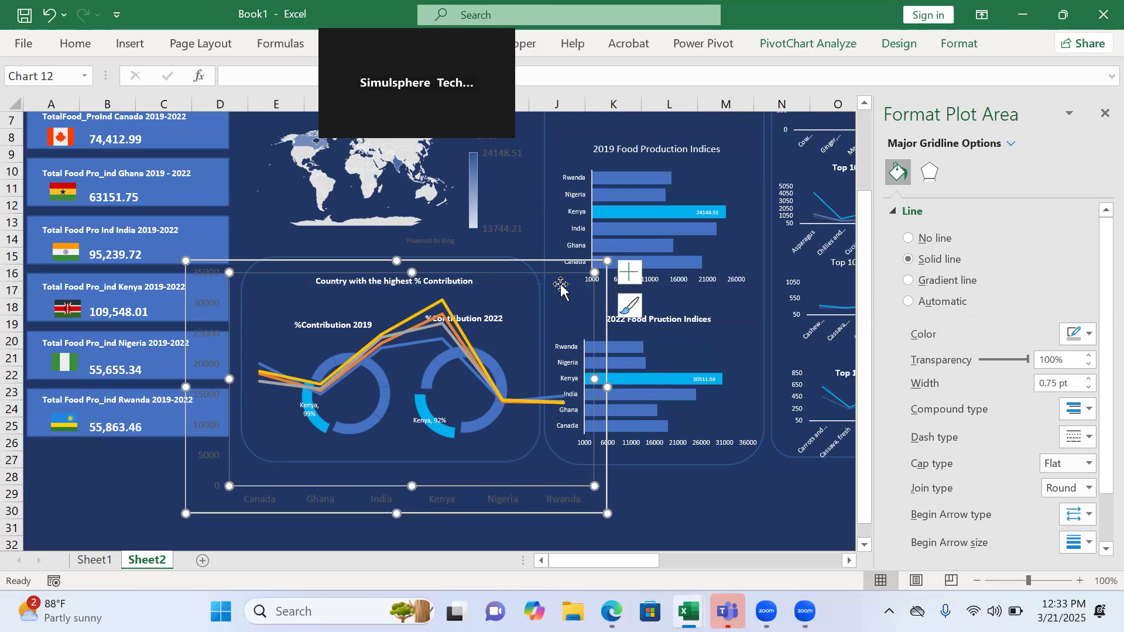
{"action": "left_click_drag", "start_coordinate": [561, 285], "coordinate": [555, 290]}
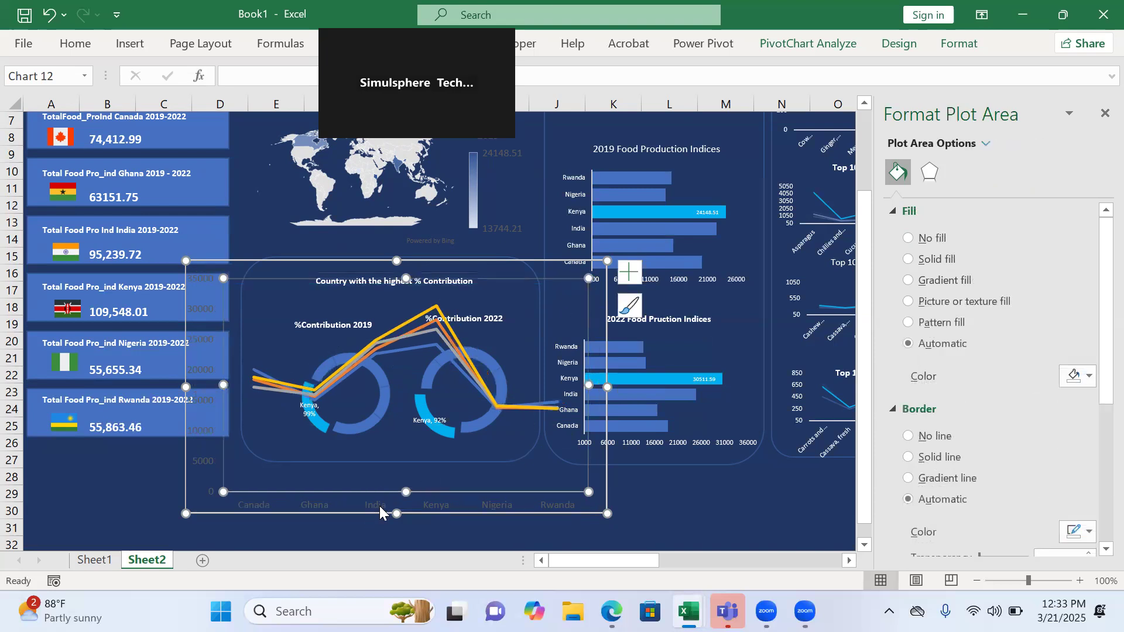
Step: Make the line PivotChart's country axis labels white at font size 6
{"action": "left_click", "coordinate": [383, 506]}
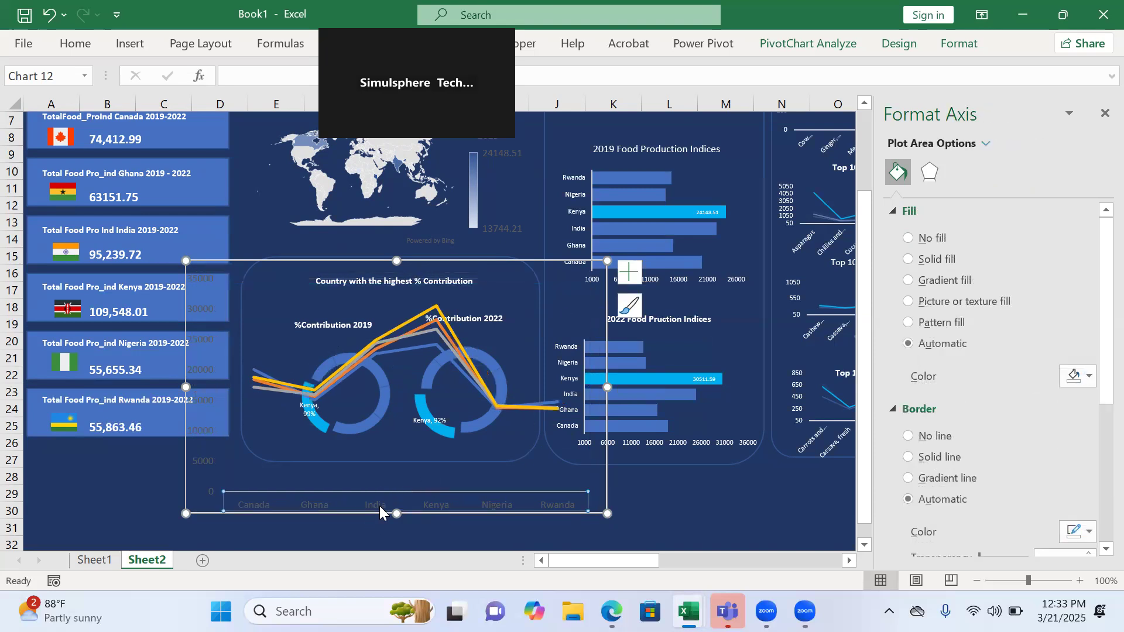
{"action": "left_click", "coordinate": [69, 46]}
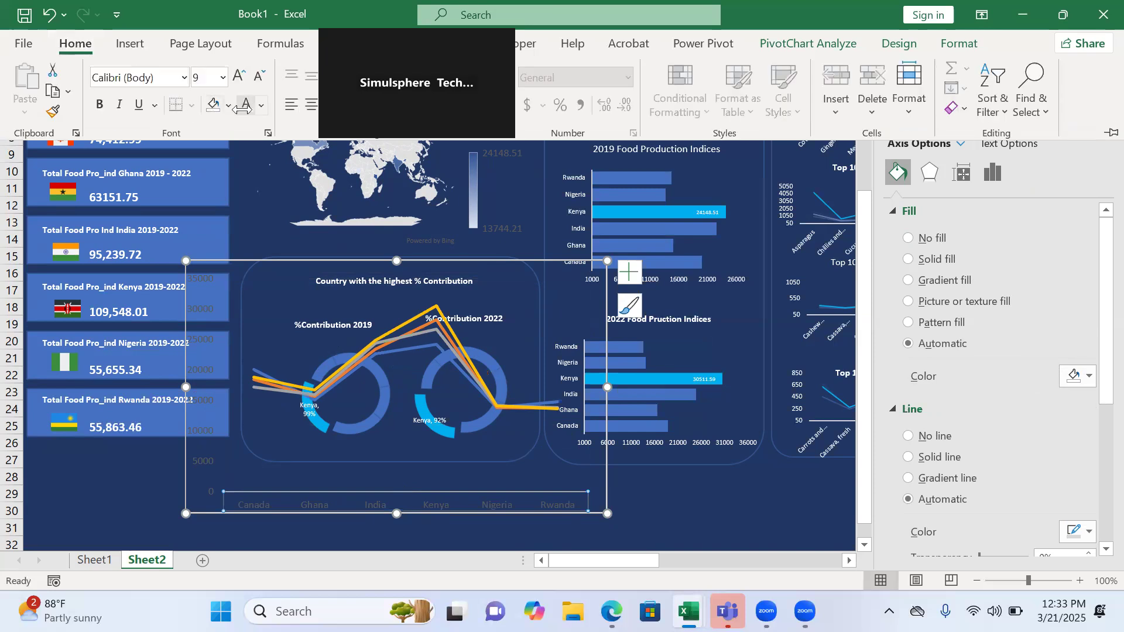
{"action": "left_click", "coordinate": [245, 105]}
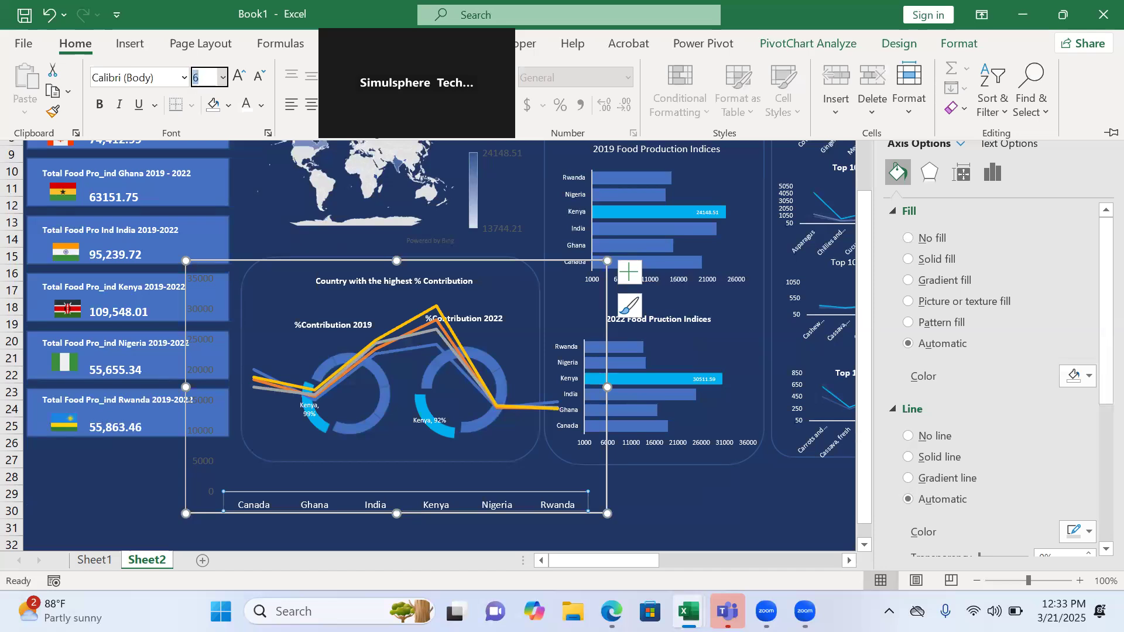
{"action": "key", "text": "Return"}
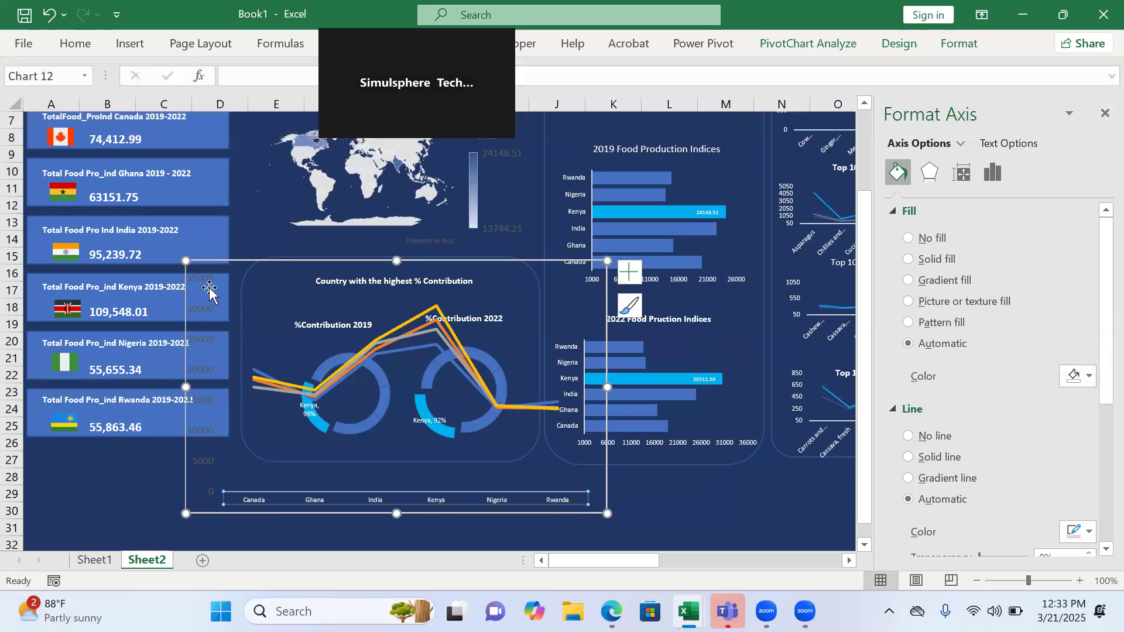
Step: Format the line PivotChart's vertical axis labels in white at font size 6
{"action": "left_click", "coordinate": [207, 277]}
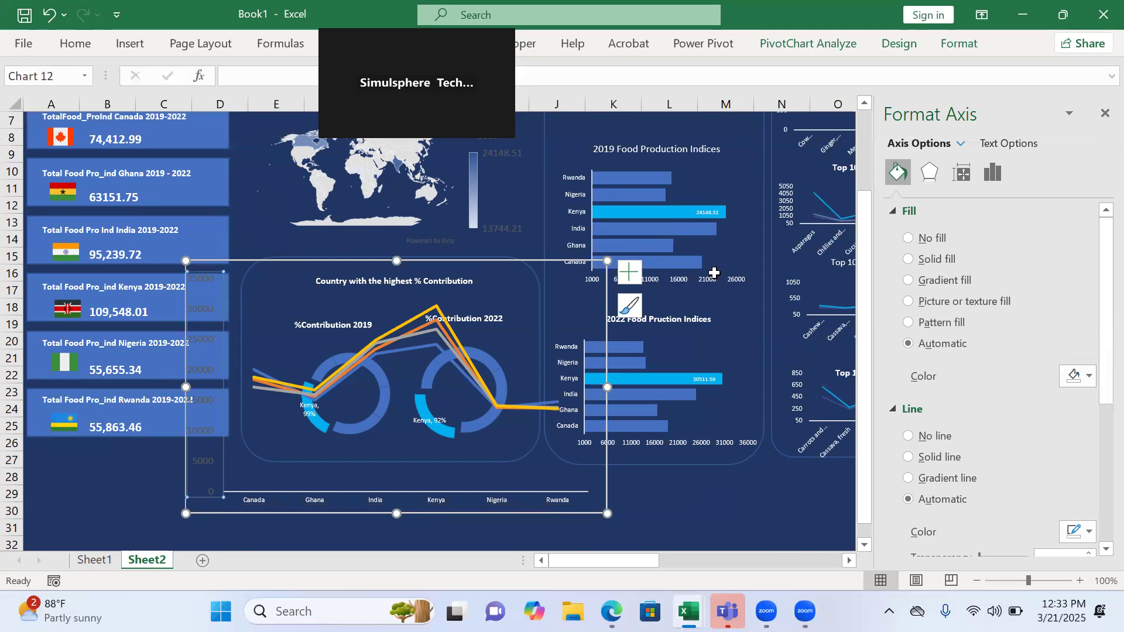
{"action": "left_click", "coordinate": [76, 45]}
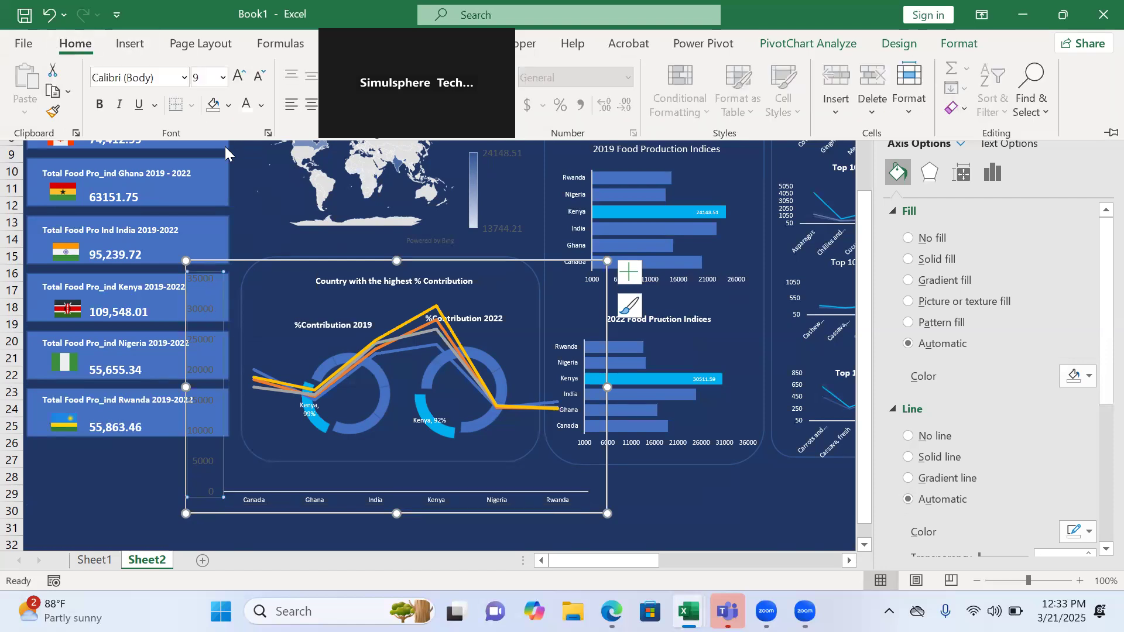
{"action": "left_click", "coordinate": [245, 107]}
{"action": "left_click", "coordinate": [197, 77]}
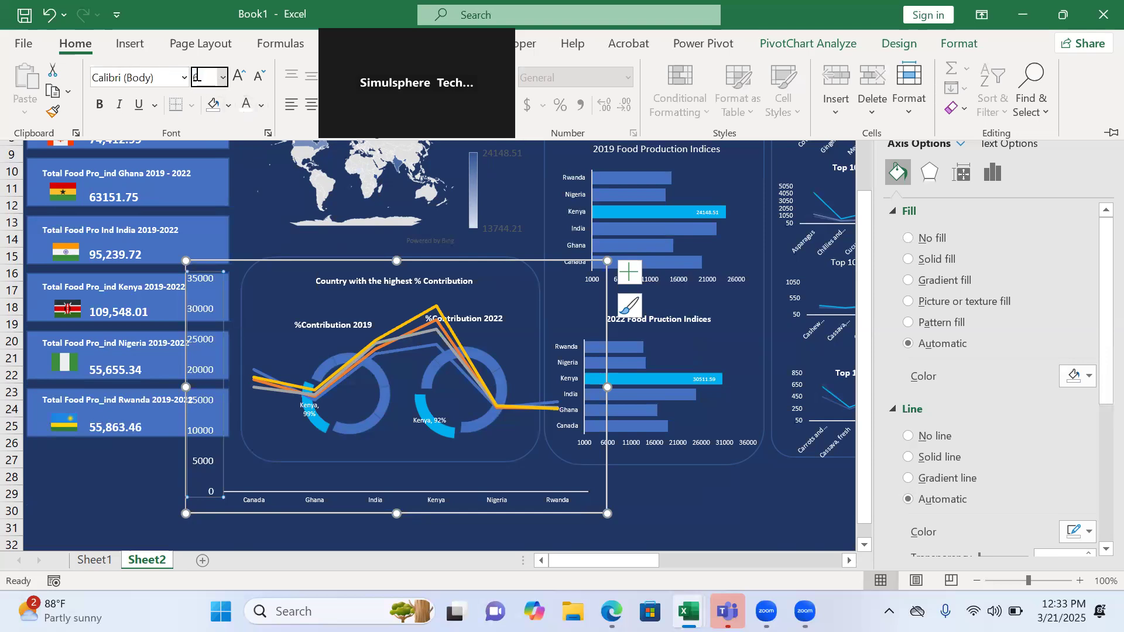
{"action": "key", "text": "Return"}
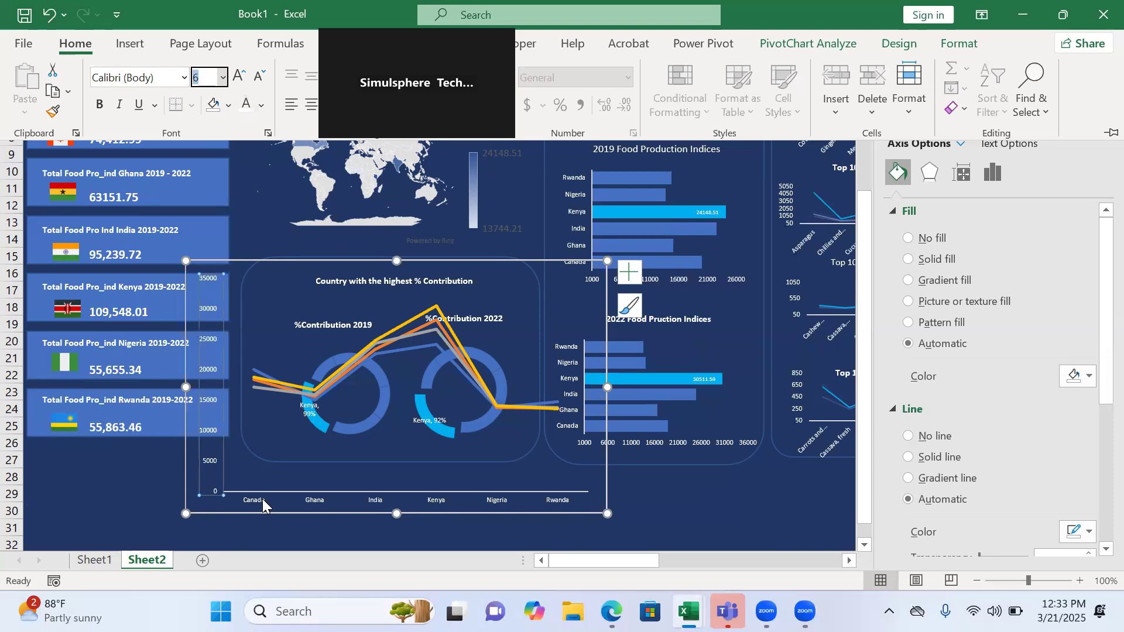
Step: Set the minimum bound of the line PivotChart's vertical axis to 1000
{"action": "left_click", "coordinate": [984, 185]}
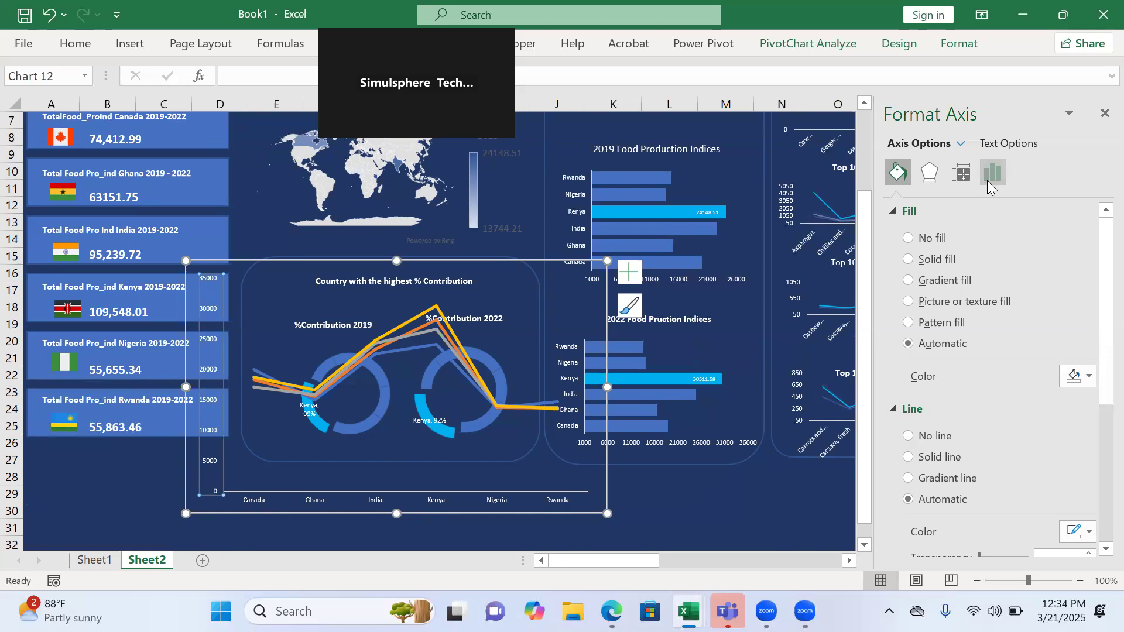
{"action": "left_click", "coordinate": [987, 180]}
{"action": "left_click", "coordinate": [925, 210]}
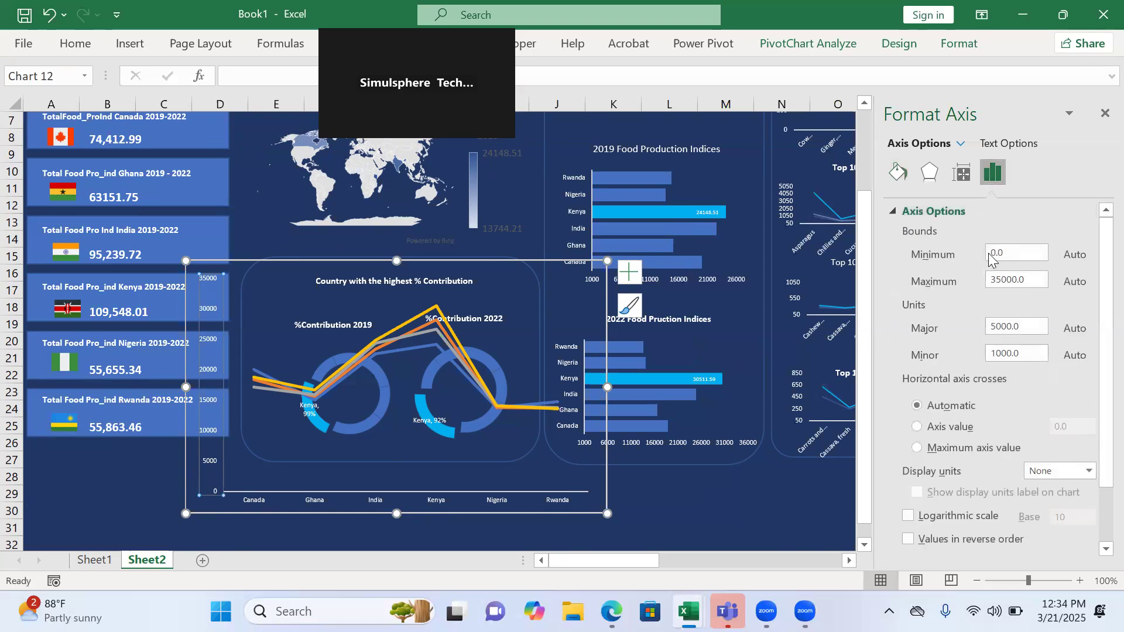
{"action": "left_click", "coordinate": [991, 252]}
{"action": "type", "text": "100"}
{"action": "key", "text": "Return"}
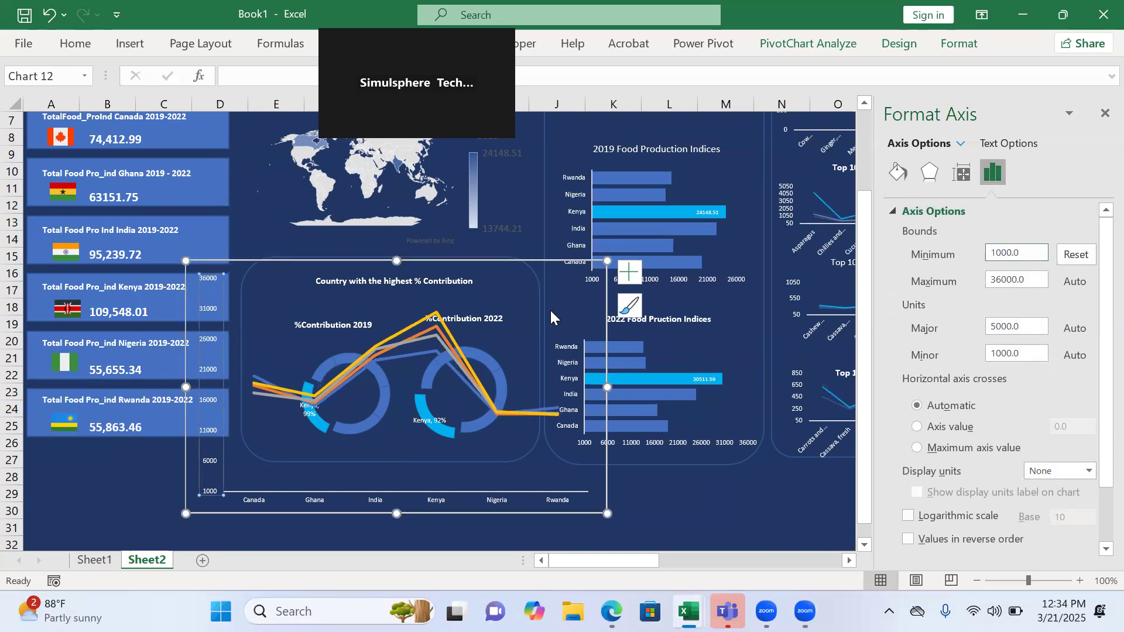
Step: Recolor the line PivotChart's yellow series to standard light blue and set its line width to 1 pt
{"action": "left_click", "coordinate": [416, 323]}
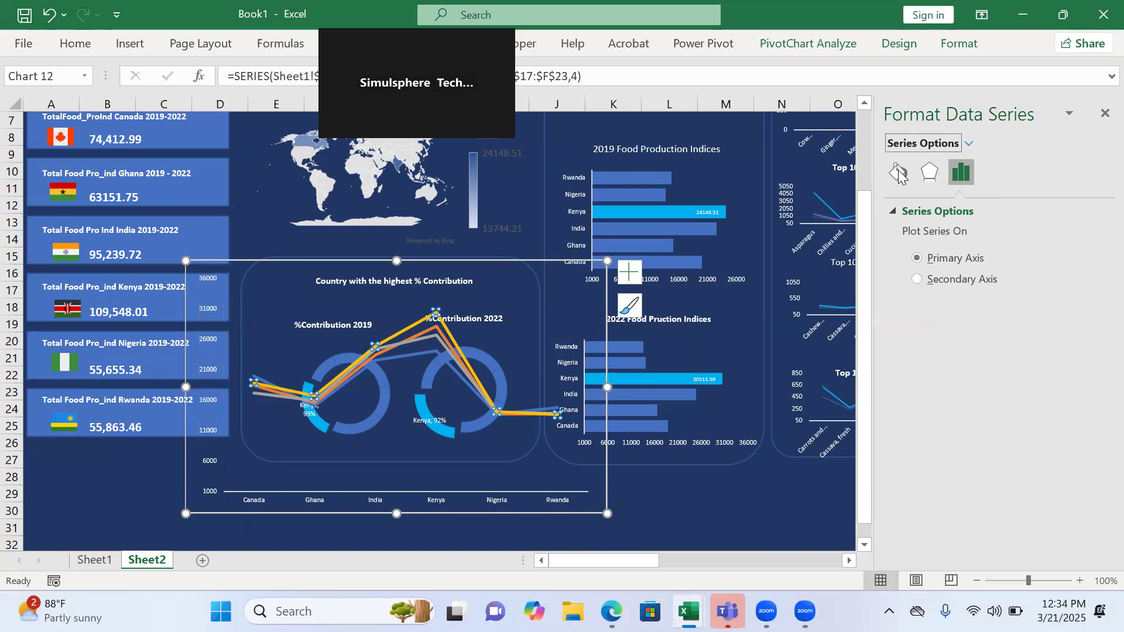
{"action": "left_click", "coordinate": [331, 480]}
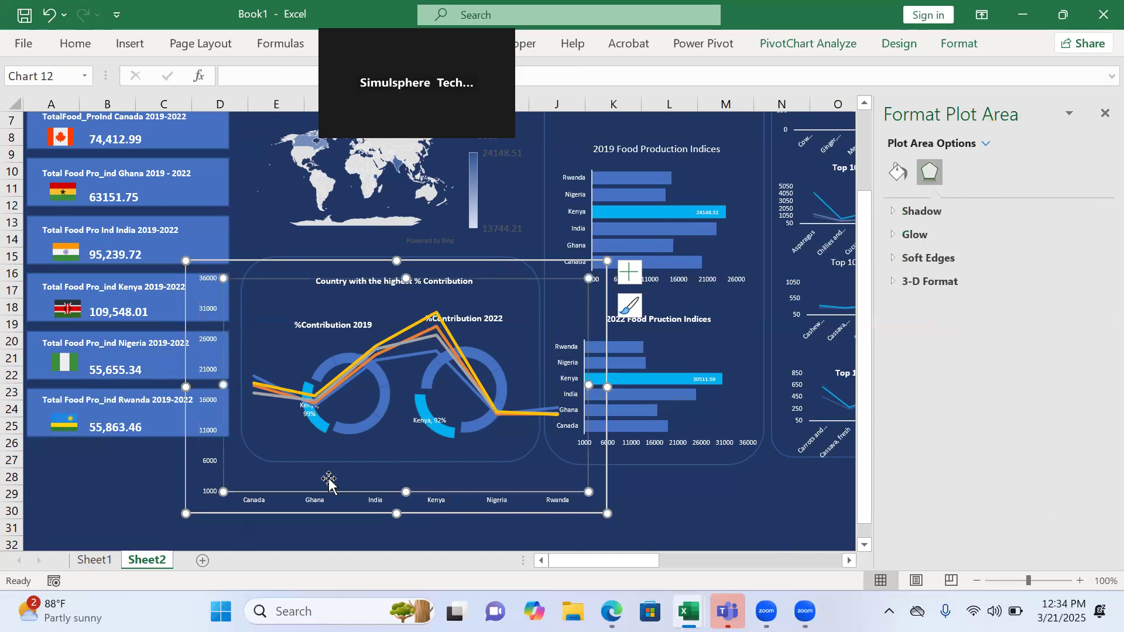
{"action": "left_click", "coordinate": [387, 340]}
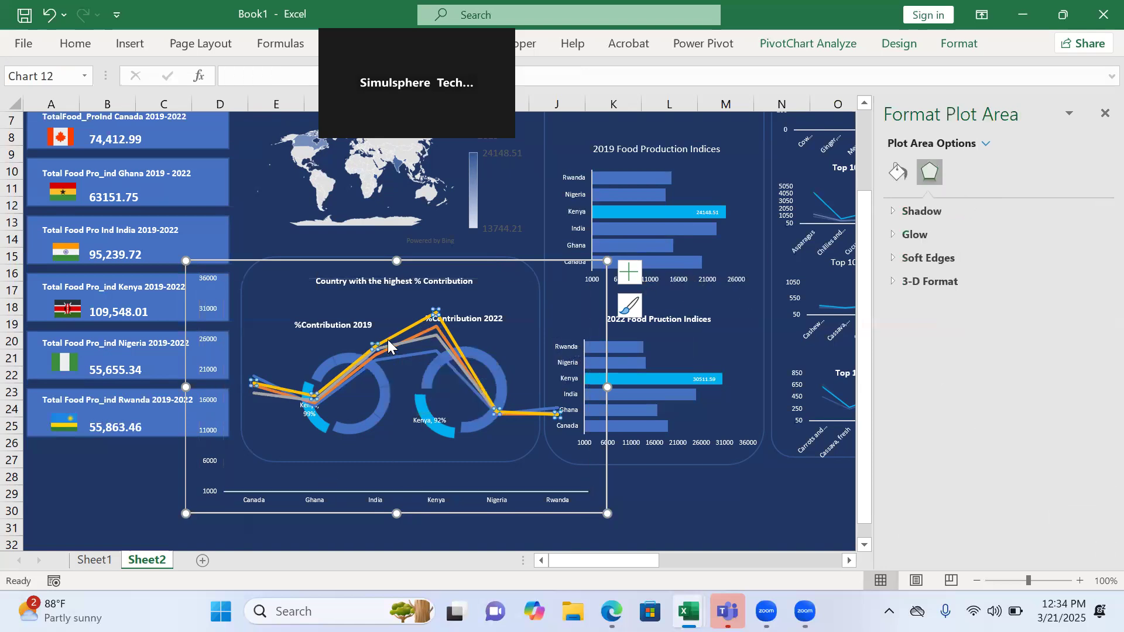
{"action": "left_click", "coordinate": [897, 171]}
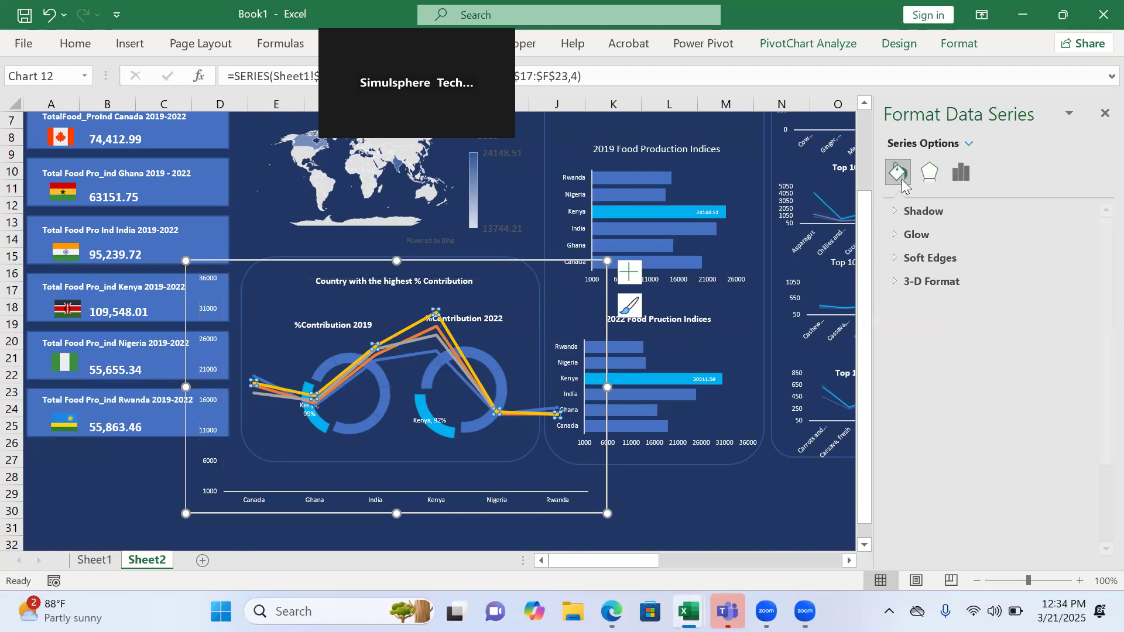
{"action": "left_click", "coordinate": [1090, 364]}
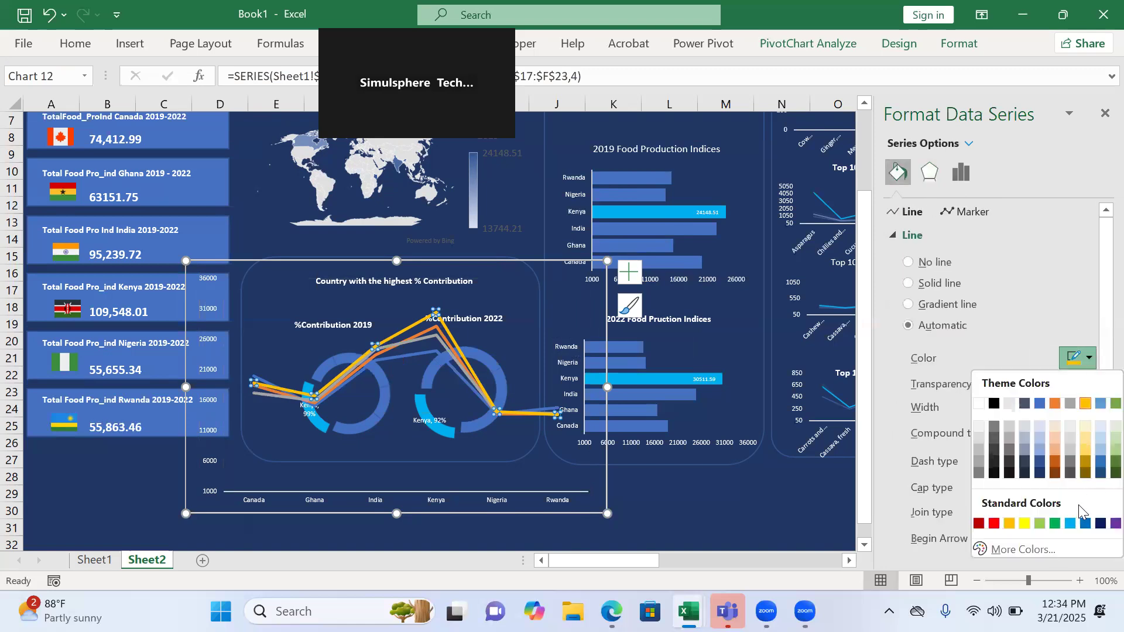
{"action": "left_click", "coordinate": [1072, 534]}
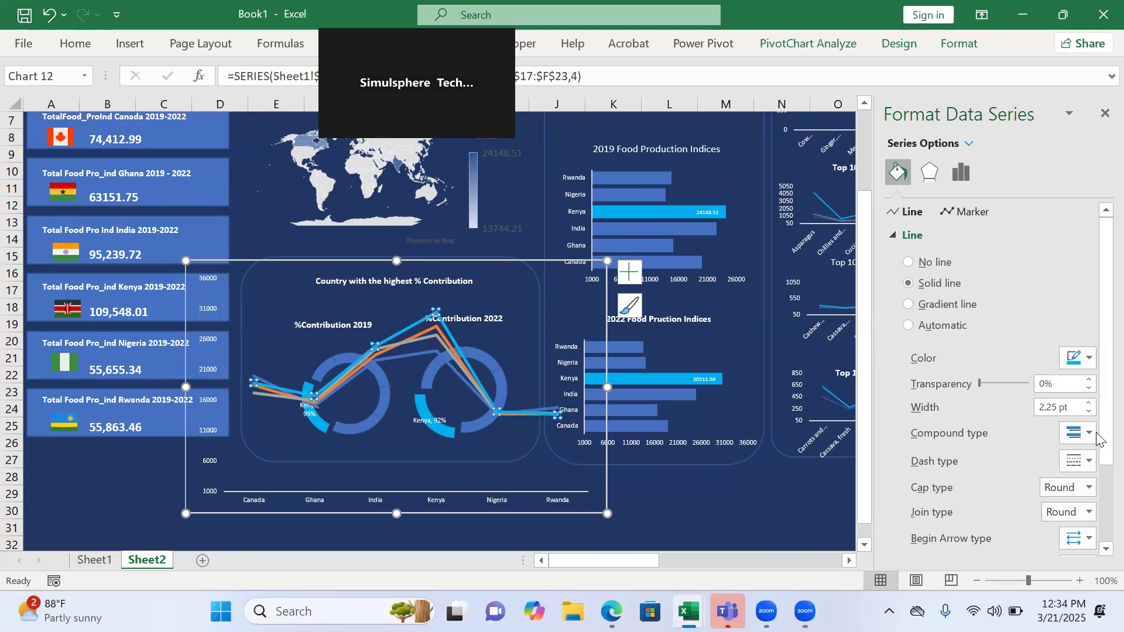
{"action": "left_click", "coordinate": [1088, 412]}
{"action": "left_click", "coordinate": [1088, 412]}
{"action": "left_click", "coordinate": [1088, 412]}
{"action": "left_click", "coordinate": [1088, 412]}
{"action": "left_click", "coordinate": [1087, 412]}
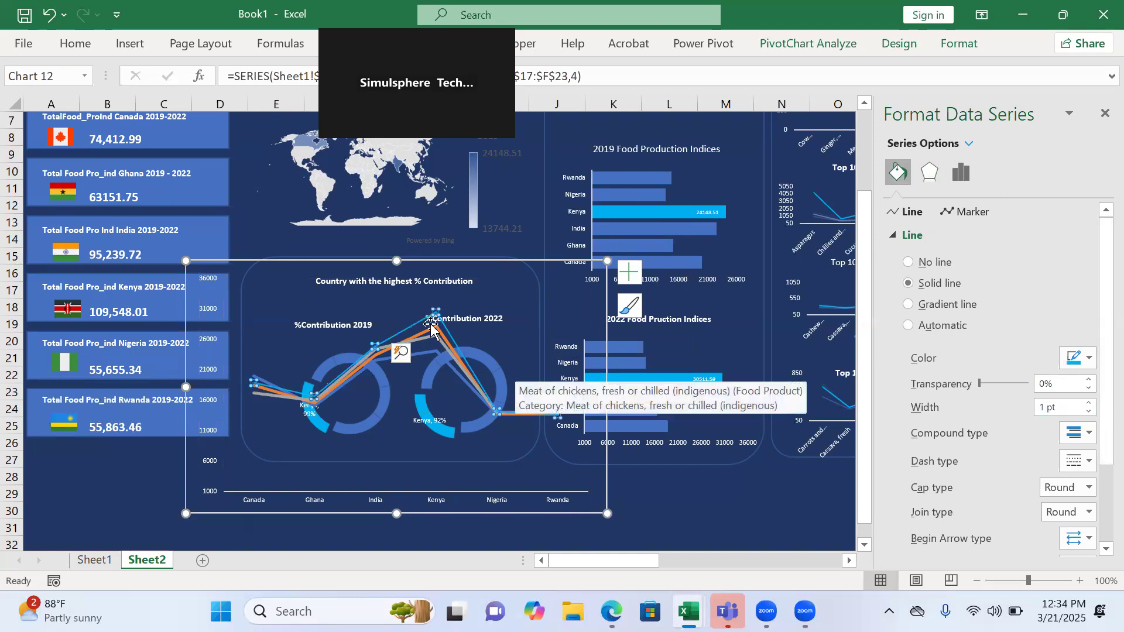
Step: Give the line PivotChart's orange series a darker theme blue line, 1 pt wide with 41% transparency
{"action": "left_click", "coordinate": [435, 328]}
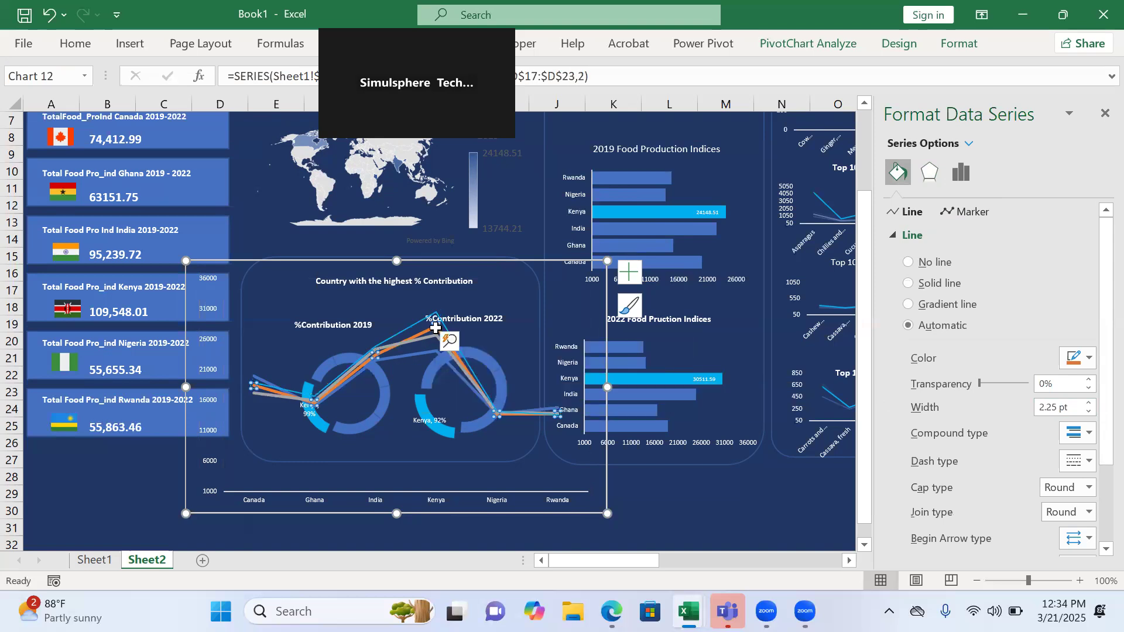
{"action": "left_click", "coordinate": [1089, 359]}
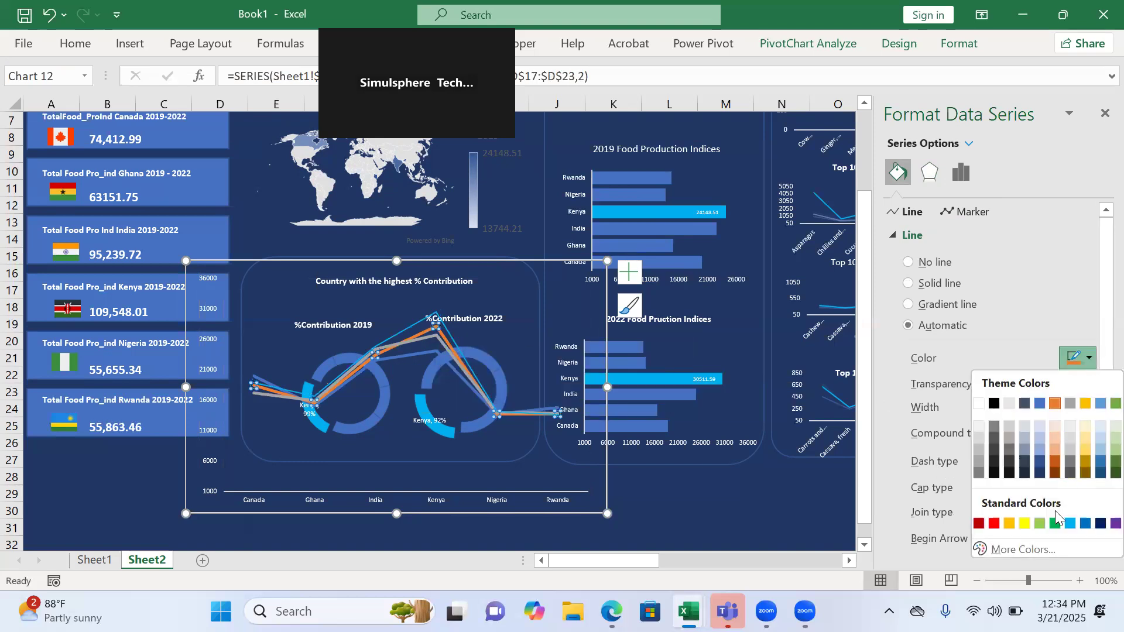
{"action": "left_click", "coordinate": [1069, 524]}
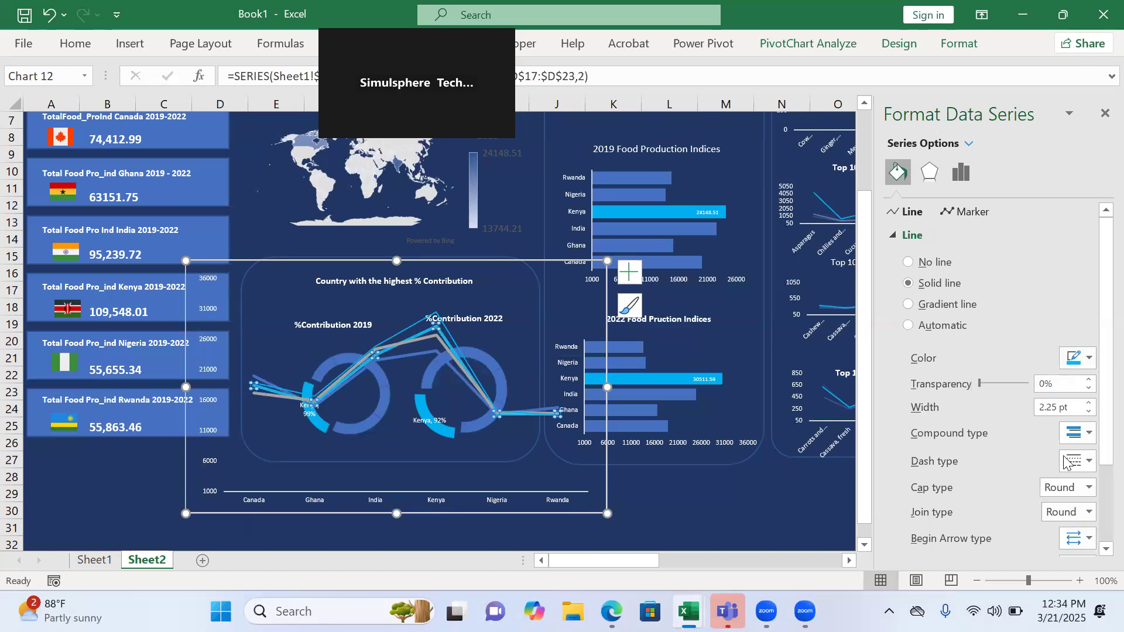
{"action": "left_click", "coordinate": [1091, 359]}
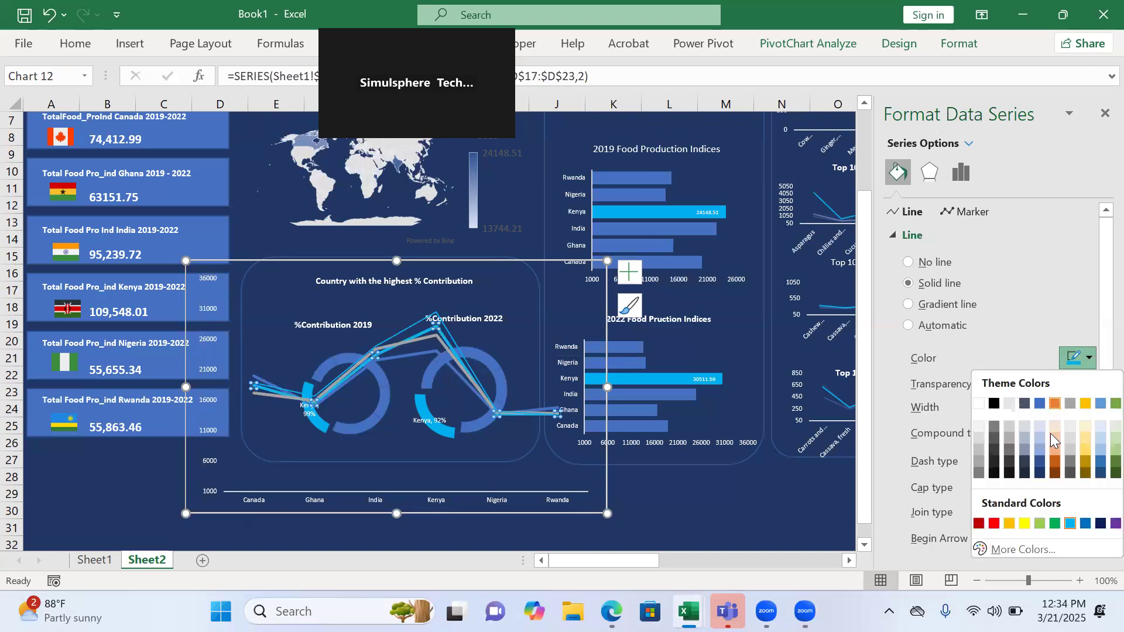
{"action": "left_click", "coordinate": [1039, 465]}
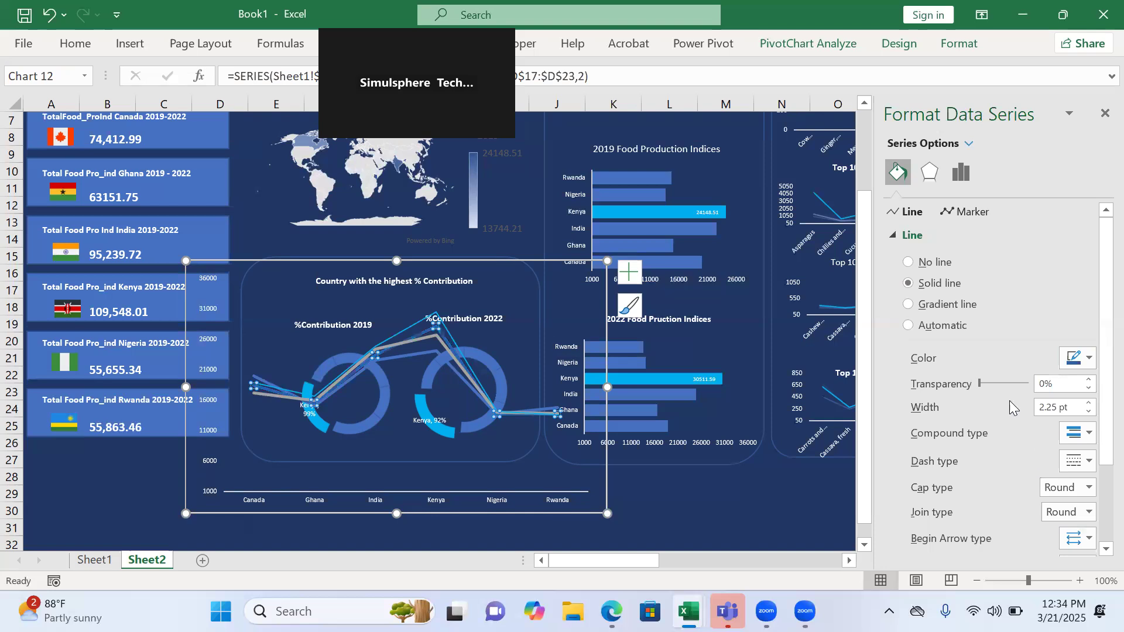
{"action": "left_click", "coordinate": [1089, 412]}
{"action": "left_click", "coordinate": [1089, 412]}
{"action": "left_click", "coordinate": [1089, 413]}
{"action": "left_click", "coordinate": [1089, 403]}
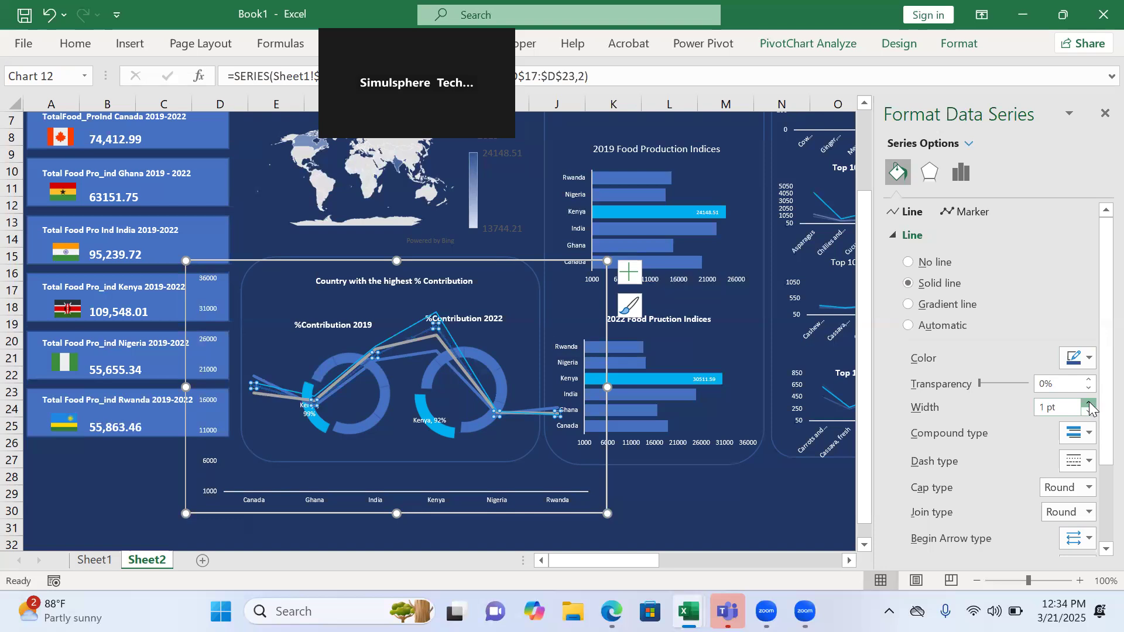
{"action": "left_click_drag", "start_coordinate": [986, 392], "coordinate": [1006, 393]}
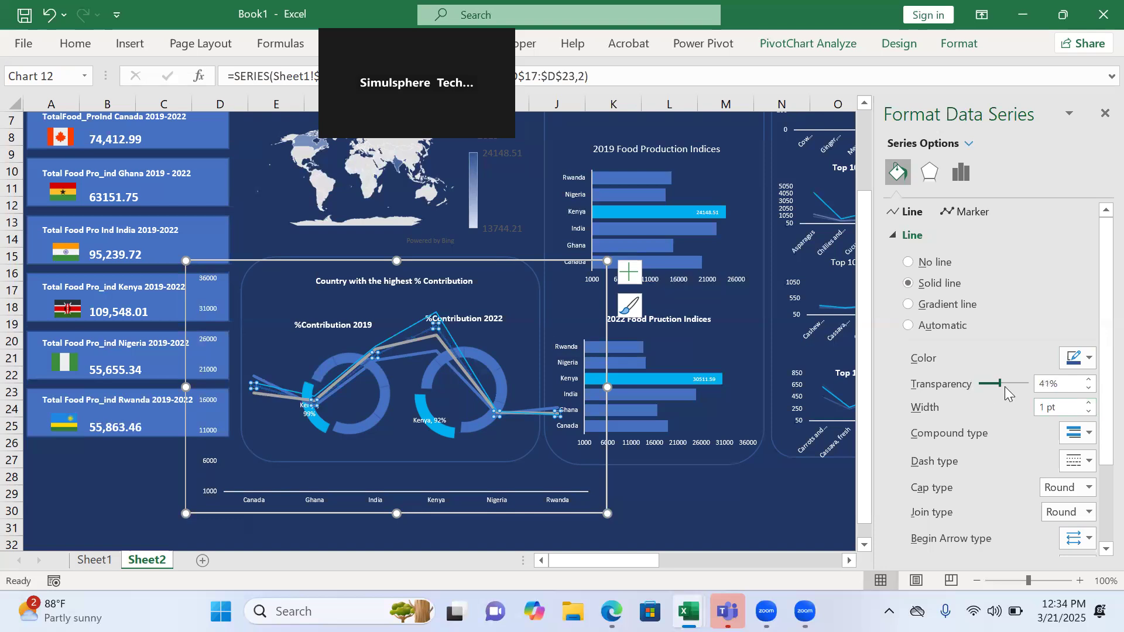
Step: Give the line PivotChart's gray series a lighter theme blue line with 58% transparency and 1 pt width
{"action": "left_click", "coordinate": [429, 337]}
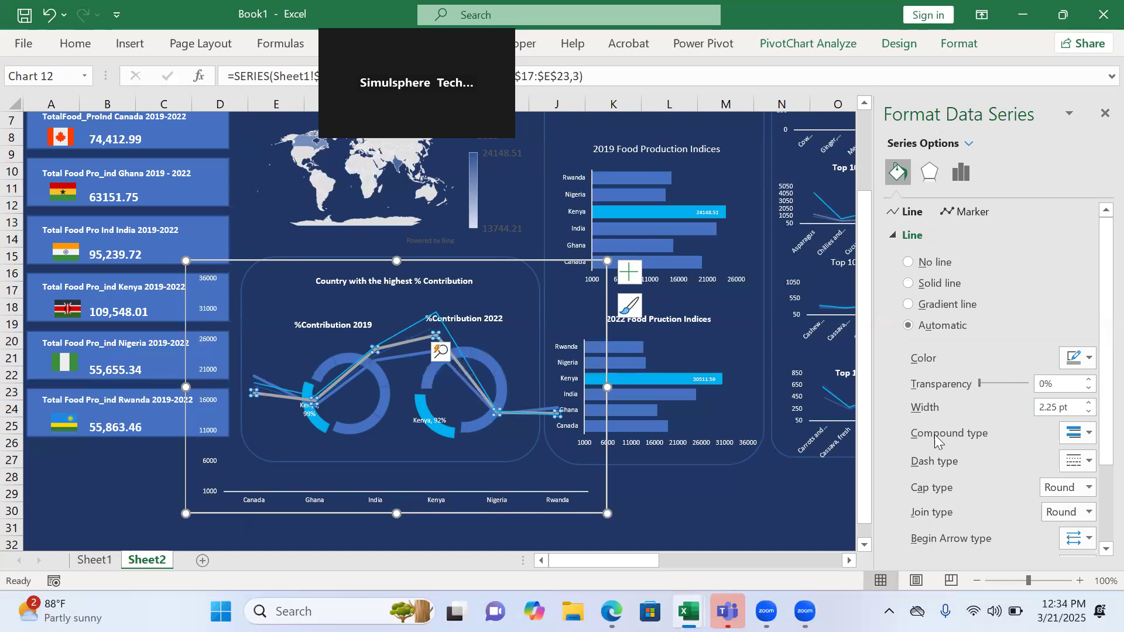
{"action": "left_click", "coordinate": [1089, 357]}
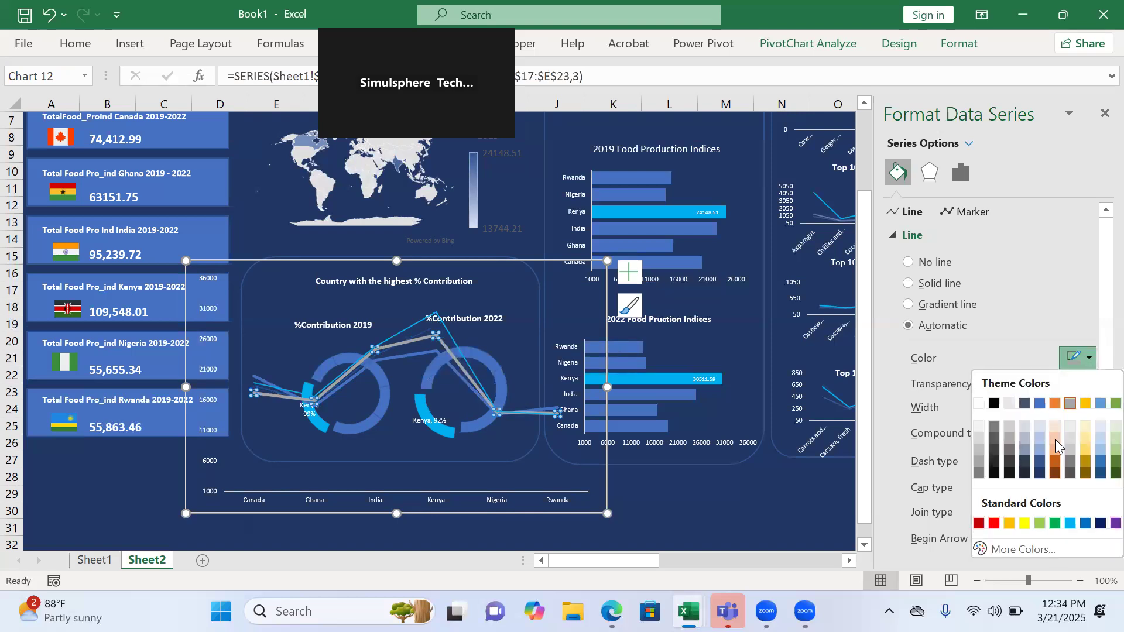
{"action": "left_click", "coordinate": [1040, 452]}
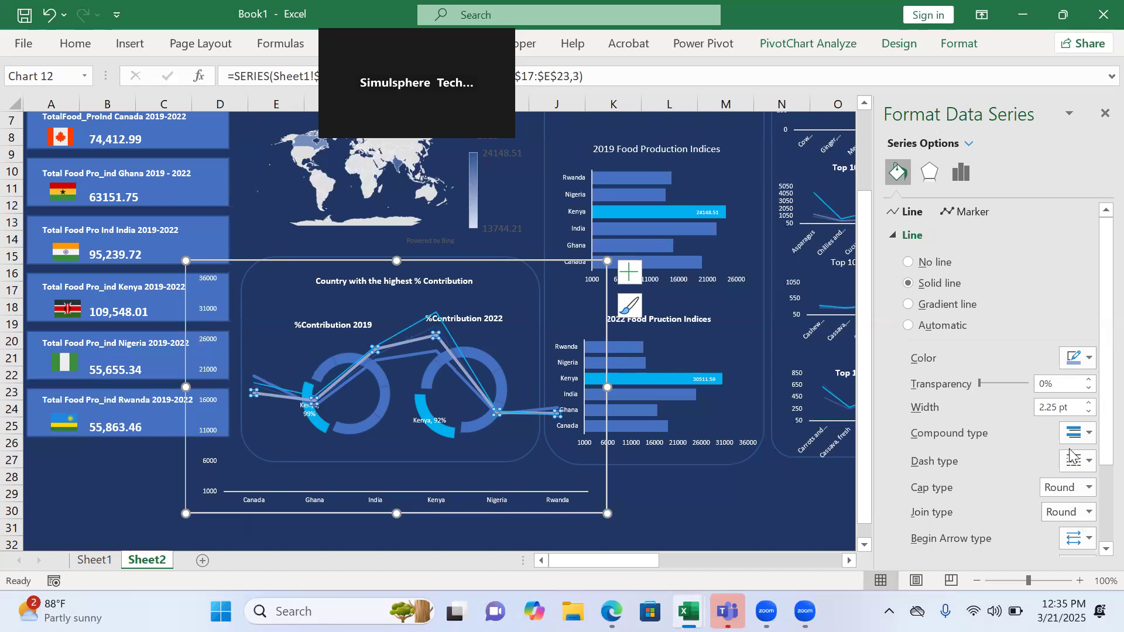
{"action": "left_click_drag", "start_coordinate": [978, 384], "coordinate": [1007, 392]}
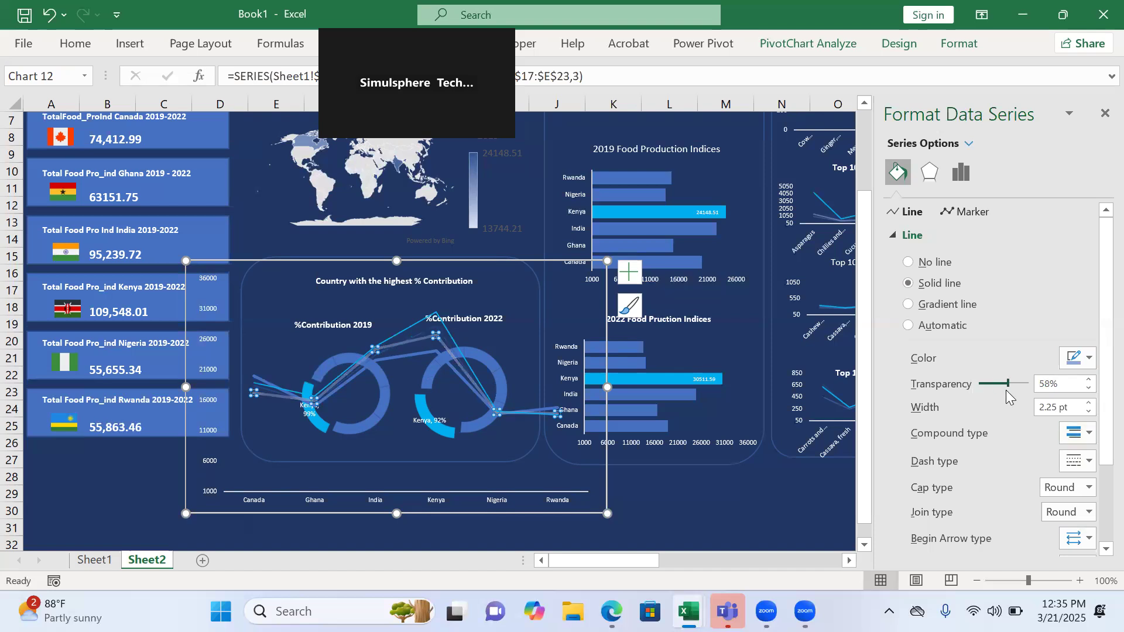
{"action": "left_click", "coordinate": [1090, 412]}
{"action": "left_click", "coordinate": [1090, 412]}
{"action": "left_click", "coordinate": [1090, 412]}
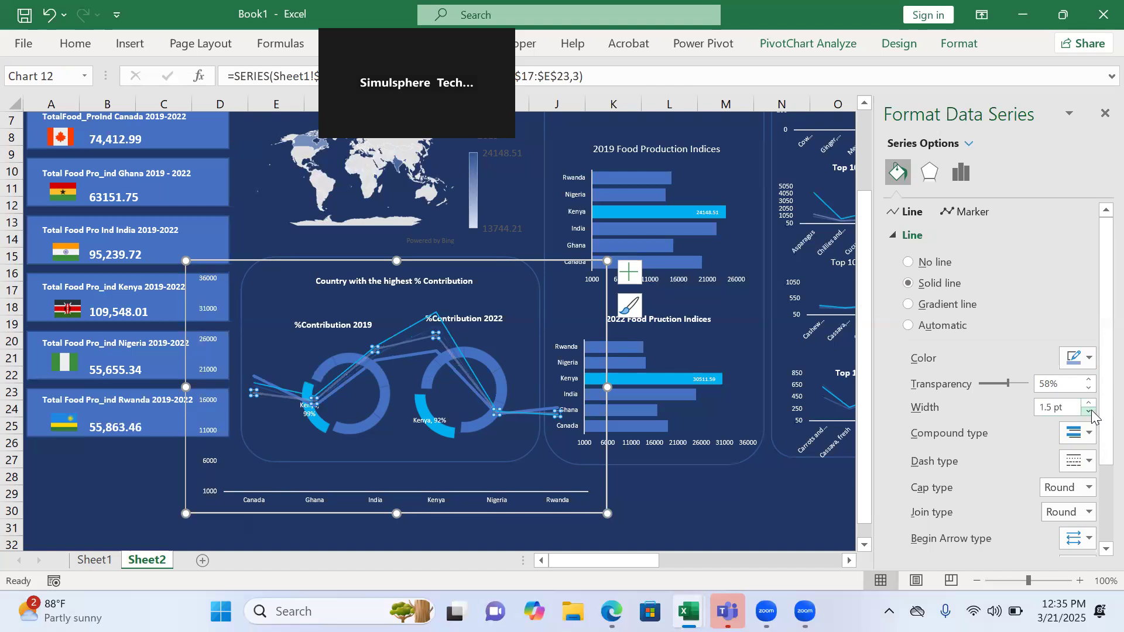
{"action": "left_click", "coordinate": [1090, 413]}
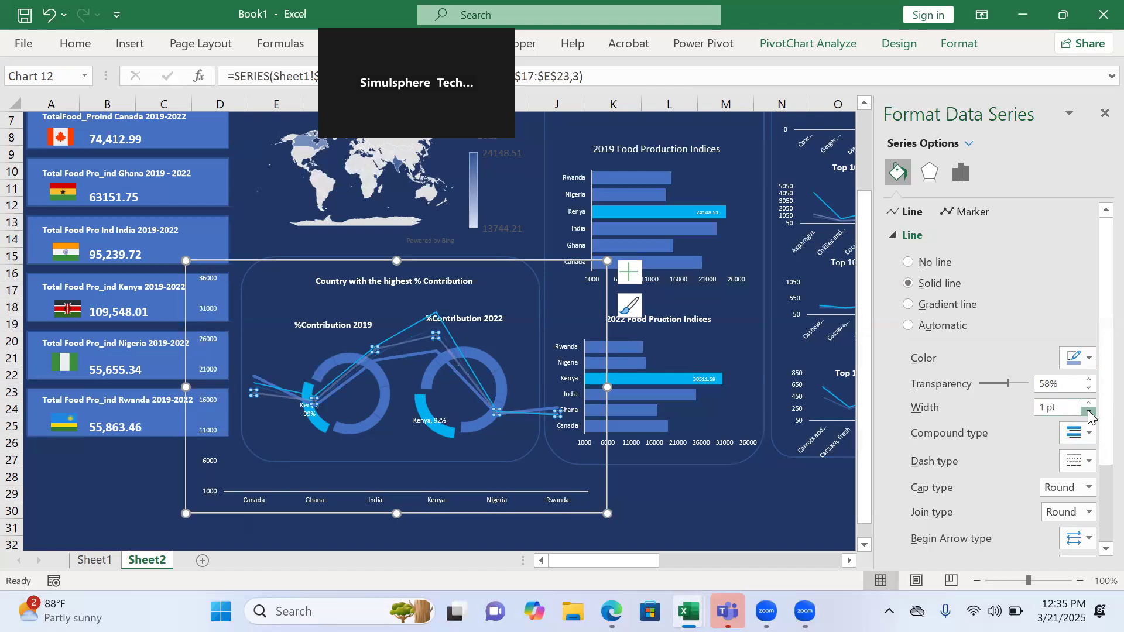
Step: Set the line PivotChart's remaining thick blue series to 1 pt width and 56% transparency
{"action": "left_click", "coordinate": [421, 360]}
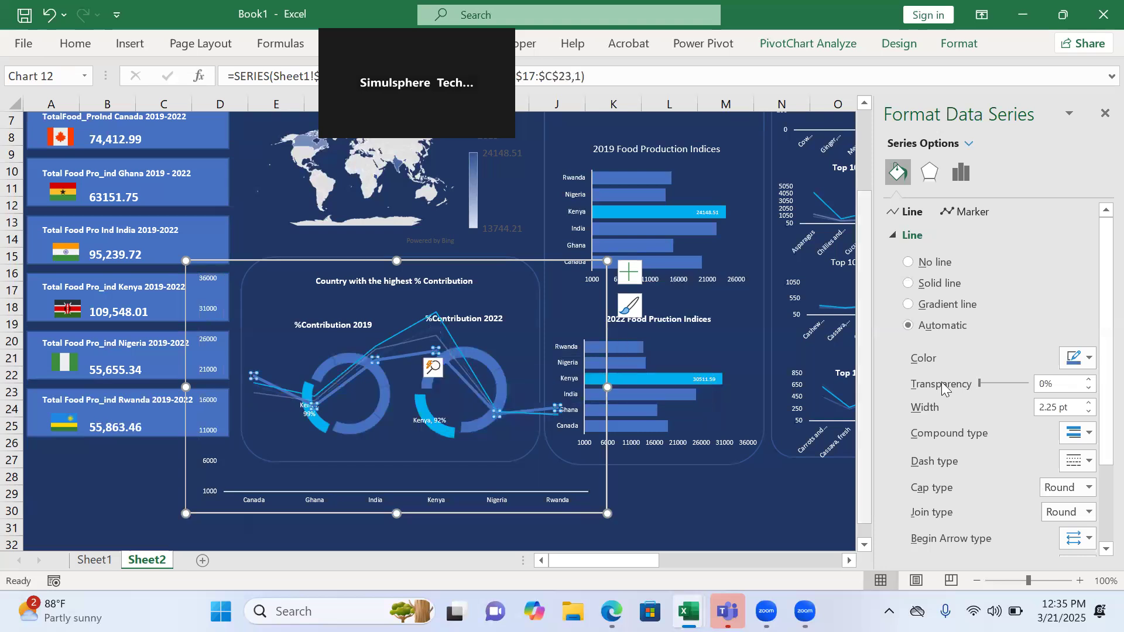
{"action": "left_click", "coordinate": [1088, 412]}
{"action": "left_click", "coordinate": [1088, 412]}
{"action": "left_click", "coordinate": [1089, 413]}
{"action": "left_click", "coordinate": [1089, 413]}
{"action": "left_click", "coordinate": [1089, 413]}
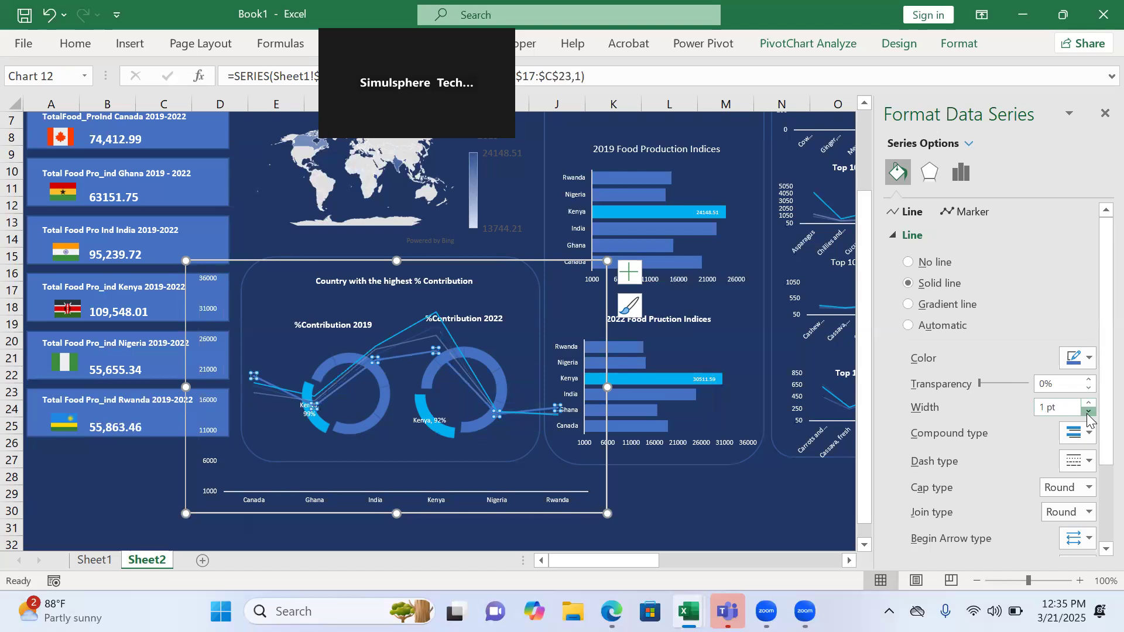
{"action": "left_click_drag", "start_coordinate": [977, 385], "coordinate": [1005, 392]}
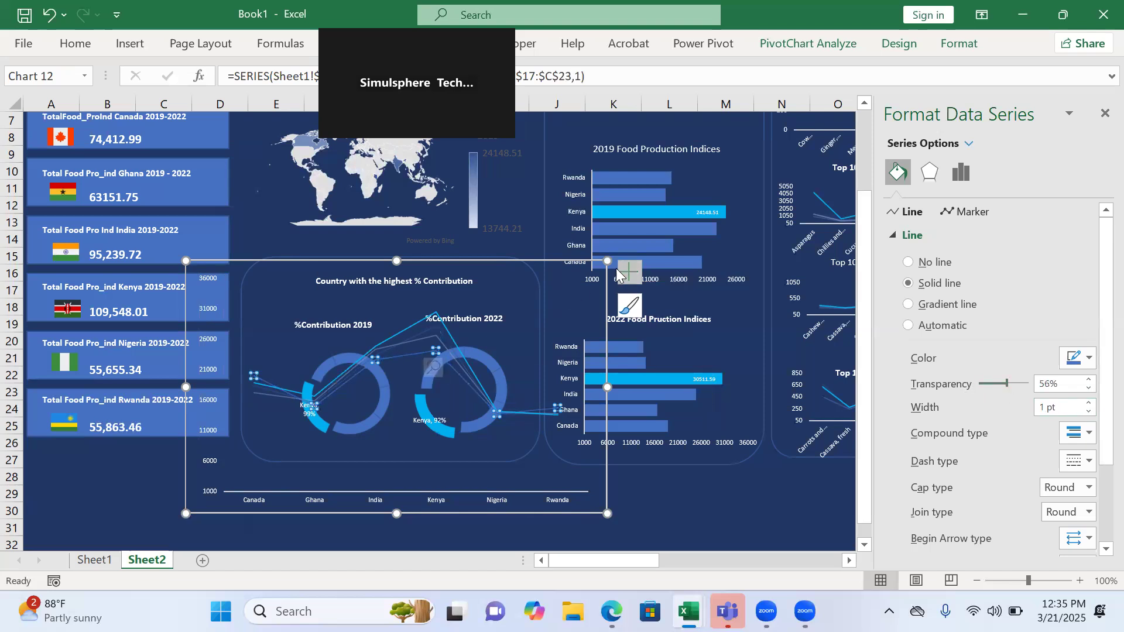
Step: Shrink the line PivotChart toward its lower-left corner to roughly three quarters of its width and under half its height
{"action": "left_click_drag", "start_coordinate": [594, 269], "coordinate": [506, 405]}
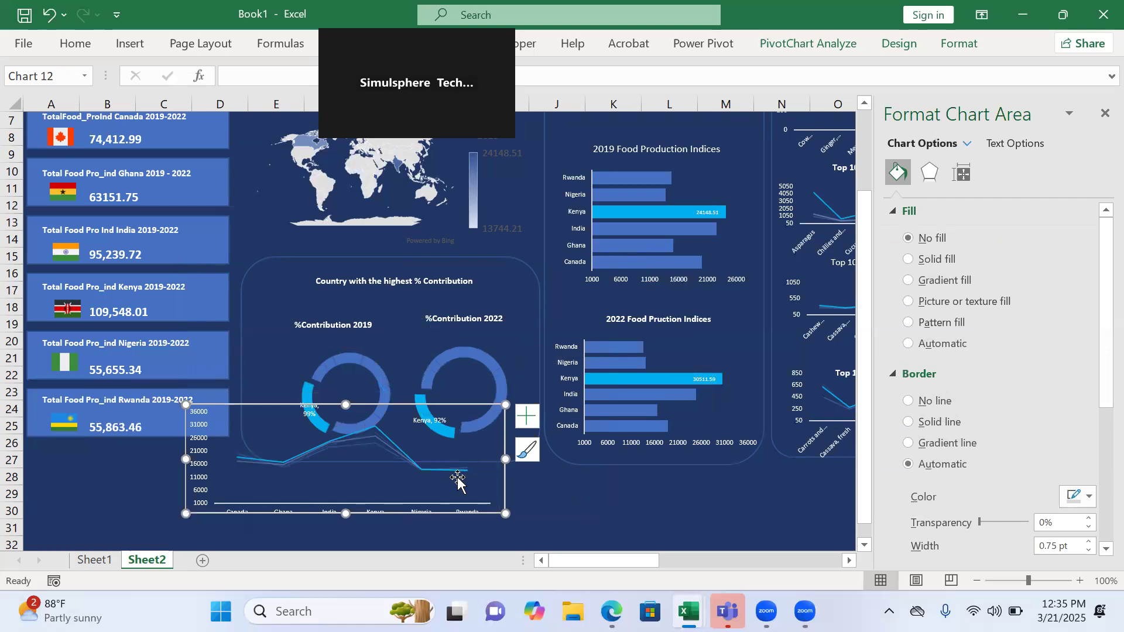
Step: Shift the line PivotChart's plot area slightly to the right within its chart area and close the formatting pane
{"action": "left_click", "coordinate": [403, 487]}
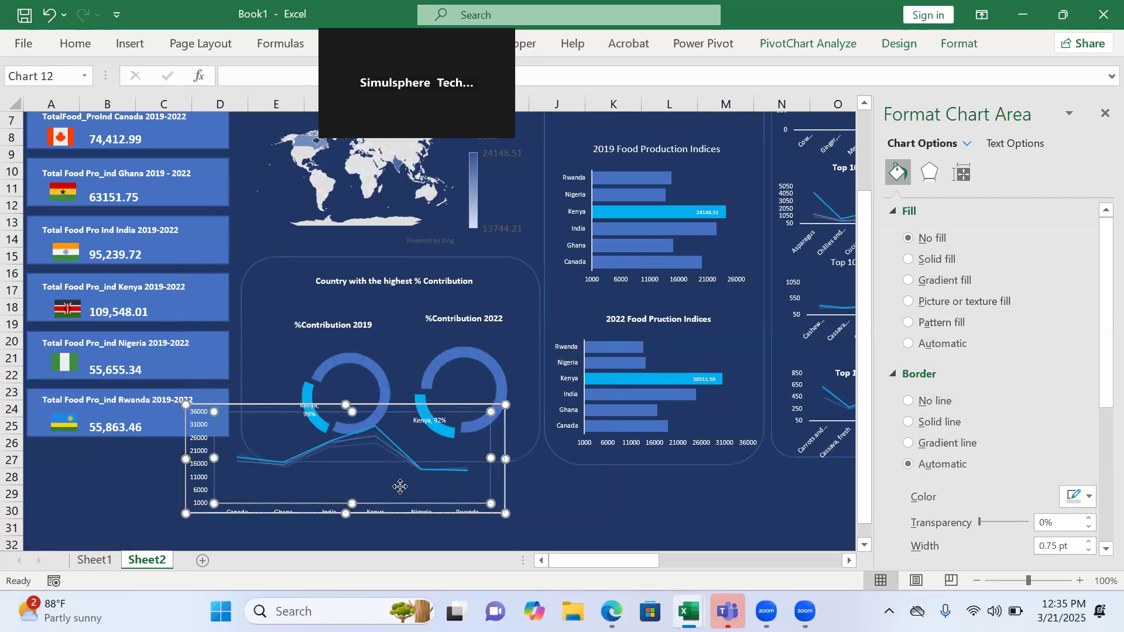
{"action": "left_click_drag", "start_coordinate": [401, 487], "coordinate": [415, 486]}
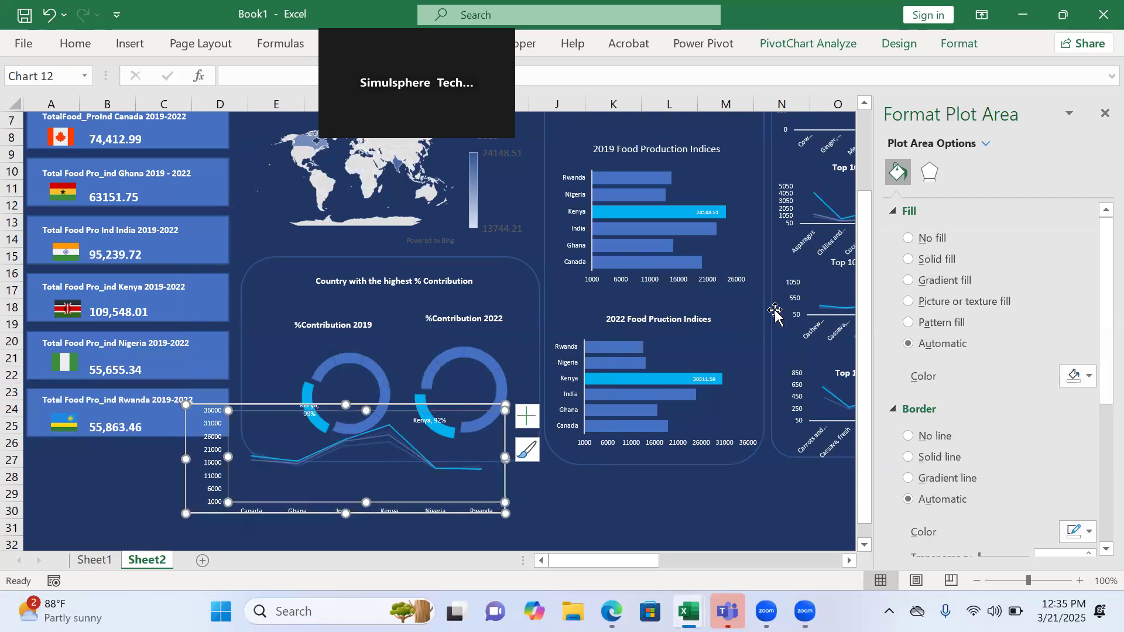
{"action": "left_click", "coordinate": [1103, 114]}
Step: Move the 2019 and 2022 food production bar charts up beneath the Covid-19 impact heading
{"action": "left_click_drag", "start_coordinate": [1096, 243], "coordinate": [1096, 151]}
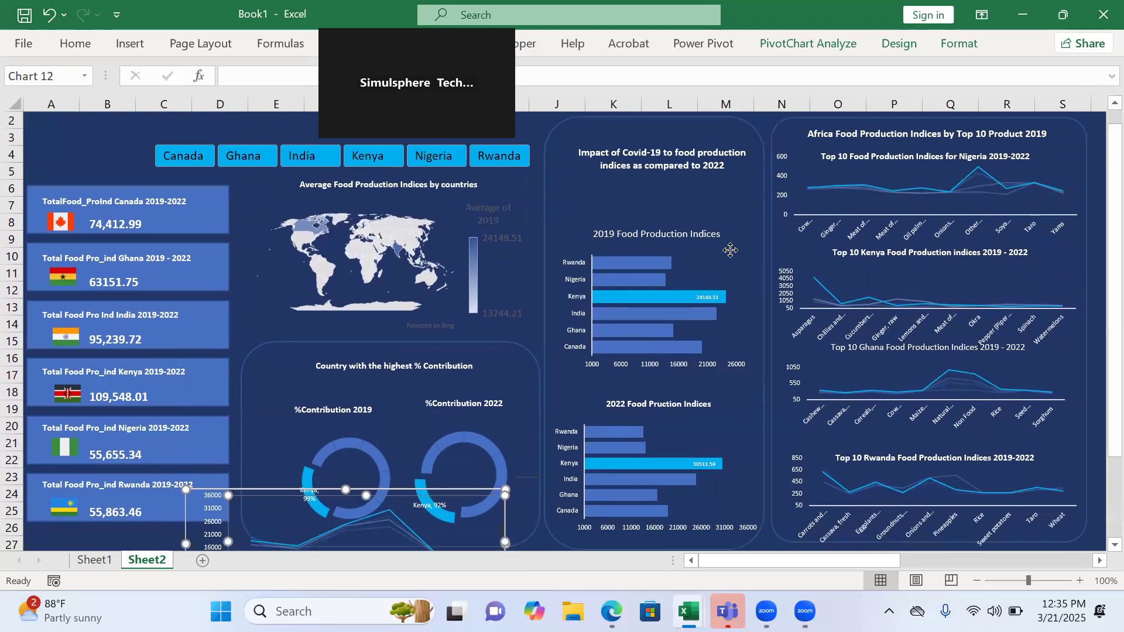
{"action": "left_click", "coordinate": [730, 250]}
{"action": "left_click_drag", "start_coordinate": [730, 250], "coordinate": [722, 209]}
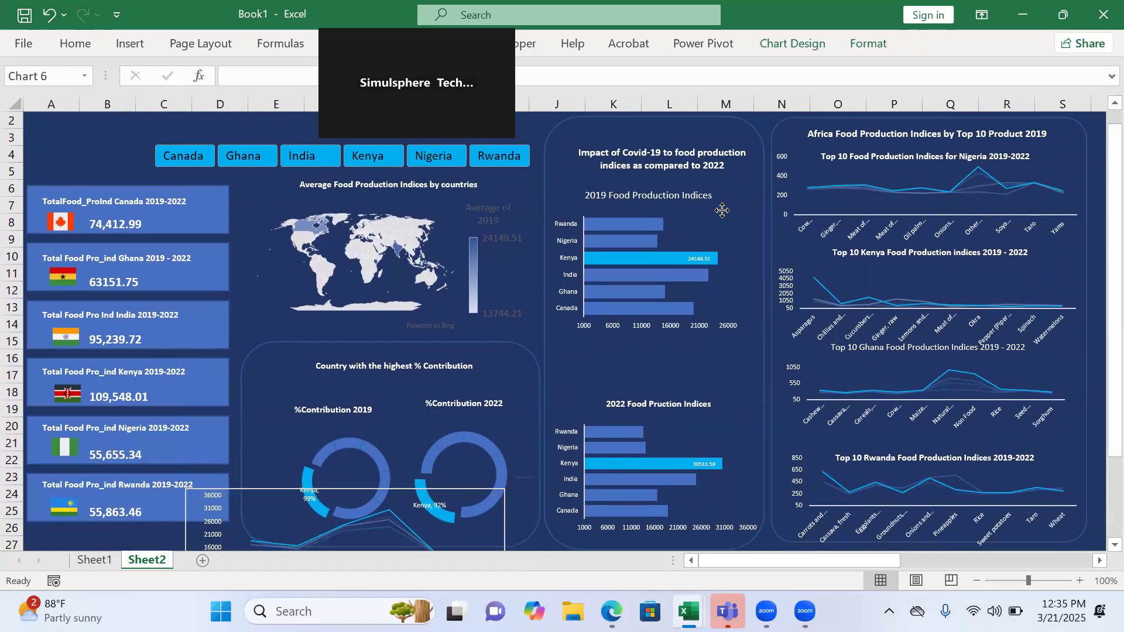
{"action": "left_click", "coordinate": [754, 411]}
{"action": "left_click_drag", "start_coordinate": [754, 412], "coordinate": [748, 346]}
Step: Move the line PivotChart below the 2022 bar chart and shrink it to about 1.02" high by 2.29" wide
{"action": "left_click", "coordinate": [461, 520]}
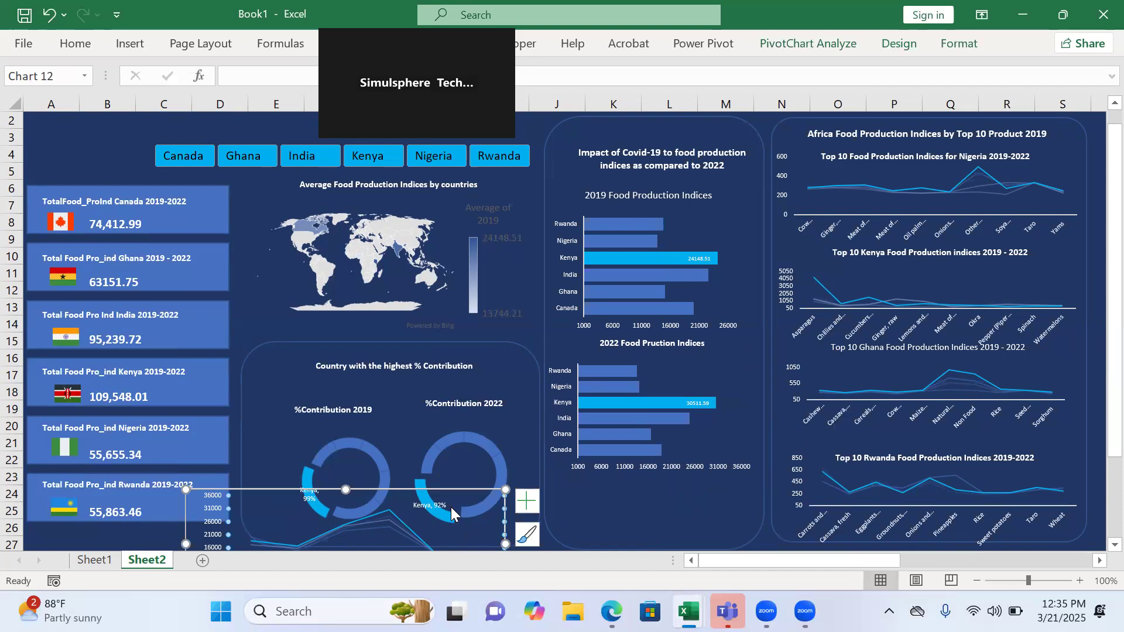
{"action": "left_click", "coordinate": [281, 507]}
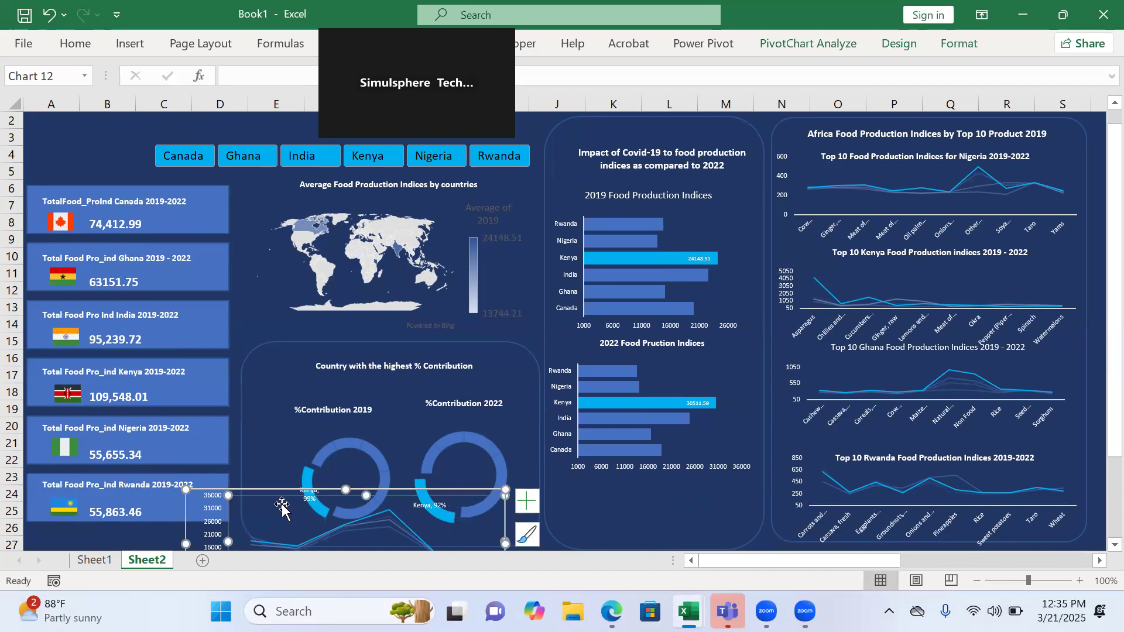
{"action": "left_click_drag", "start_coordinate": [199, 505], "coordinate": [579, 479]}
{"action": "left_click_drag", "start_coordinate": [1097, 452], "coordinate": [1097, 518]}
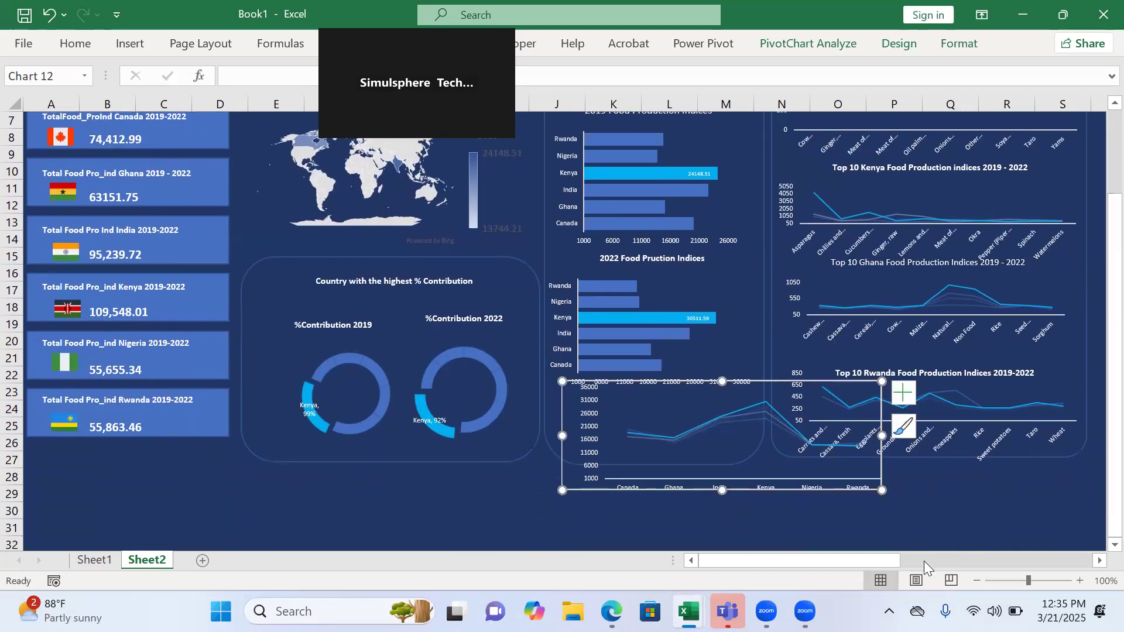
{"action": "left_click_drag", "start_coordinate": [880, 490], "coordinate": [756, 468]}
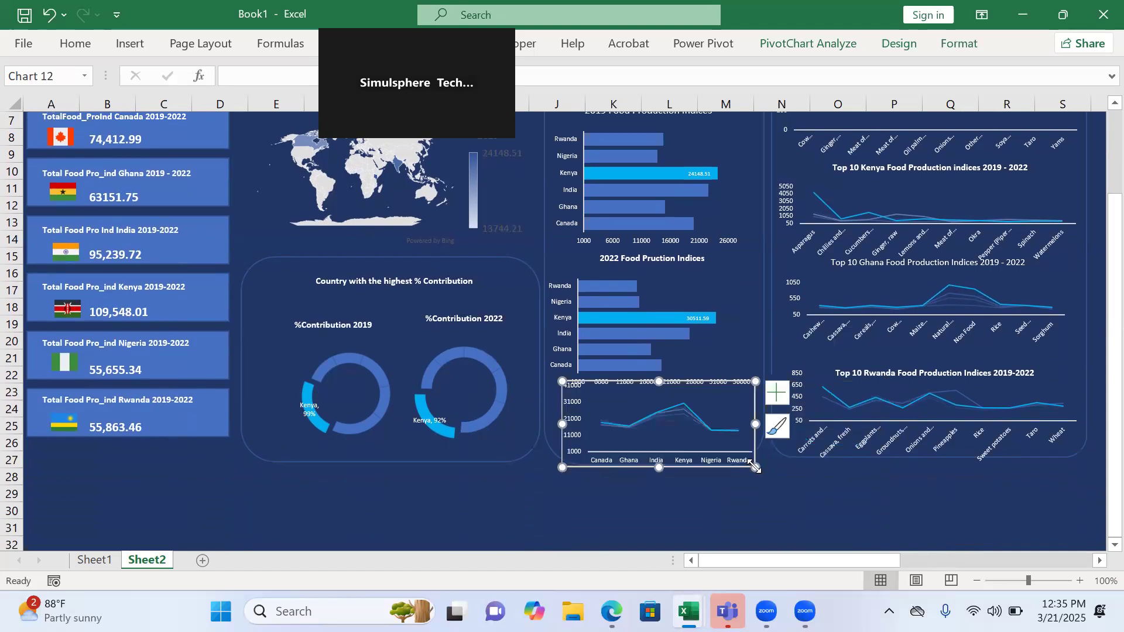
Step: Reduce the heights of the 2022 and 2019 bar charts slightly by raising their lower edges
{"action": "left_click", "coordinate": [660, 280]}
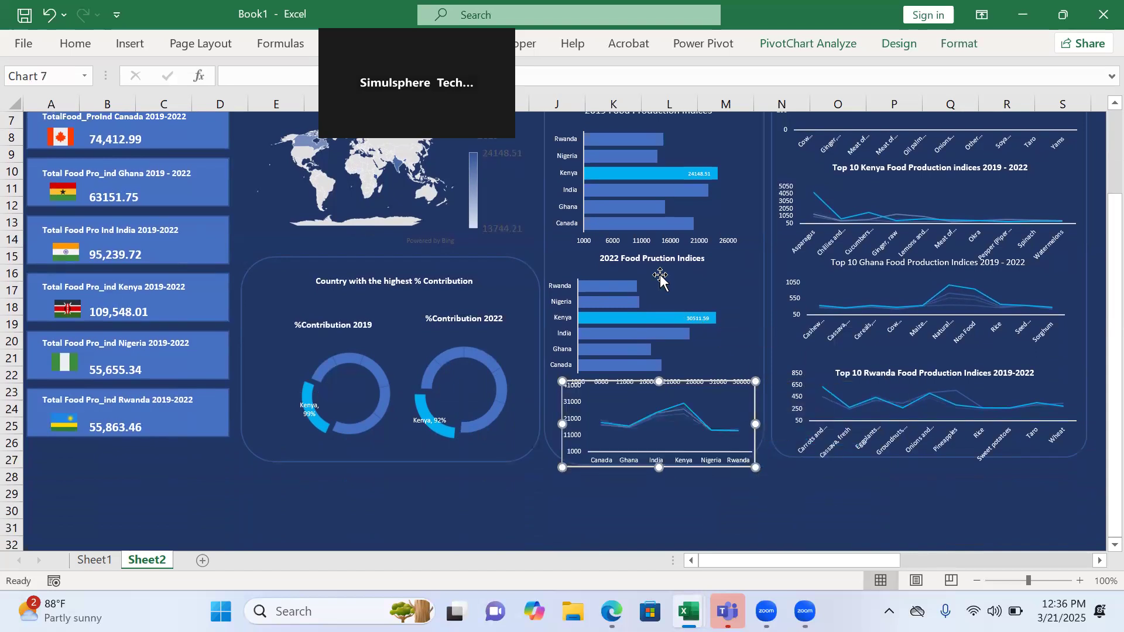
{"action": "left_click", "coordinate": [660, 279]}
{"action": "left_click_drag", "start_coordinate": [652, 395], "coordinate": [653, 376]}
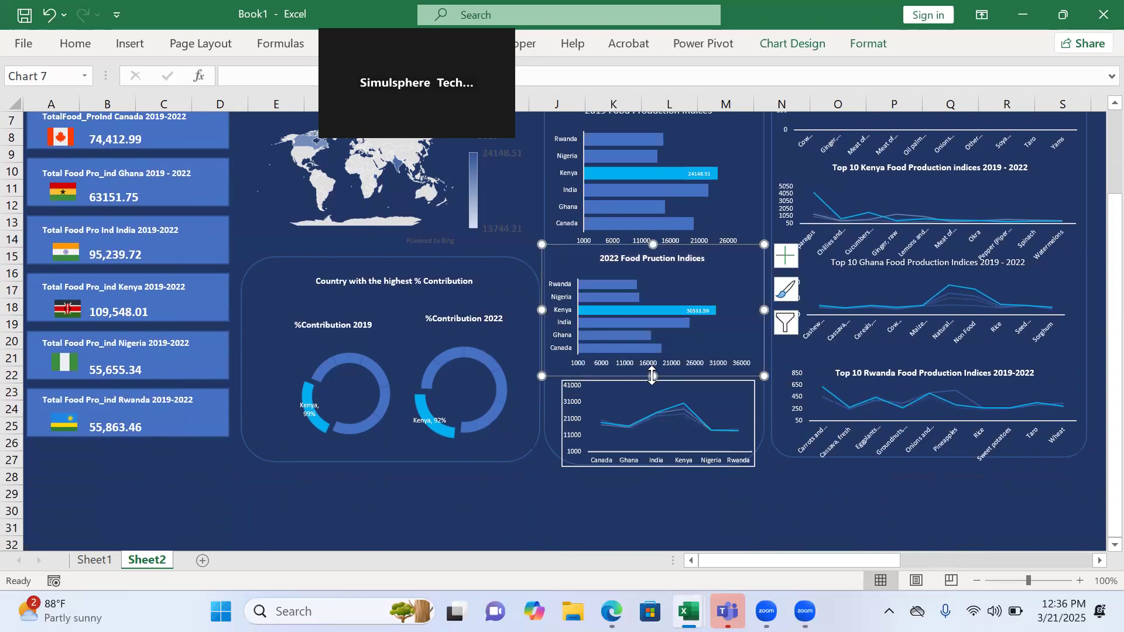
{"action": "left_click", "coordinate": [640, 155]}
{"action": "left_click_drag", "start_coordinate": [650, 254], "coordinate": [648, 239]}
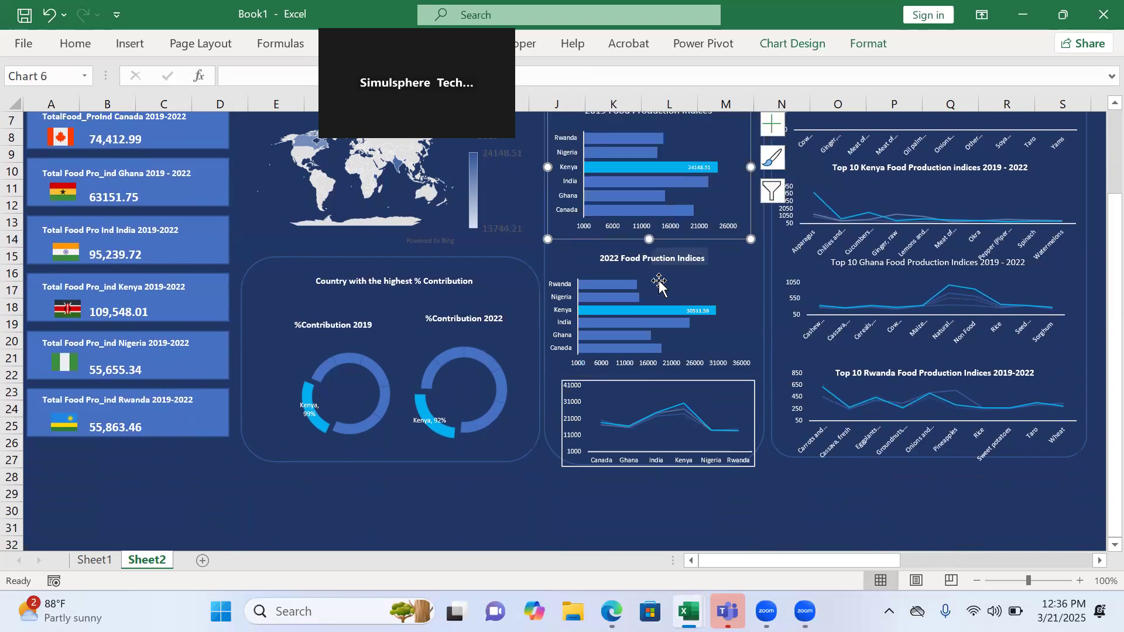
Step: Move the 2022 bar chart up toward the 2019 chart, and bring the line PivotChart up directly beneath it
{"action": "left_click", "coordinate": [655, 279]}
{"action": "left_click", "coordinate": [563, 252]}
{"action": "left_click_drag", "start_coordinate": [563, 252], "coordinate": [563, 247]}
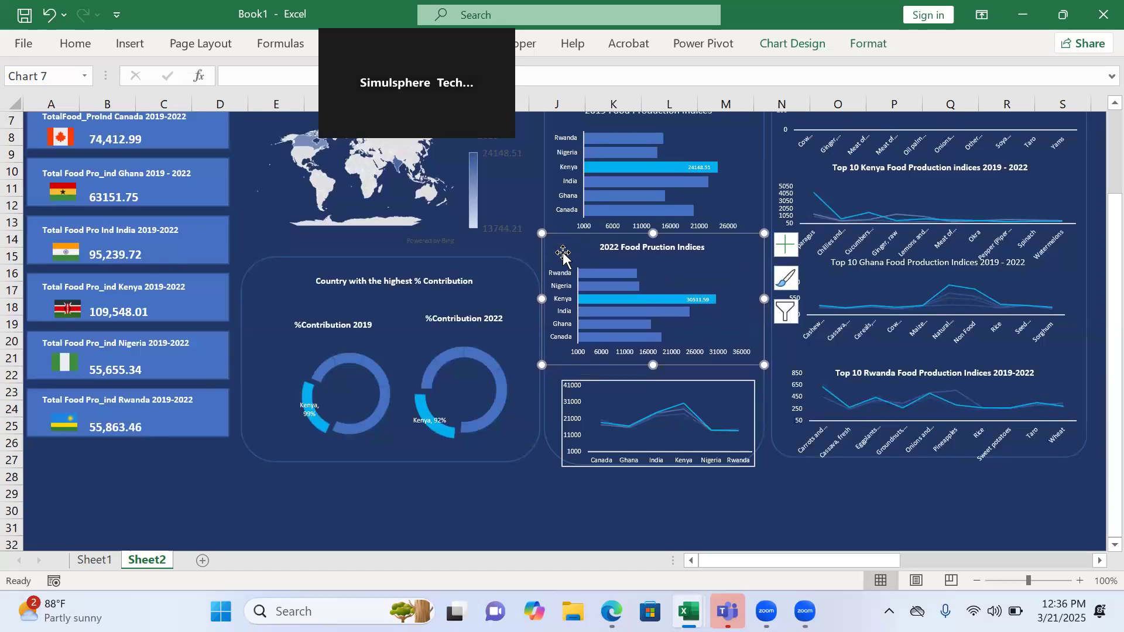
{"action": "left_click", "coordinate": [704, 383]}
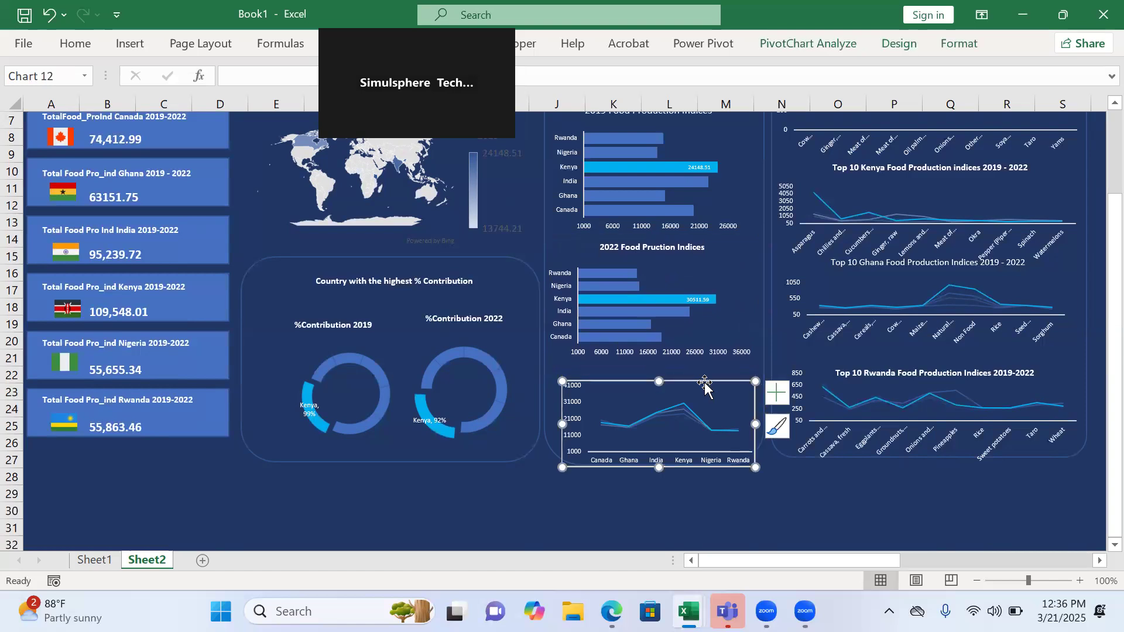
{"action": "left_click_drag", "start_coordinate": [703, 383], "coordinate": [702, 367]}
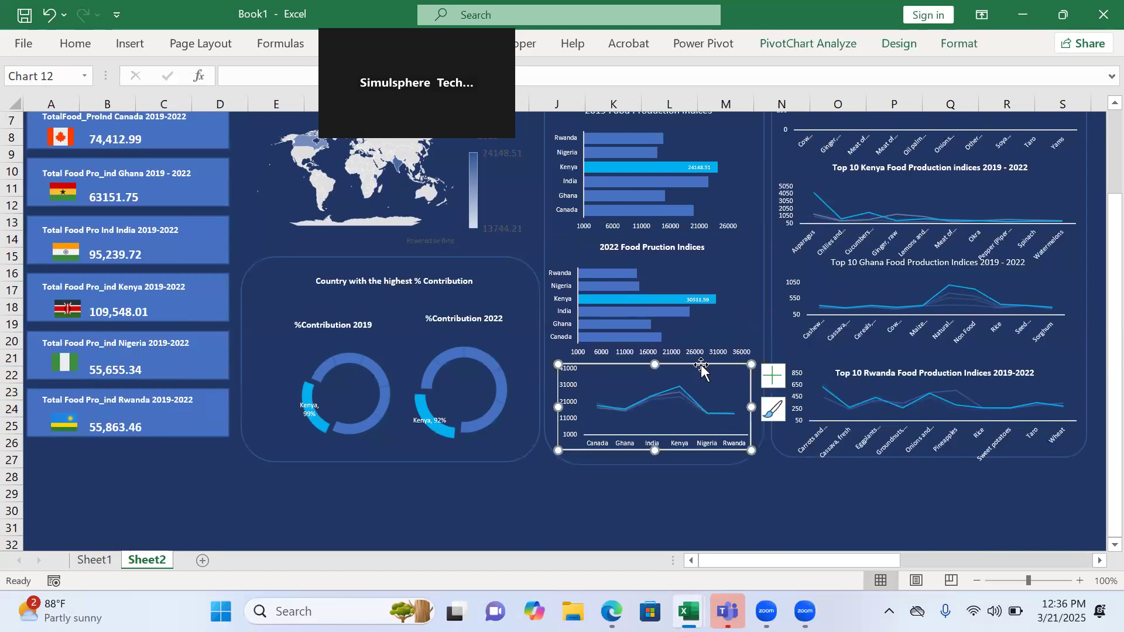
Step: Remove the line PivotChart's border by setting its chart area outline to no line
{"action": "left_click", "coordinate": [949, 45]}
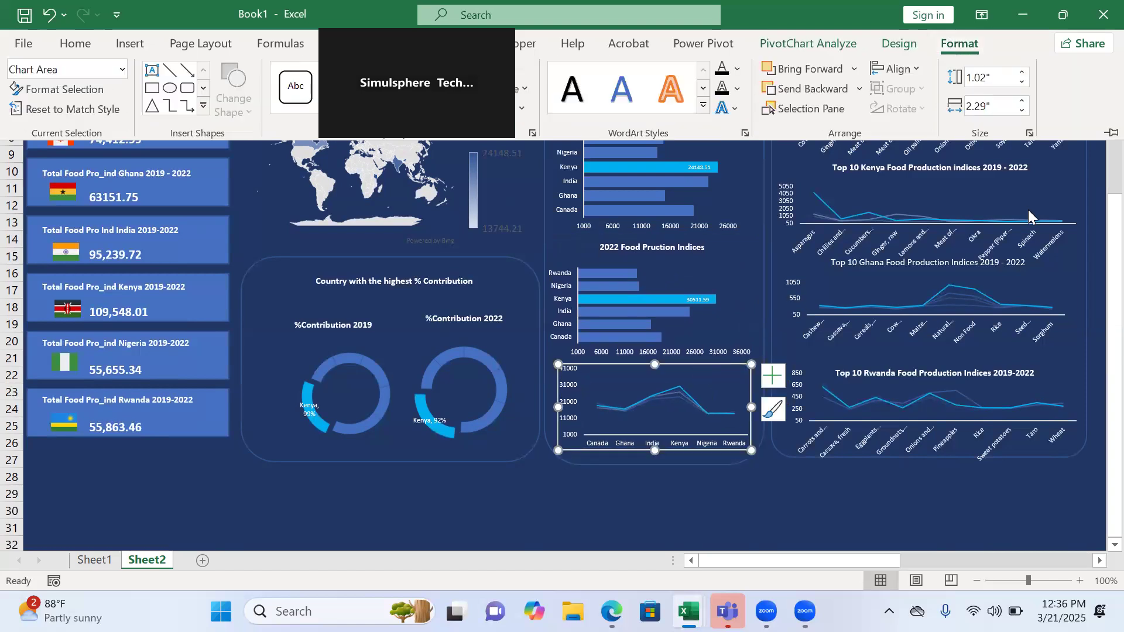
{"action": "left_click", "coordinate": [64, 89]}
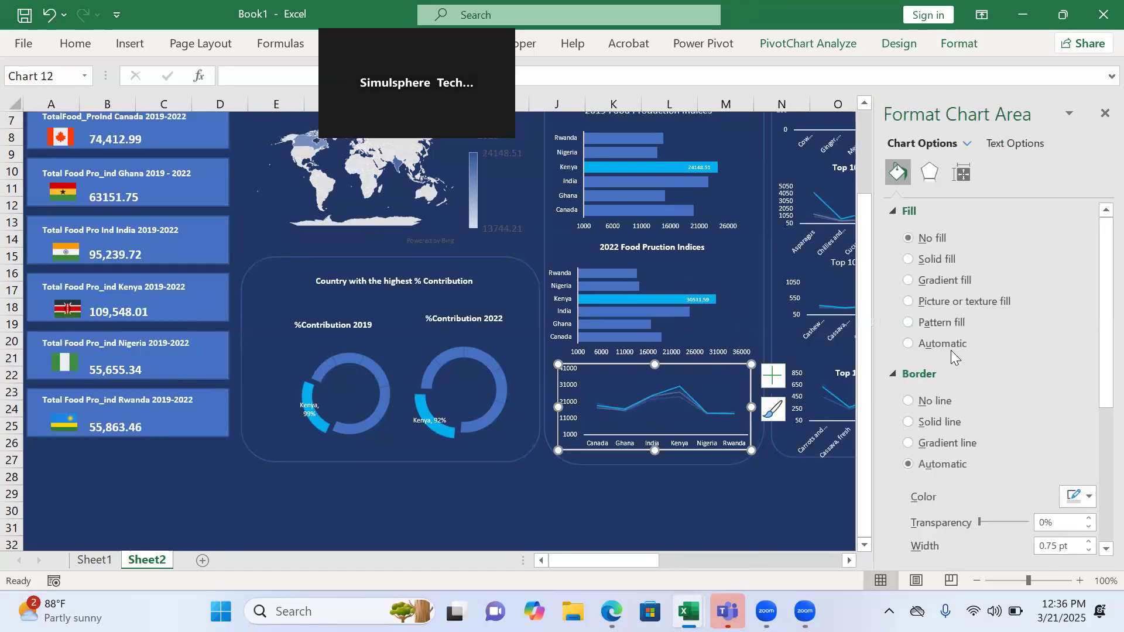
{"action": "left_click", "coordinate": [908, 402]}
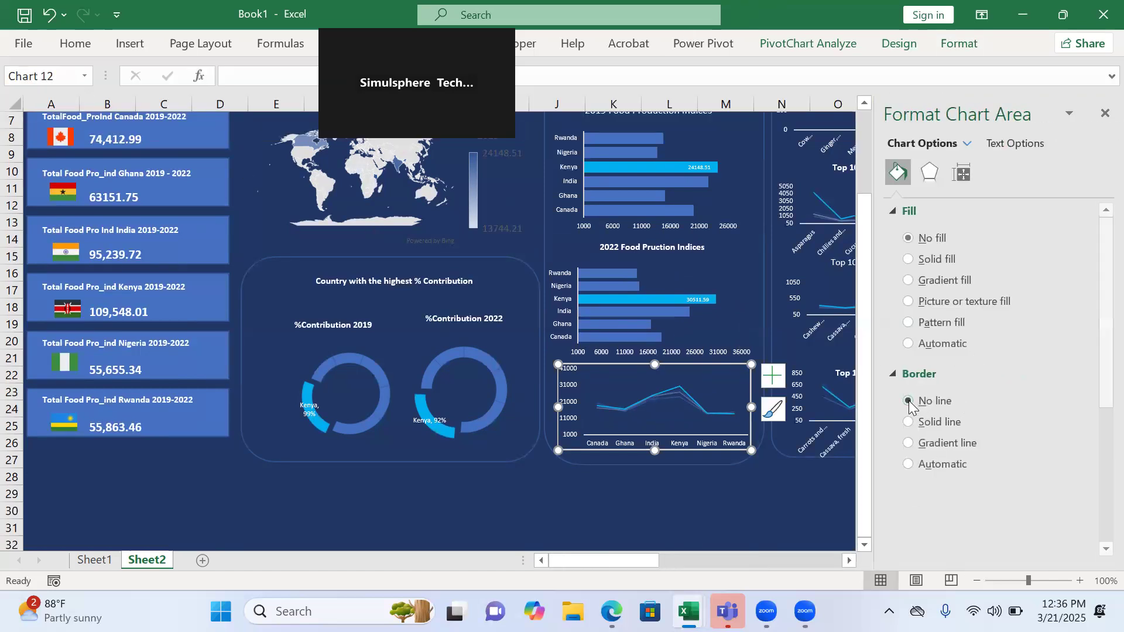
Step: Add a chart title to the line PivotChart reading "Avg. Food Prod. Indices 2019-2022"
{"action": "left_click", "coordinate": [773, 375]}
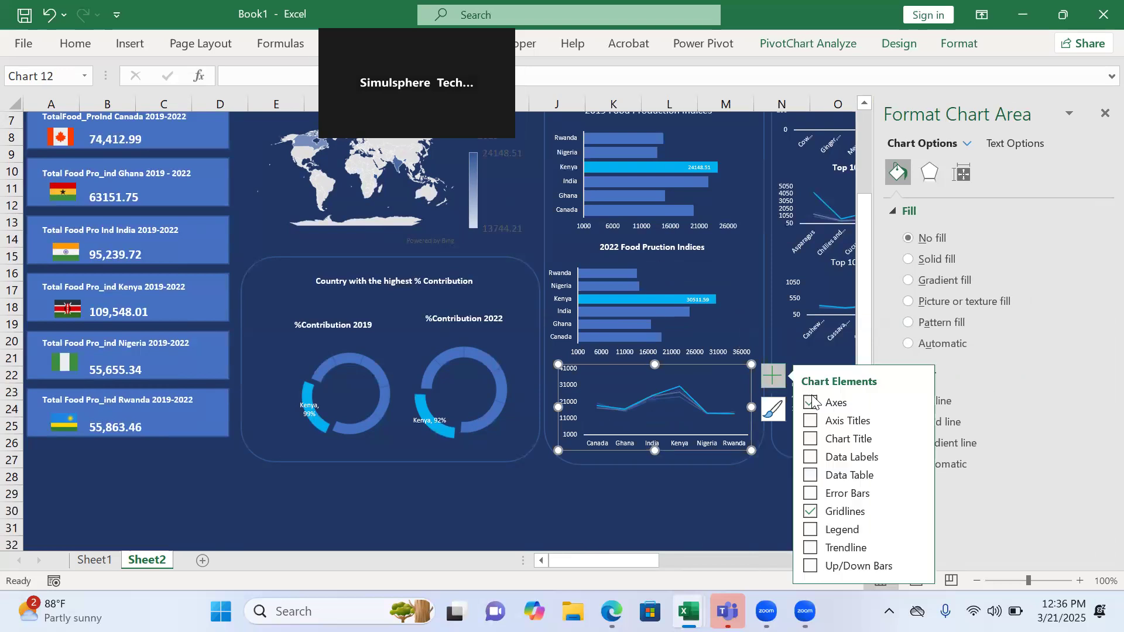
{"action": "left_click", "coordinate": [844, 443]}
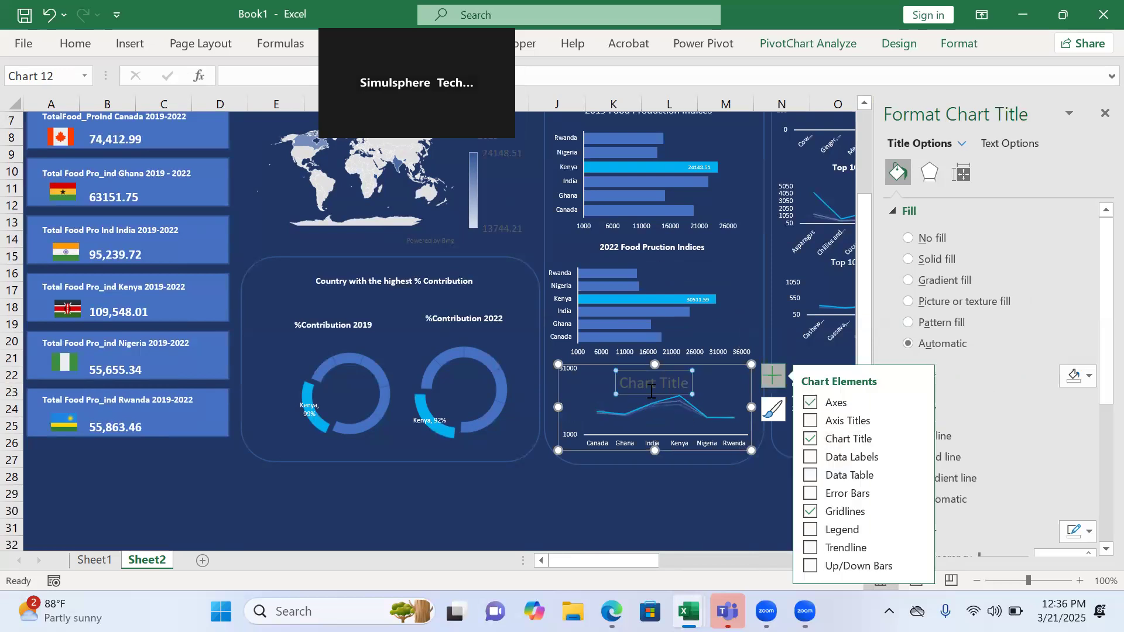
{"action": "left_click", "coordinate": [665, 389]}
{"action": "key", "text": "BackSpace"}
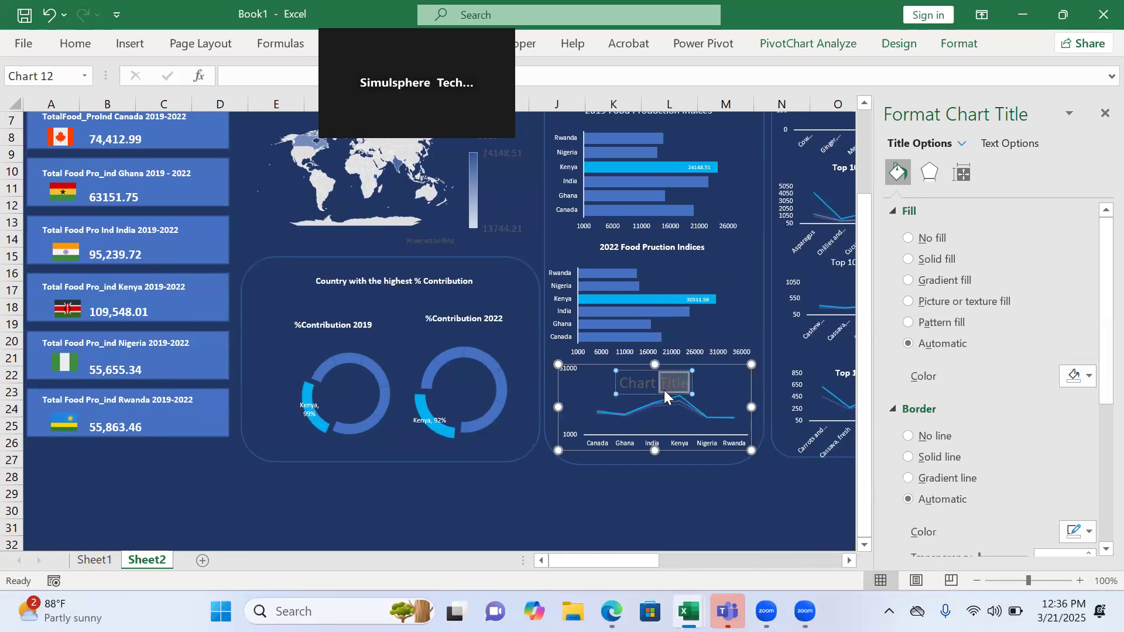
{"action": "key", "text": "BackSpace"}
{"action": "key", "text": "BackSpace"}
{"action": "key", "text": "BackSpace"}
{"action": "key", "text": "BackSpace"}
{"action": "key", "text": "BackSpace"}
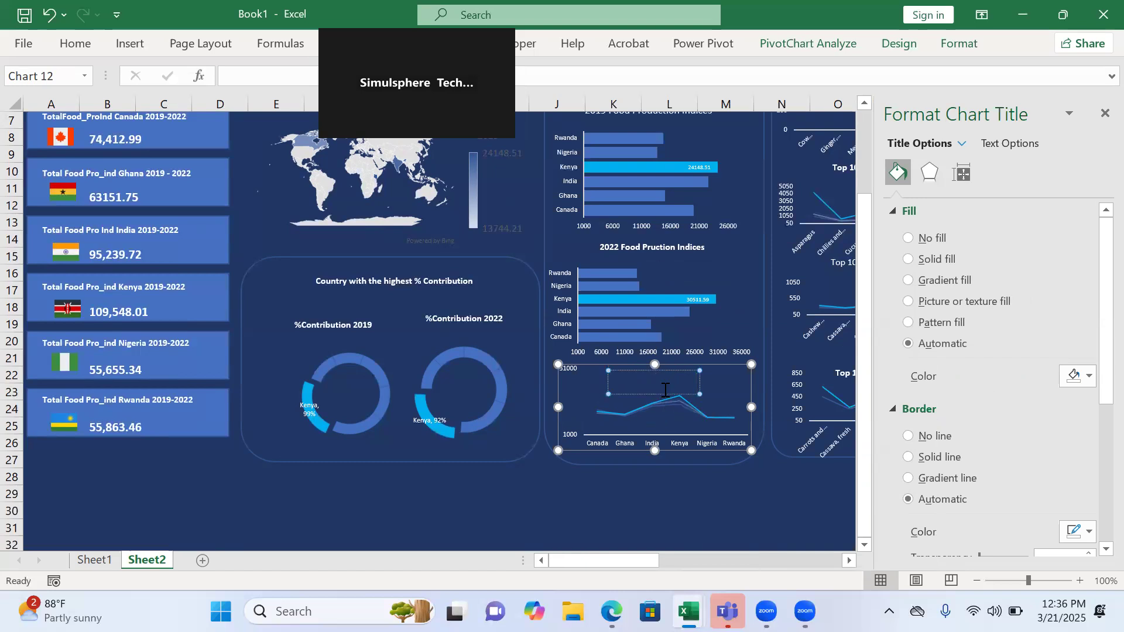
{"action": "type", "text": "Avg"}
{"action": "key", "text": "Escape"}
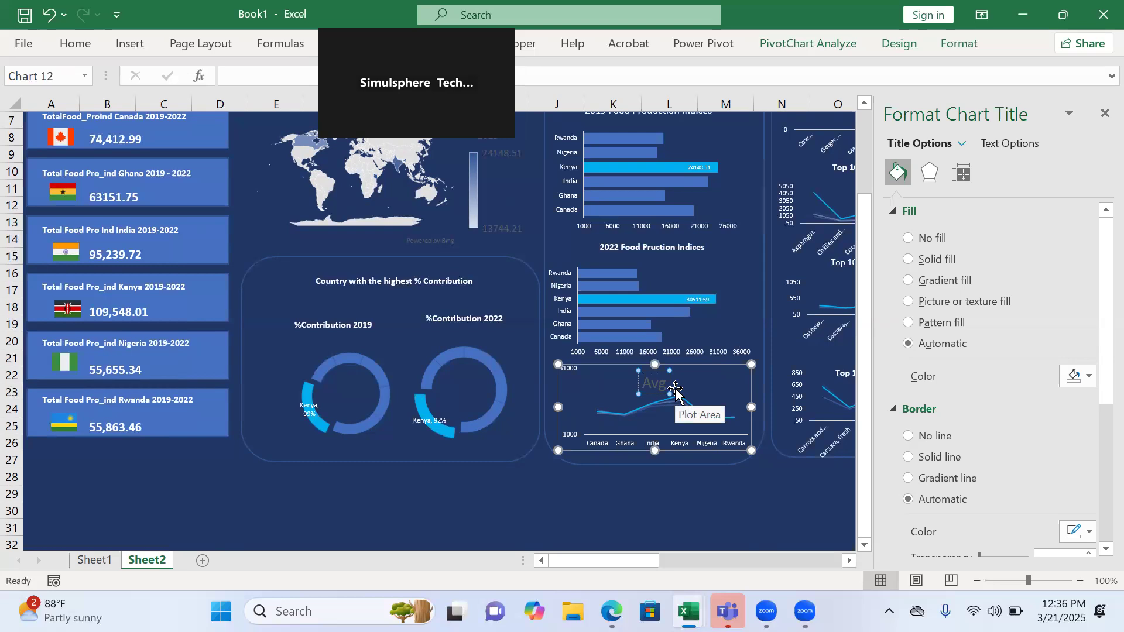
{"action": "left_click", "coordinate": [676, 389]}
{"action": "type", "text": ". F"}
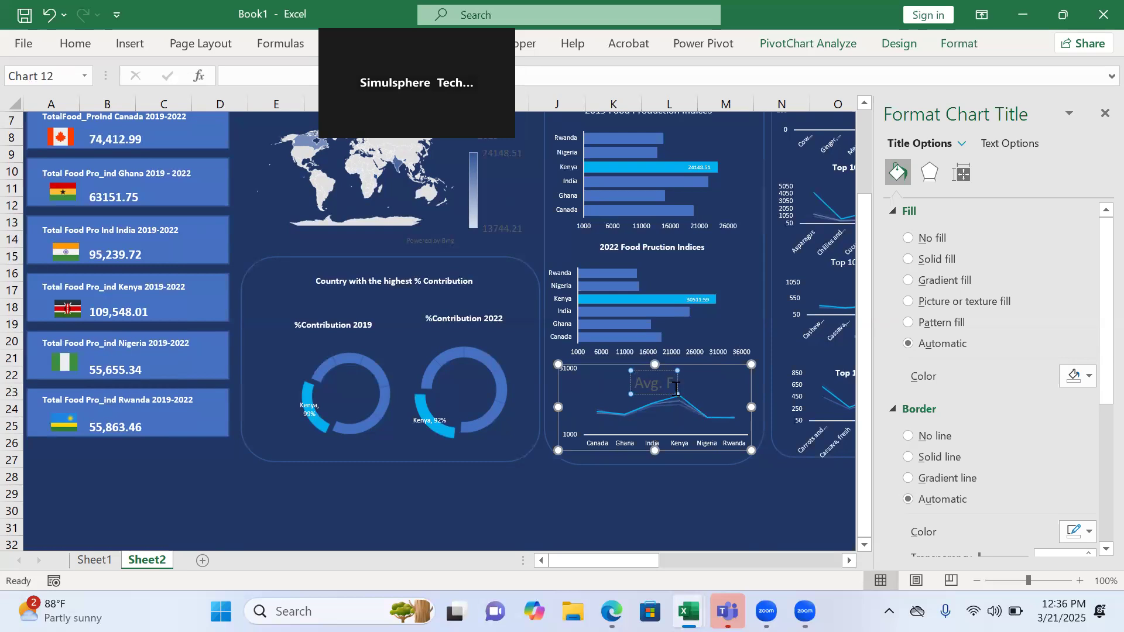
{"action": "type", "text": "ood Prod. In"}
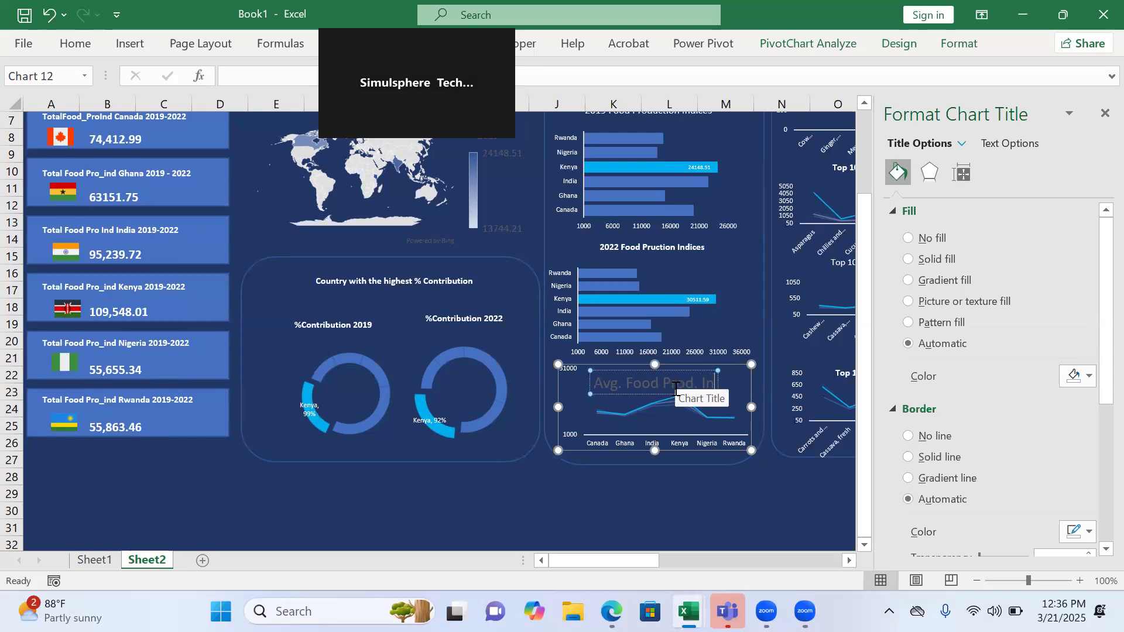
{"action": "type", "text": "dices 2019-2022"}
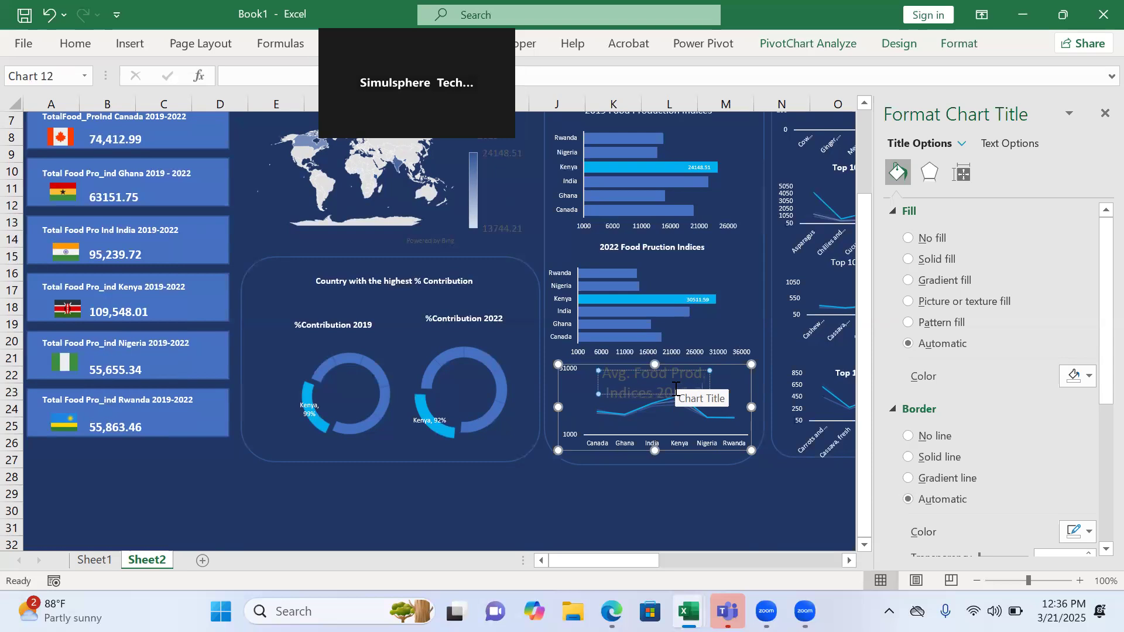
{"action": "left_click", "coordinate": [710, 543]}
Step: Format the line PivotChart's title as 8 pt bold white text and close the formatting pane
{"action": "left_click", "coordinate": [698, 387]}
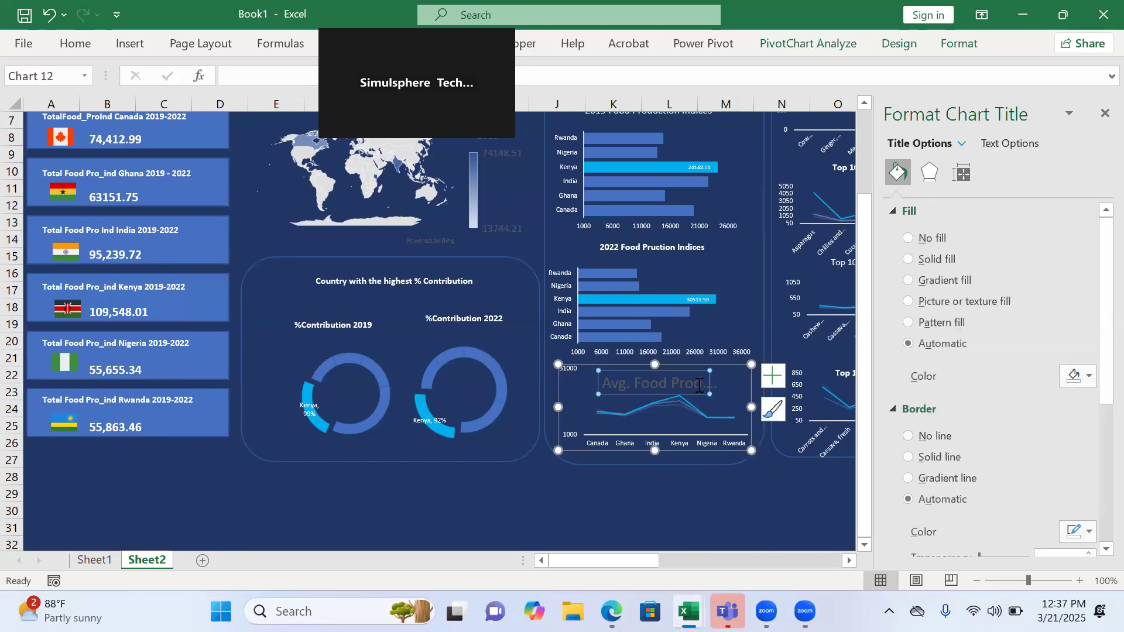
{"action": "triple_click", "coordinate": [699, 385]}
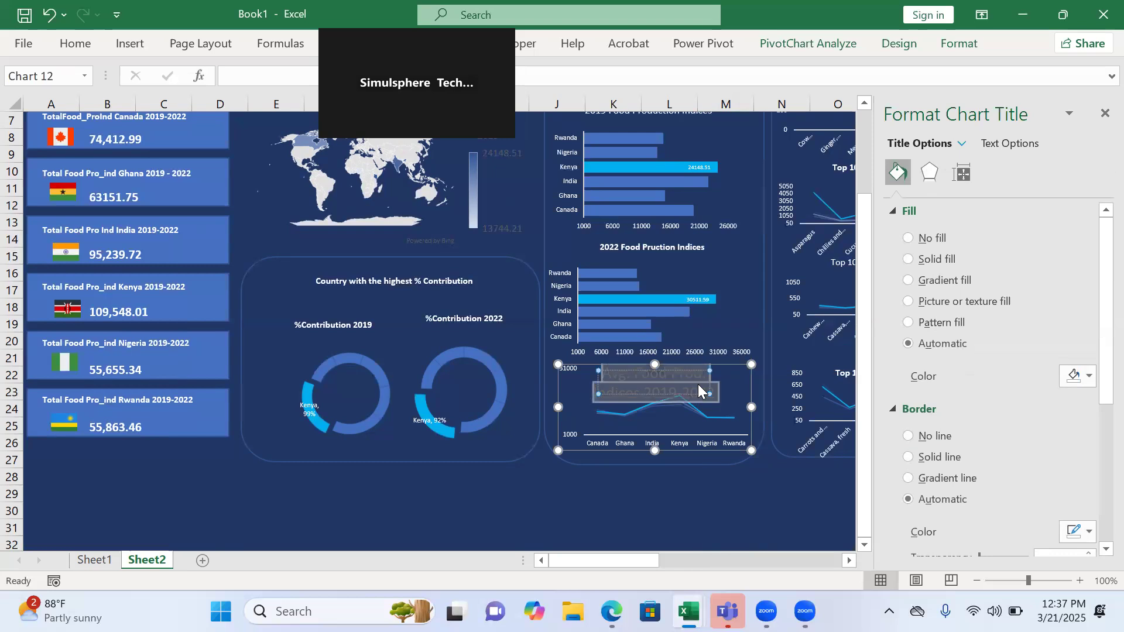
{"action": "left_click", "coordinate": [75, 45]}
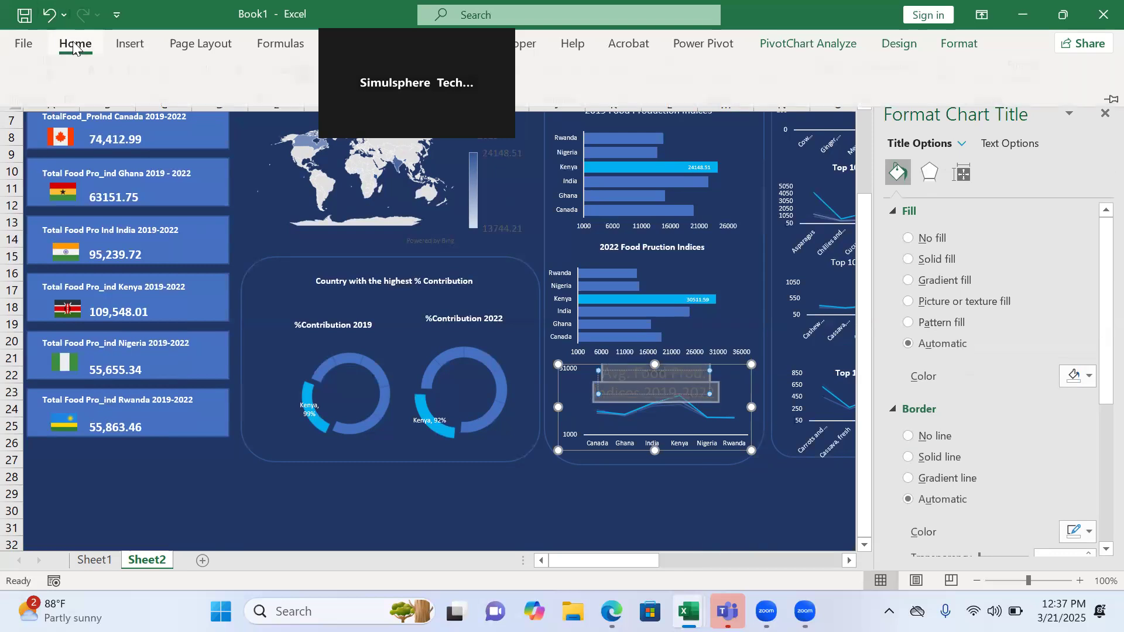
{"action": "left_click", "coordinate": [223, 77]}
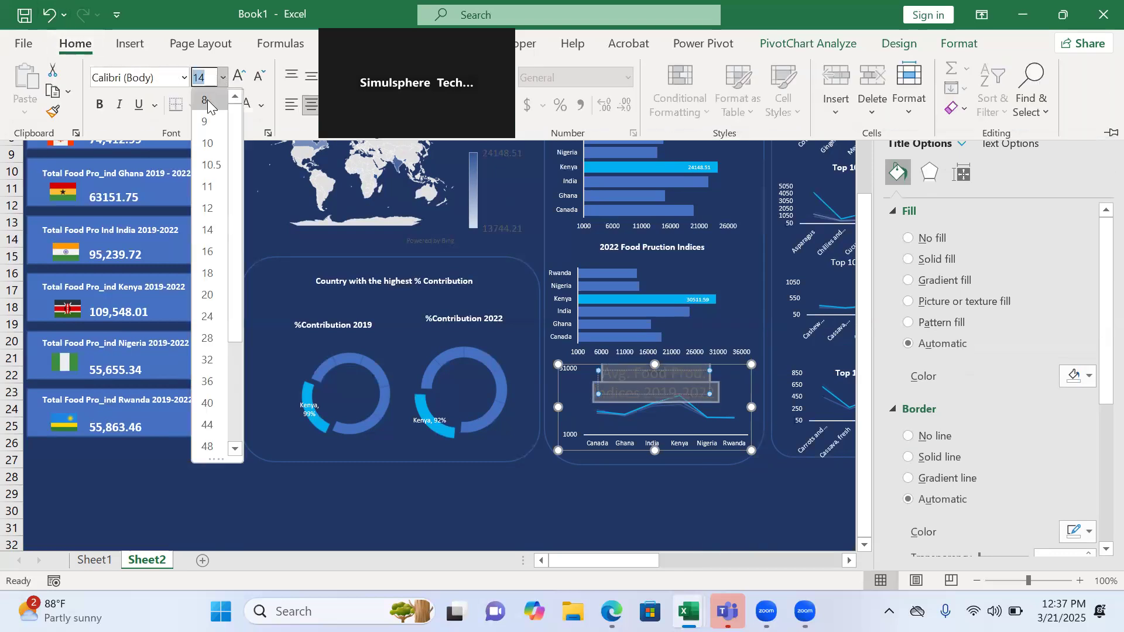
{"action": "left_click", "coordinate": [207, 101]}
{"action": "left_click", "coordinate": [245, 111]}
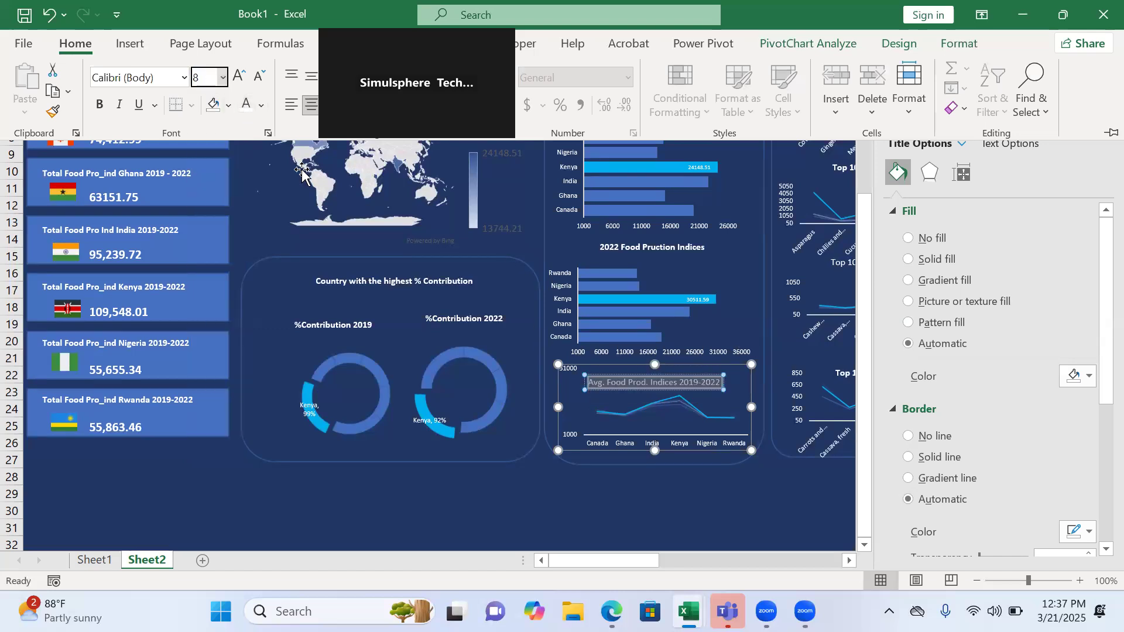
{"action": "left_click", "coordinate": [100, 104]}
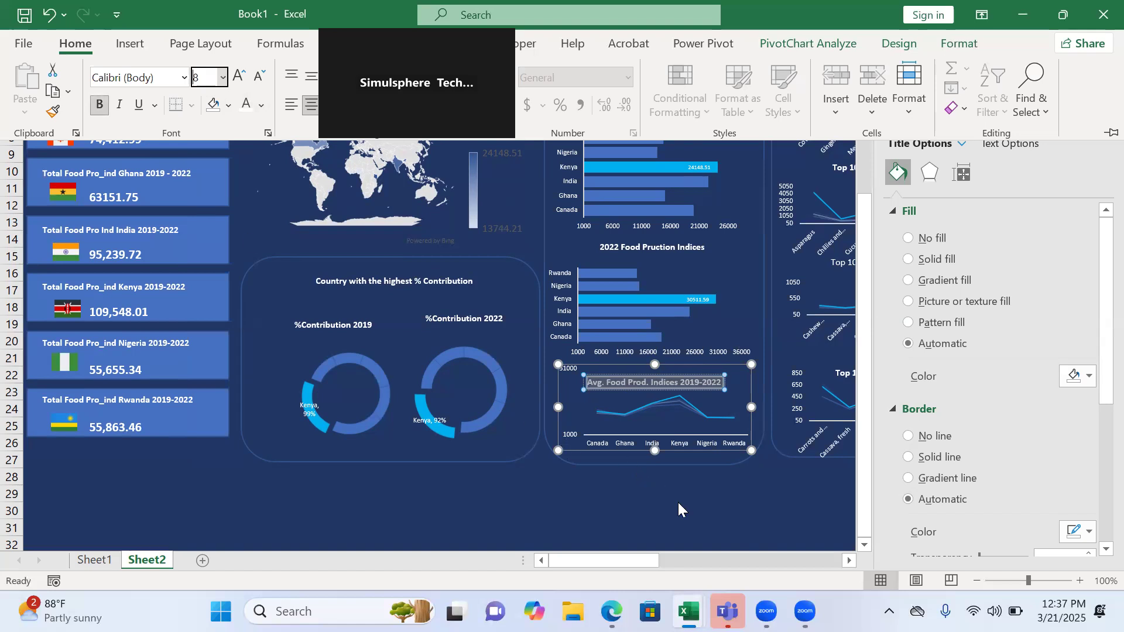
{"action": "key", "text": "ctrl+F1"}
{"action": "left_click", "coordinate": [685, 510]}
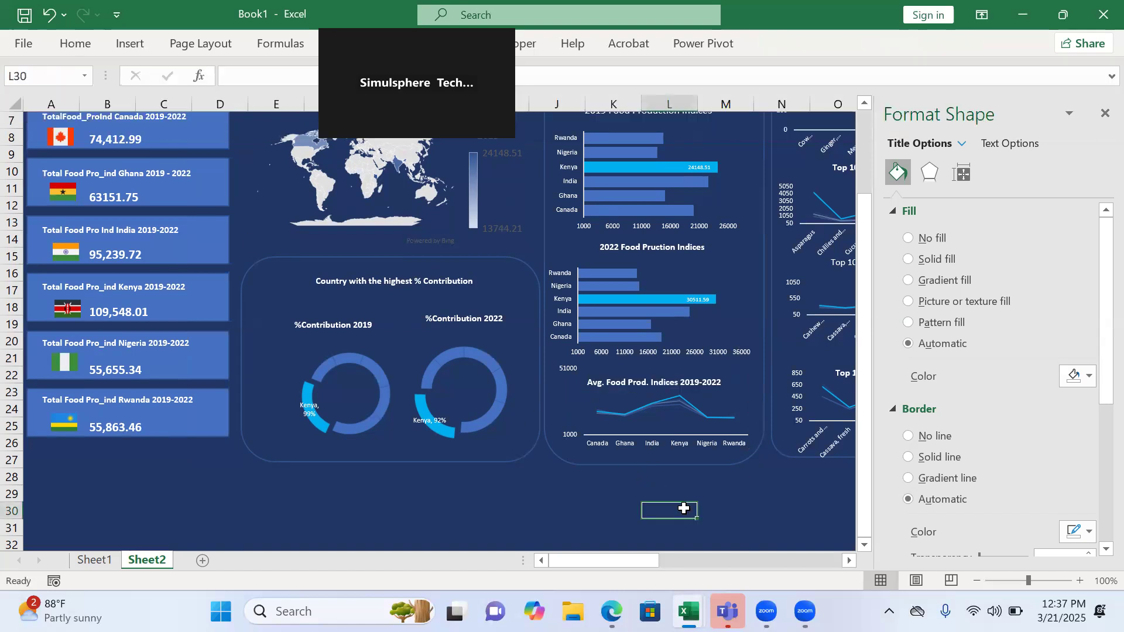
{"action": "left_click", "coordinate": [1100, 117]}
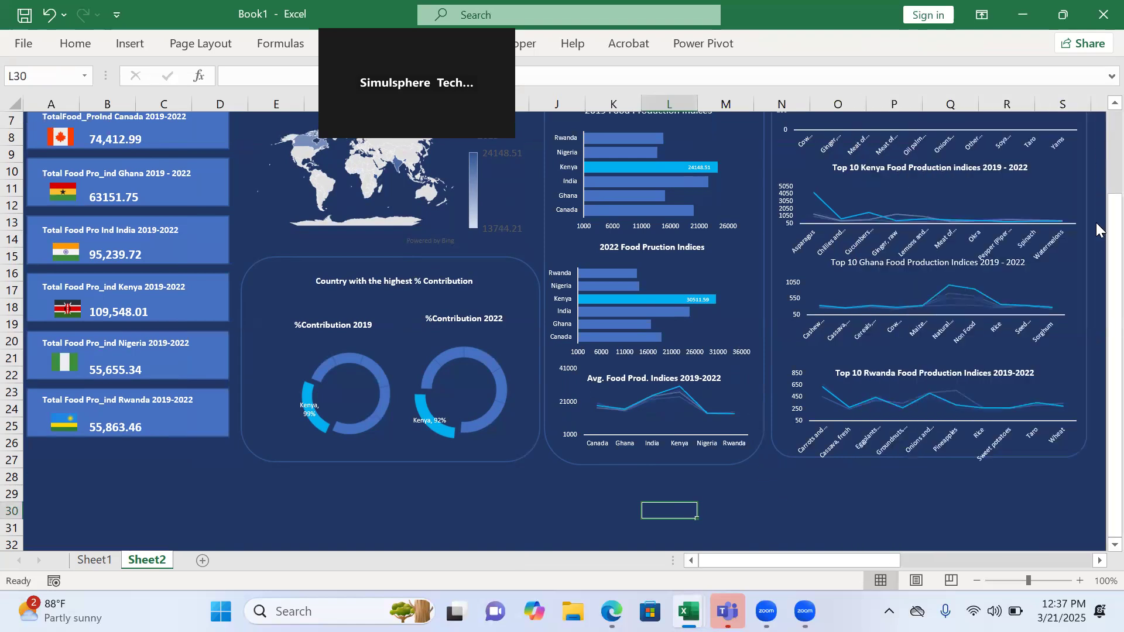
Step: Draw a text box about 0.33 inches tall in the empty area above the country slicer, spanning roughly columns A to I
{"action": "left_click_drag", "start_coordinate": [1099, 217], "coordinate": [1097, 7]}
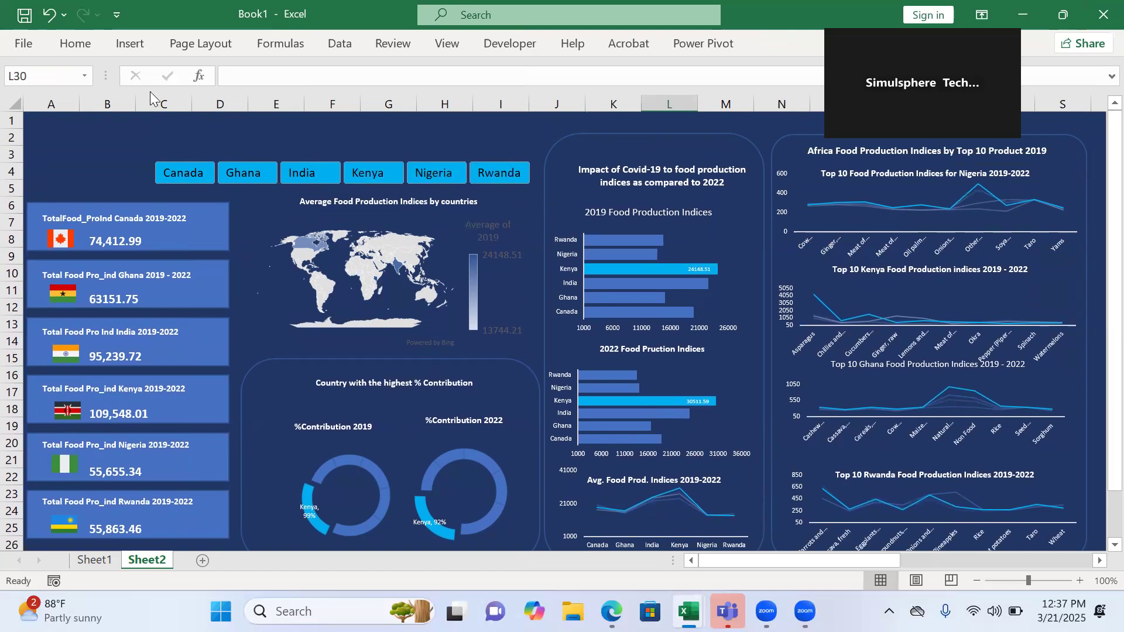
{"action": "left_click", "coordinate": [111, 45]}
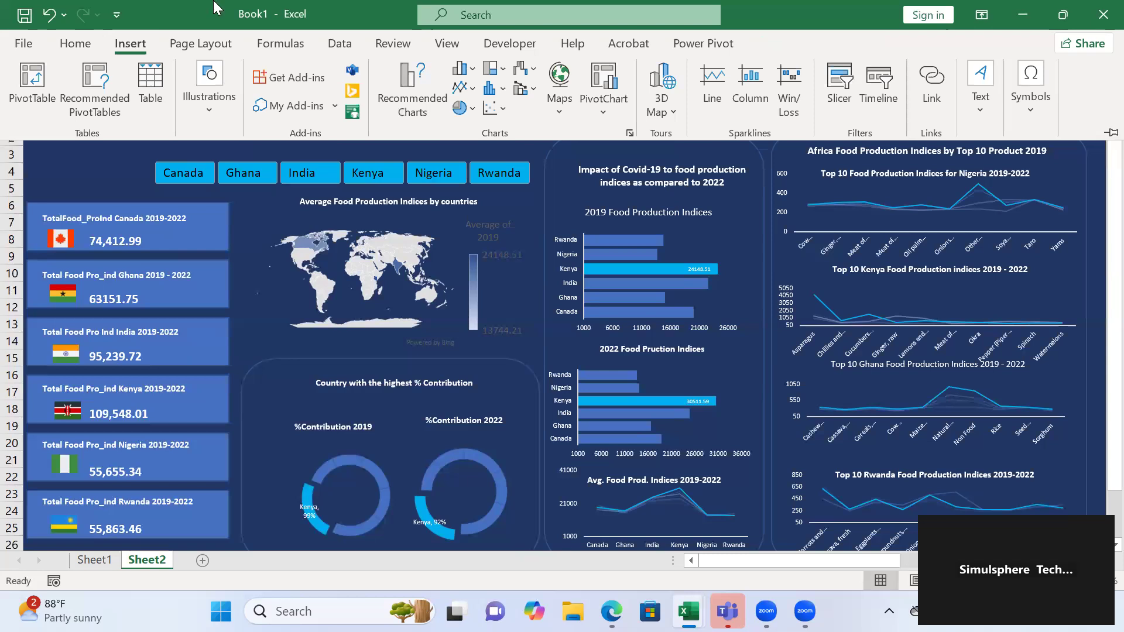
{"action": "left_click", "coordinate": [987, 121]}
{"action": "left_click", "coordinate": [912, 180]}
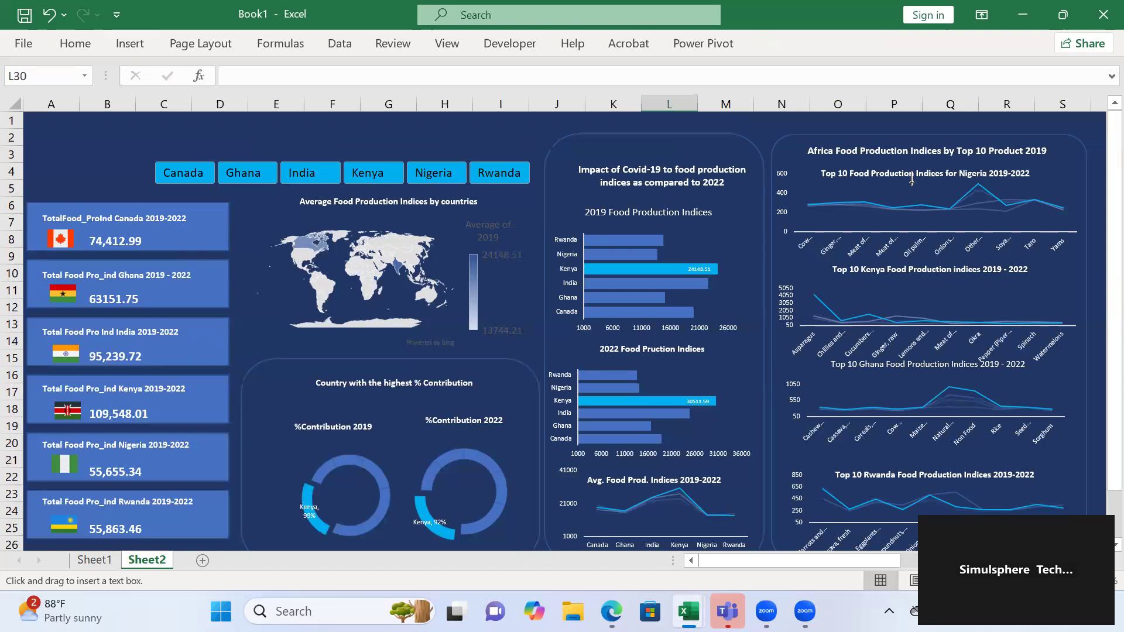
{"action": "left_click_drag", "start_coordinate": [69, 123], "coordinate": [532, 150]}
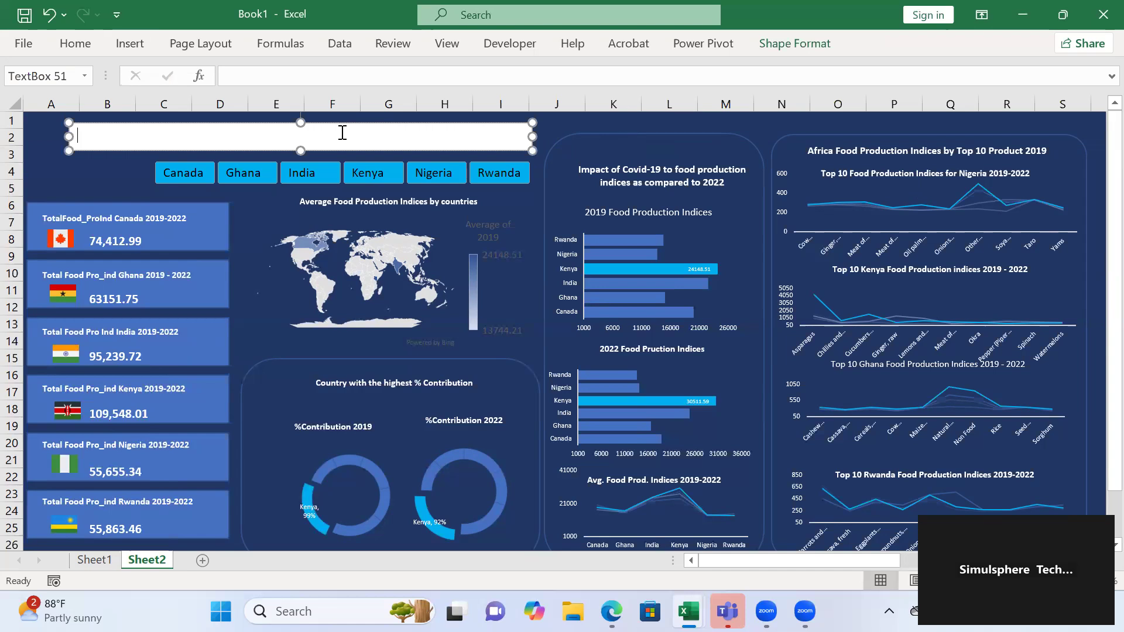
Step: Enter "World Food Production Indices| Nigeria, Ghana,Kenya, Canada, Rwanda, India According FAO" as the dashboard title and extend its box to column A's left edge
{"action": "type", "text": "World Food Productio"}
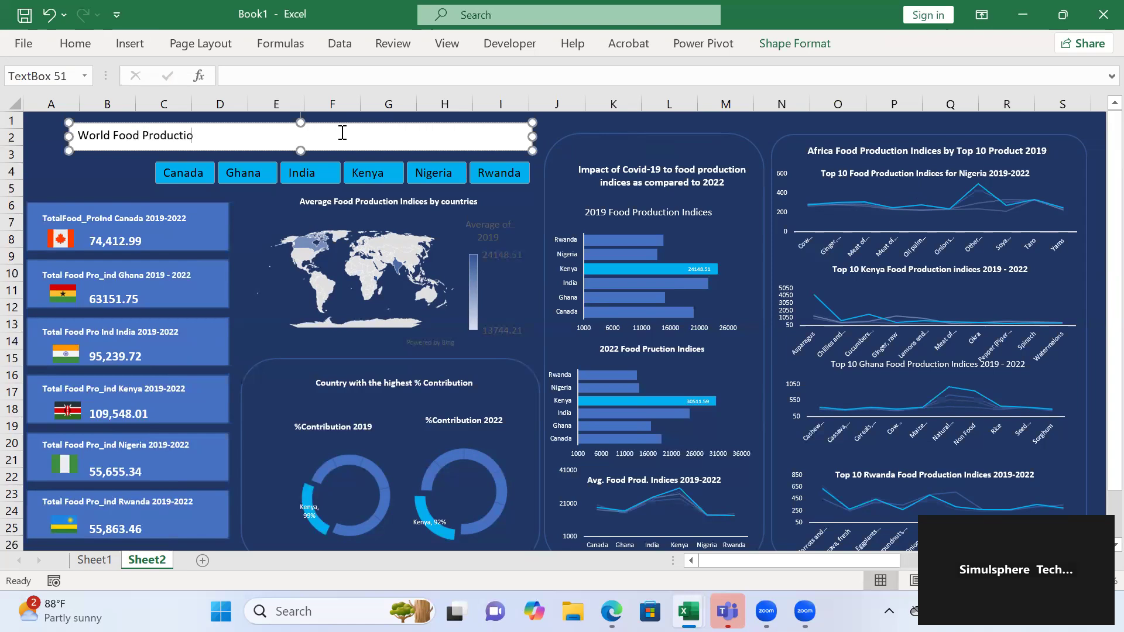
{"action": "type", "text": "n Indices "}
{"action": "type", "text": " Nigeria, Ghana,Kenya, Canda"}
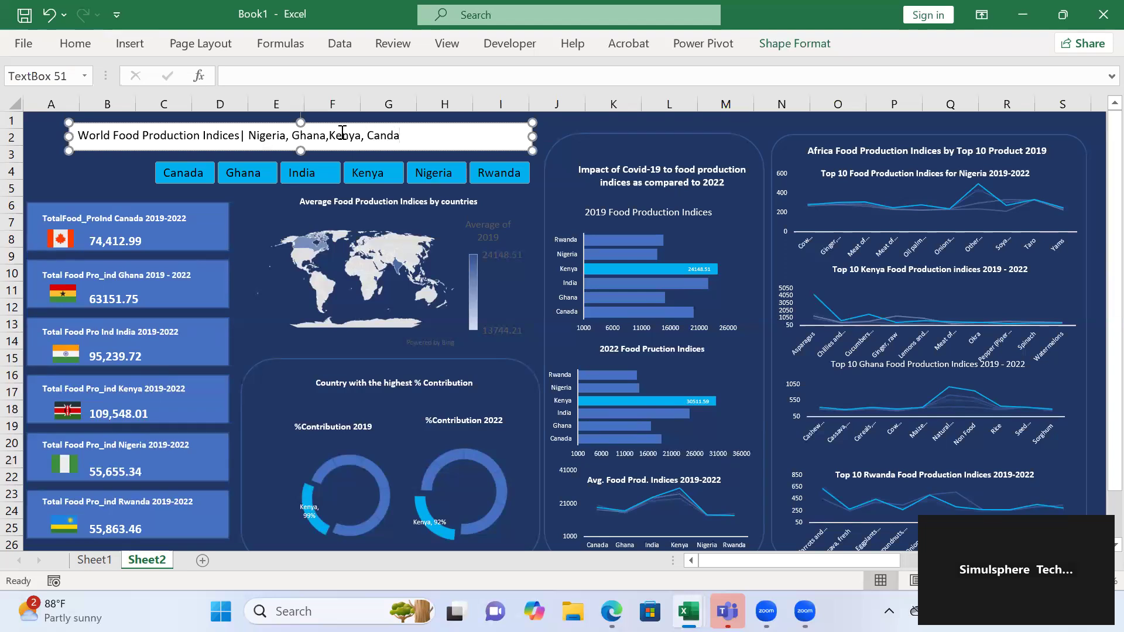
{"action": "key", "text": "BackSpace"}
{"action": "key", "text": "BackSpace"}
{"action": "type", "text": "ada, Rwanfa"}
{"action": "key", "text": "BackSpace"}
{"action": "key", "text": "BackSpace"}
{"action": "key", "text": "BackSpace"}
{"action": "key", "text": "BackSpace"}
{"action": "type", "text": "nda, India"}
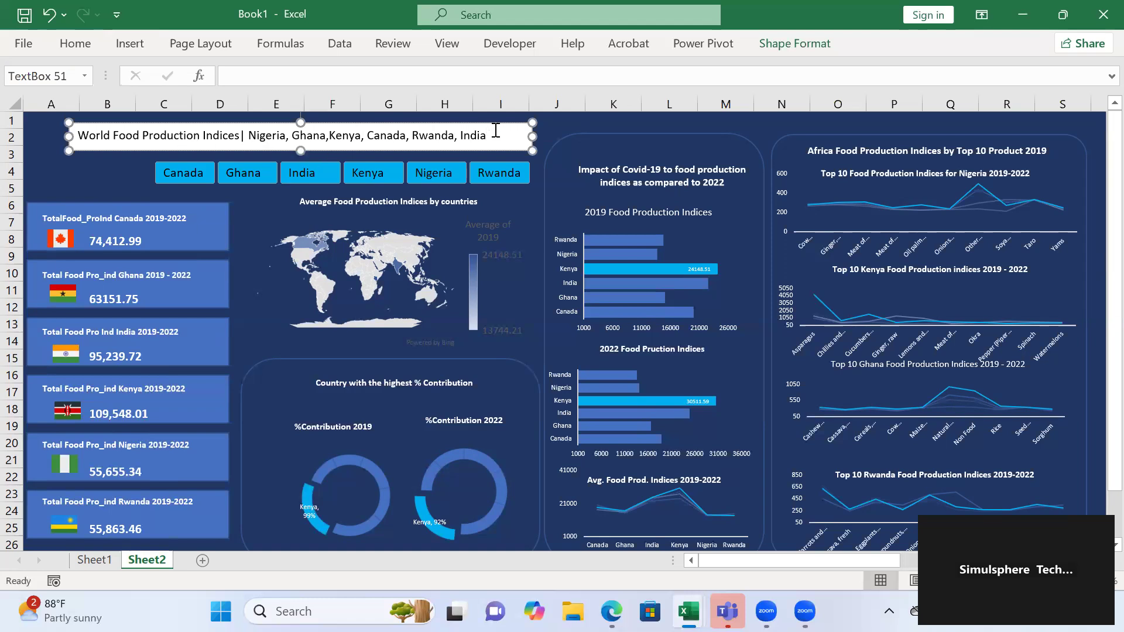
{"action": "type", "text": "According FA"}
{"action": "left_click_drag", "start_coordinate": [68, 137], "coordinate": [27, 141]}
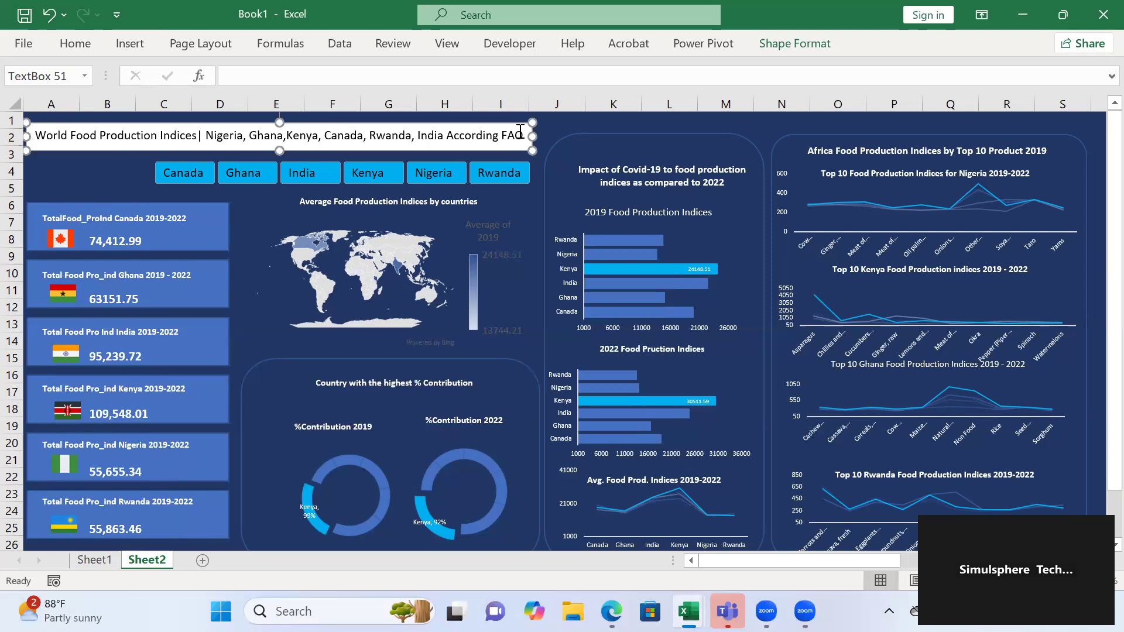
Step: Format the whole dashboard title text as bold, white, 12 pt
{"action": "left_click_drag", "start_coordinate": [524, 133], "coordinate": [34, 135]}
{"action": "left_click", "coordinate": [73, 49]}
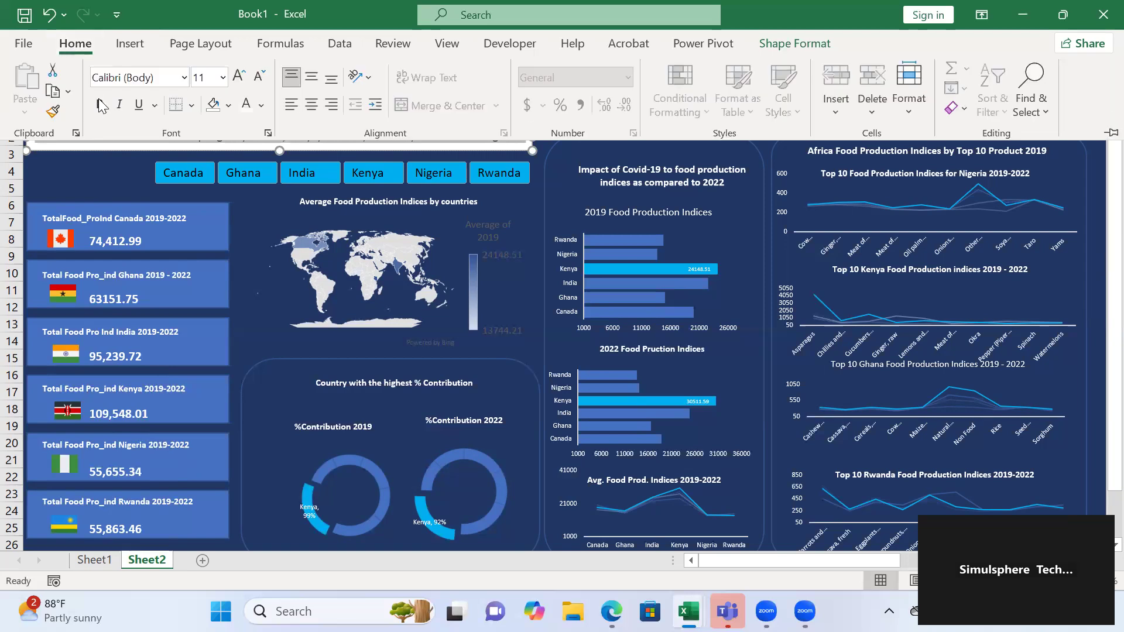
{"action": "left_click", "coordinate": [102, 111]}
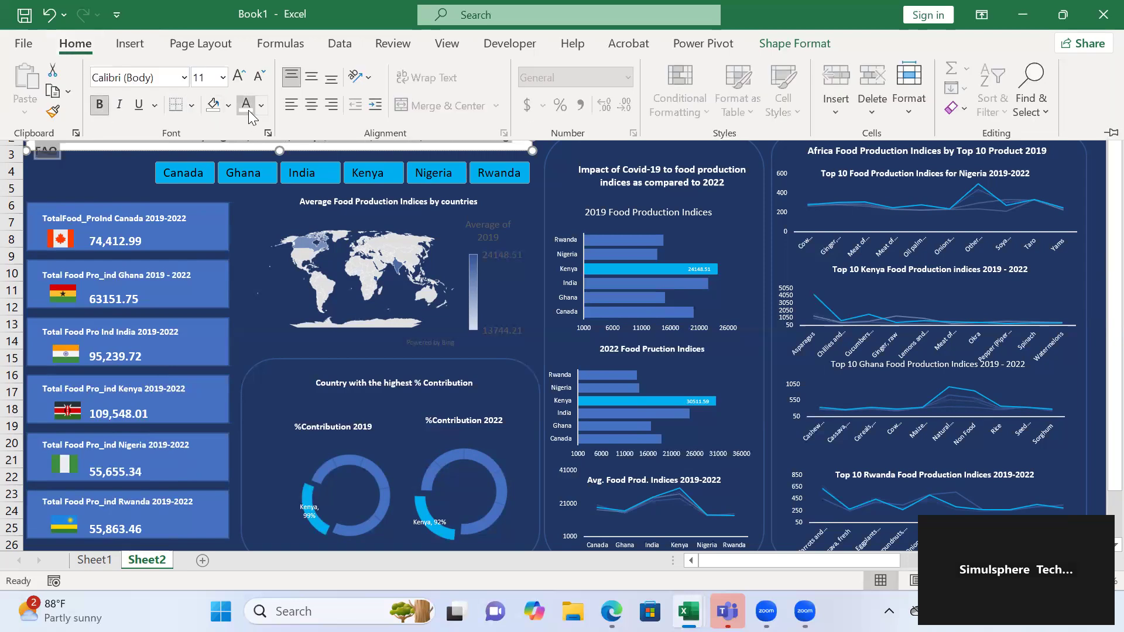
{"action": "left_click", "coordinate": [222, 78]}
{"action": "left_click", "coordinate": [213, 200]}
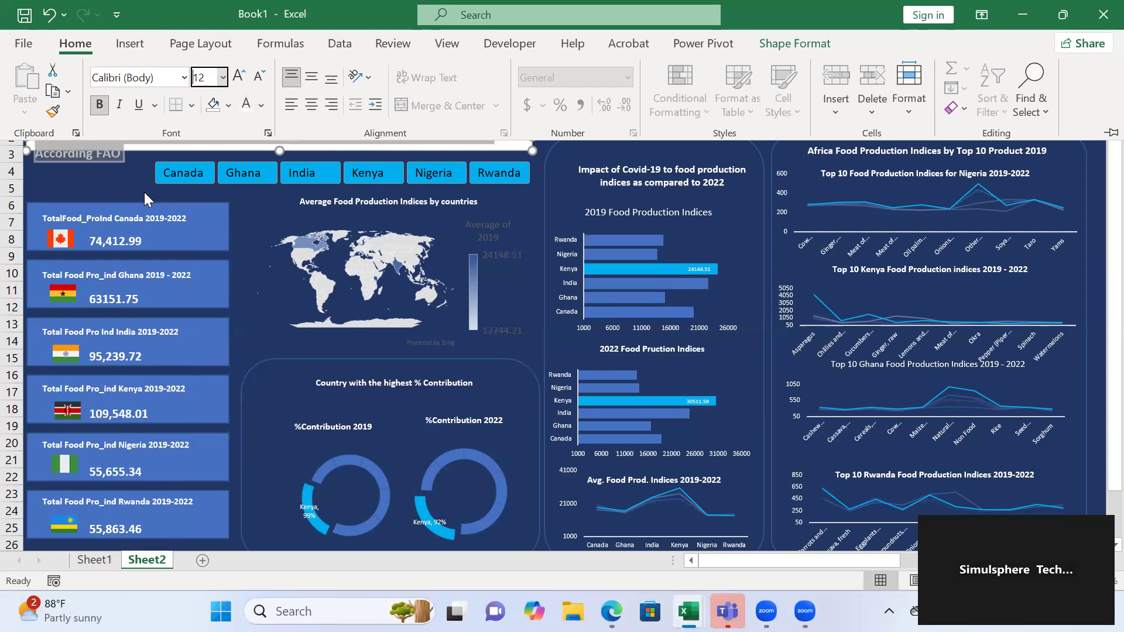
{"action": "key", "text": "ctrl+F1"}
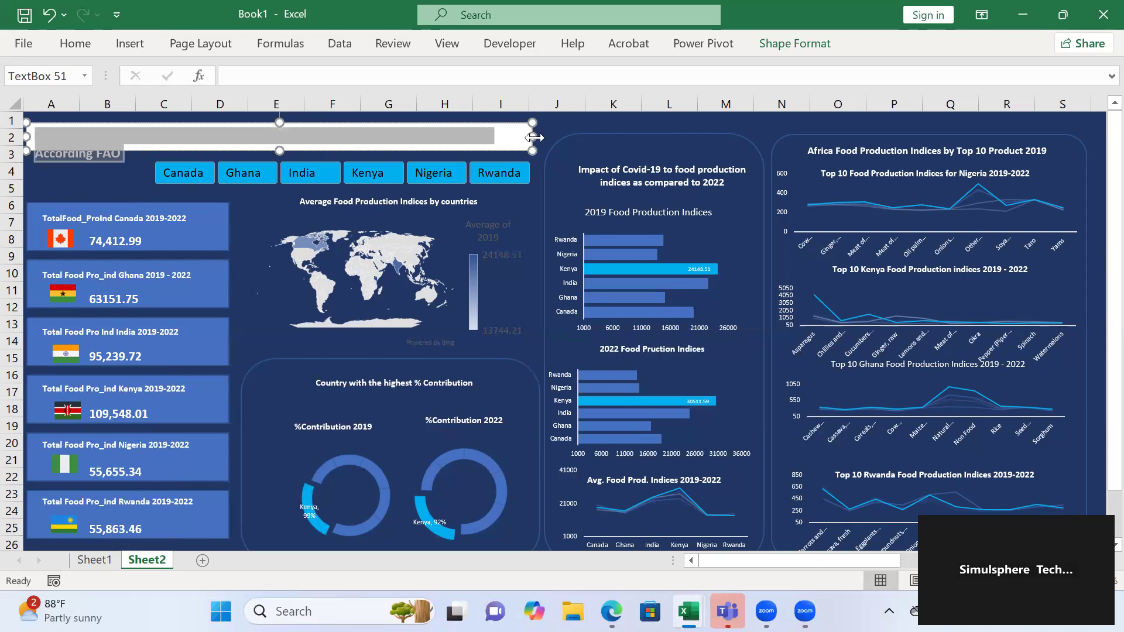
Step: Widen the dashboard title's text box to about 6.23 inches and set its shape fill to no fill
{"action": "left_click_drag", "start_coordinate": [532, 136], "coordinate": [550, 137]}
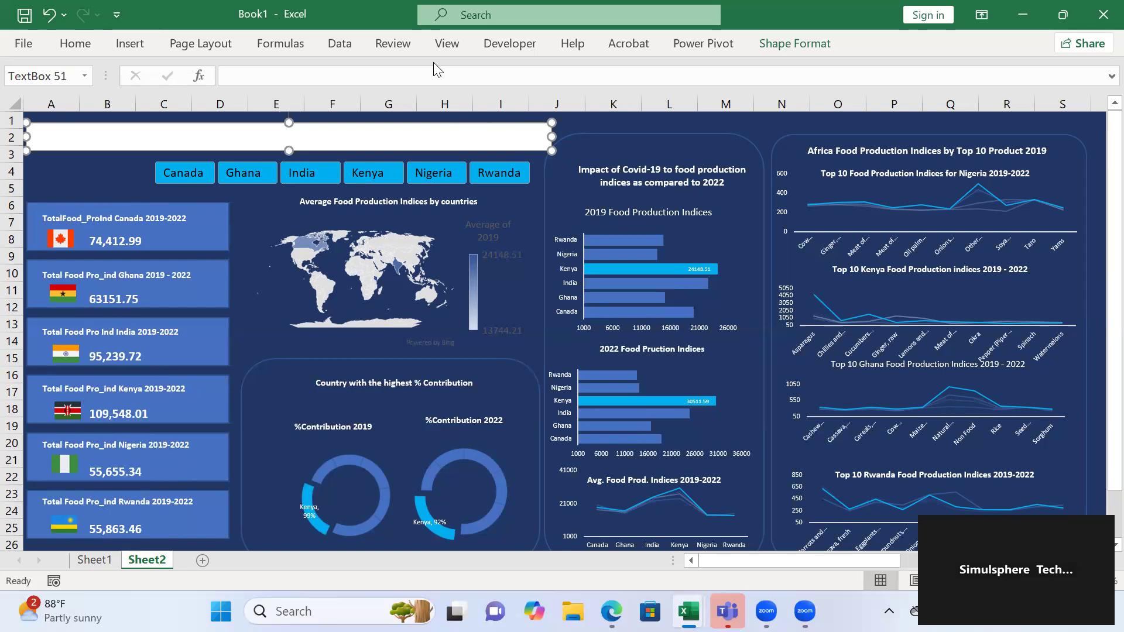
{"action": "left_click", "coordinate": [776, 42]}
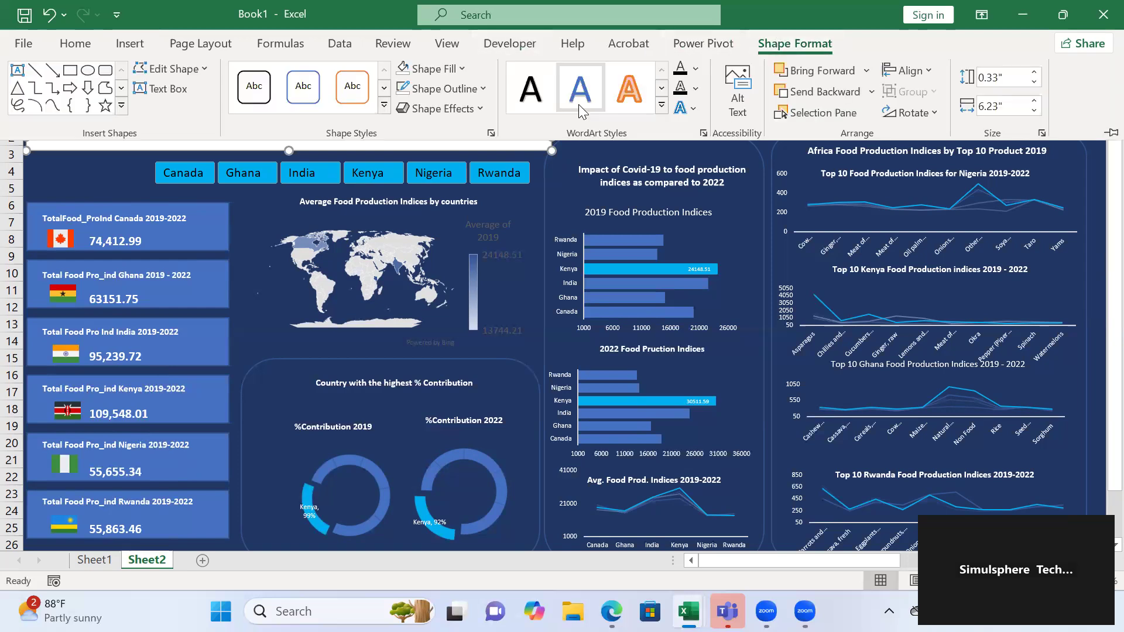
{"action": "left_click", "coordinate": [400, 73]}
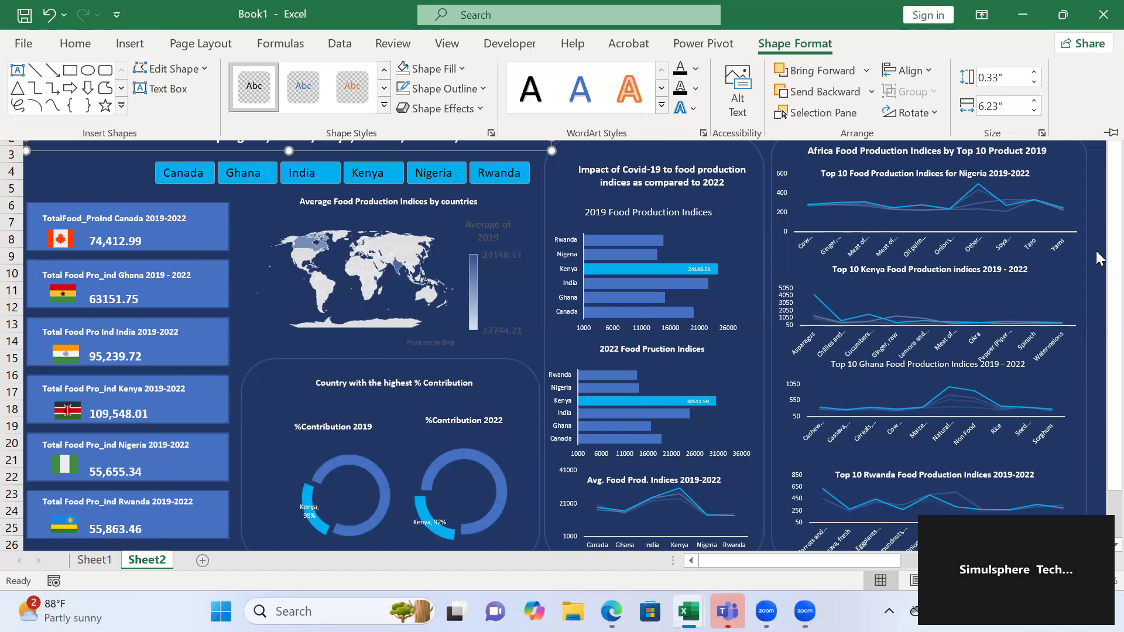
{"action": "key", "text": "Escape"}
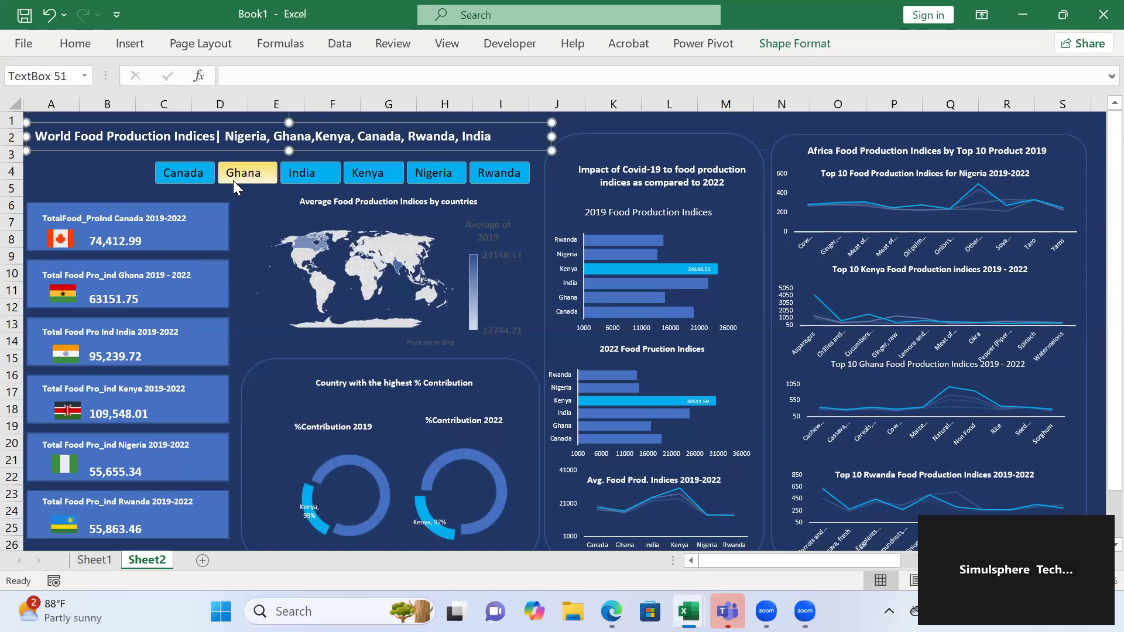